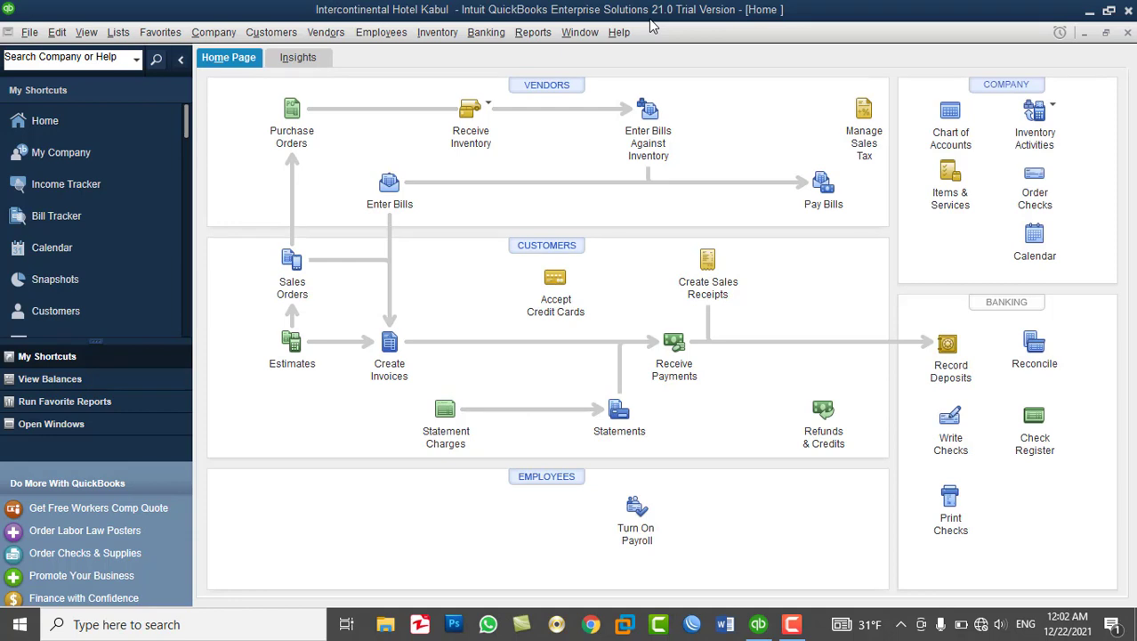
left_click(758, 625)
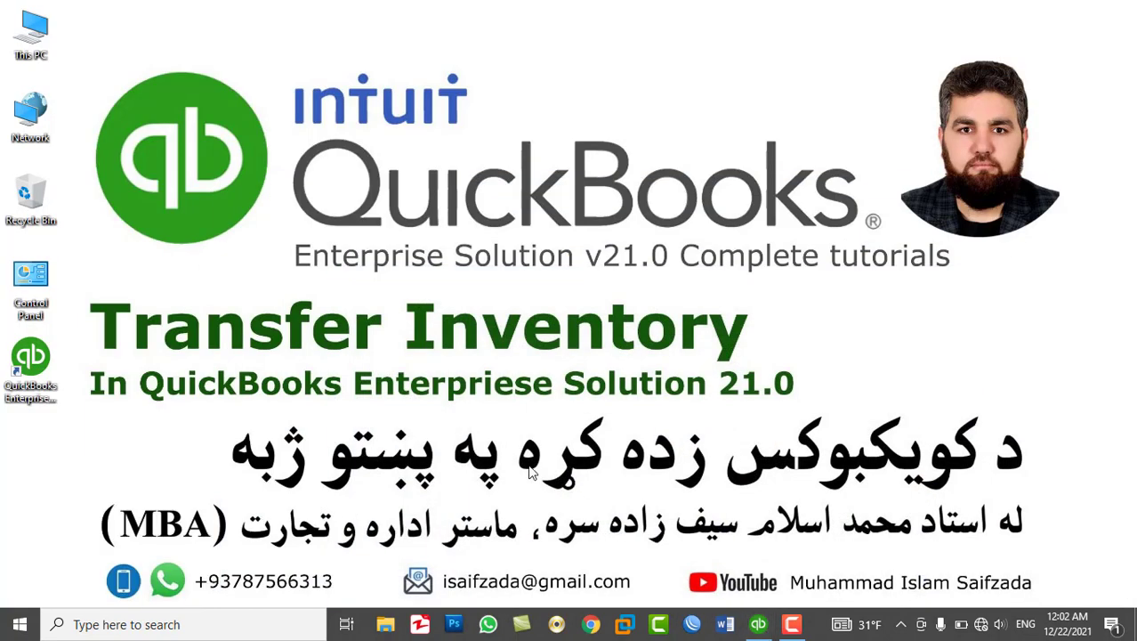
left_click_drag(78, 290, 835, 419)
left_click(759, 623)
View the company preferences for Items & Inventory, cancel without changes, and check the available inventory commands.
left_click(57, 32)
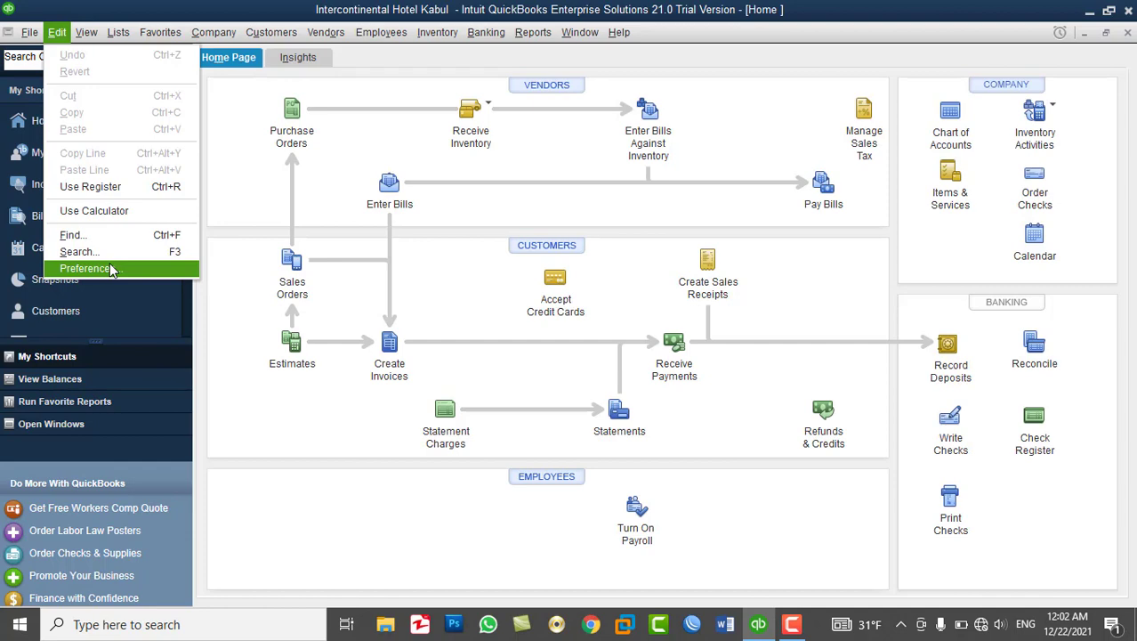
left_click(112, 269)
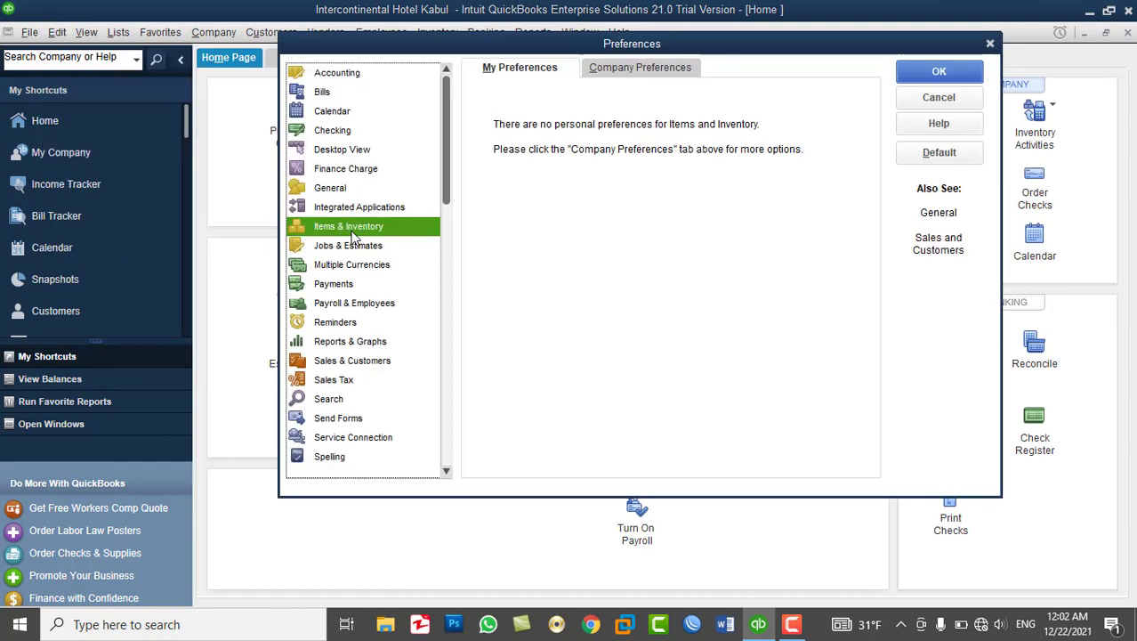
left_click(618, 71)
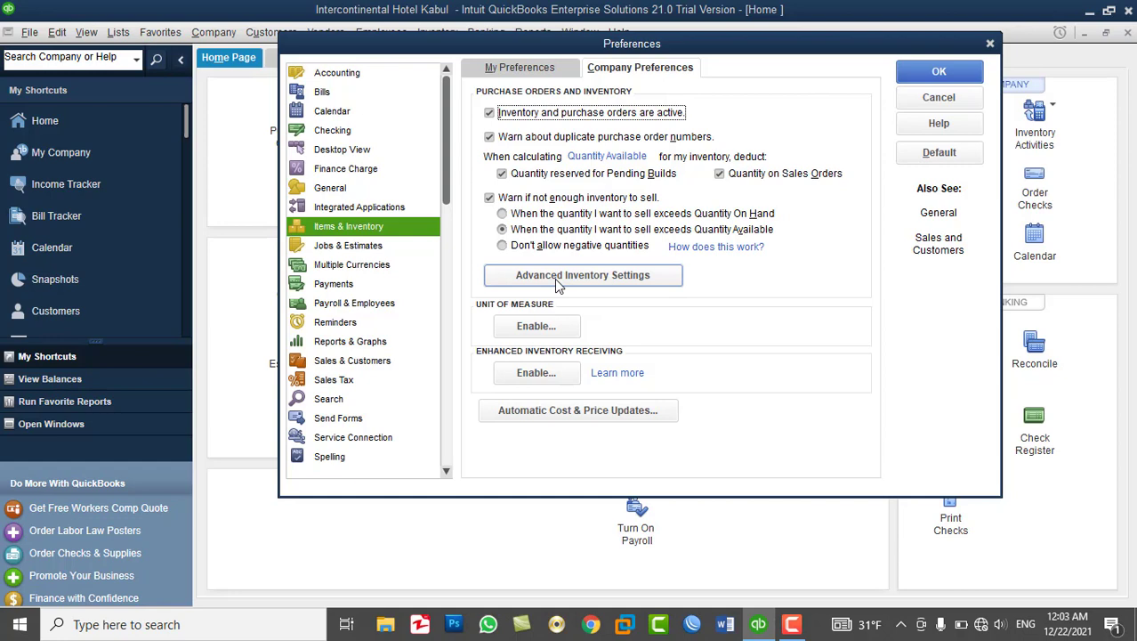
left_click(937, 97)
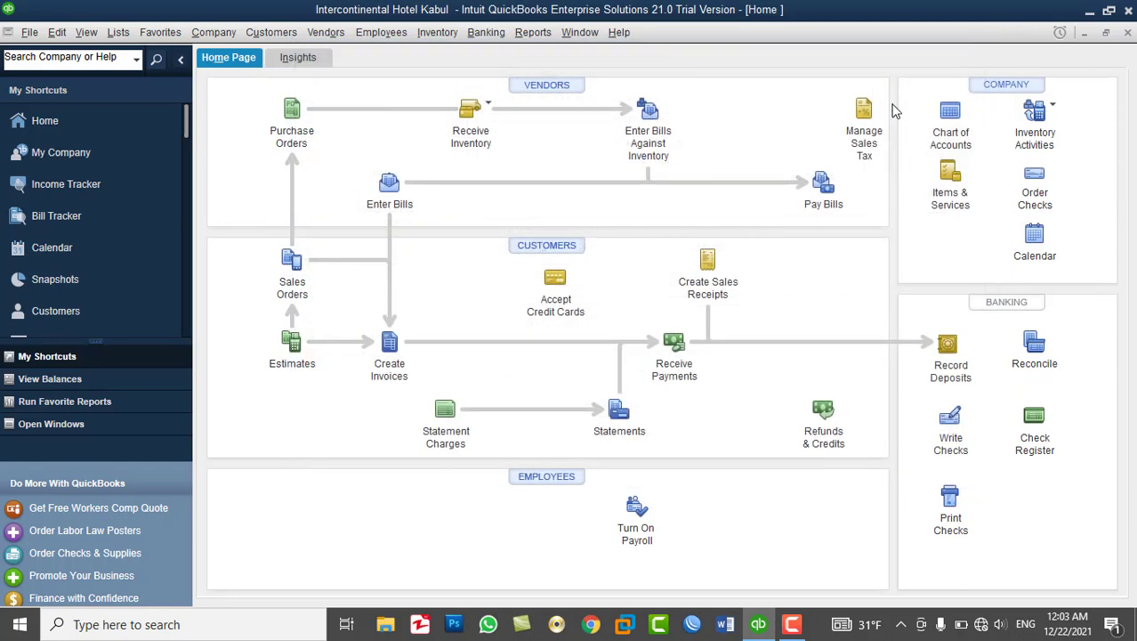
left_click(442, 33)
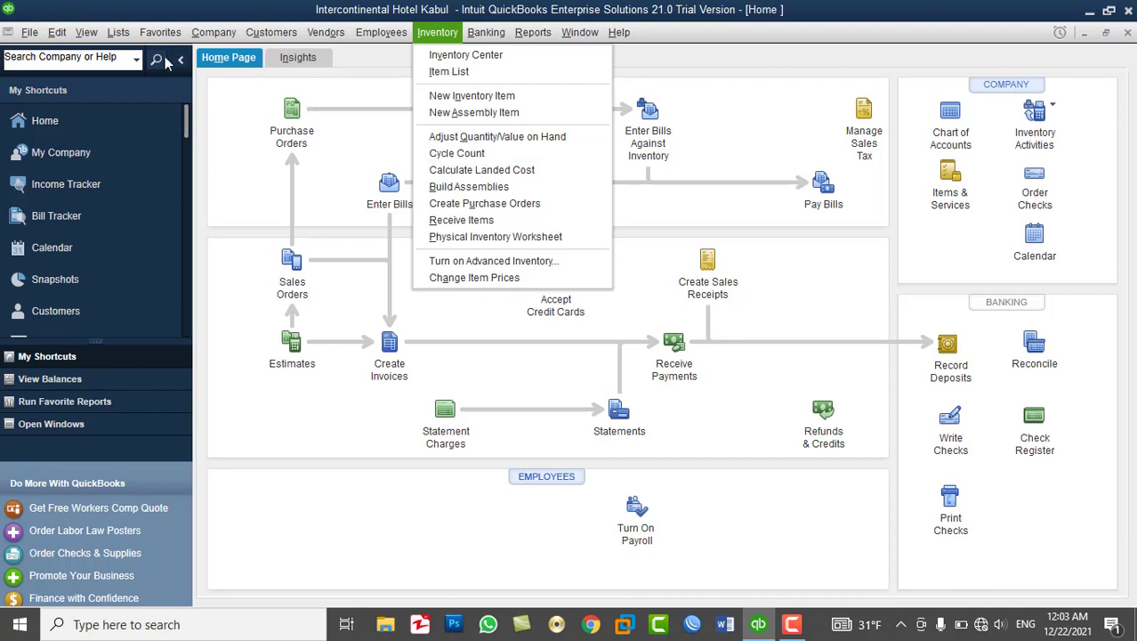
Open the Advanced Inventory Settings from the Items & Inventory company preferences and review the Serial/Lot Numbers and Site Operations options.
left_click(56, 32)
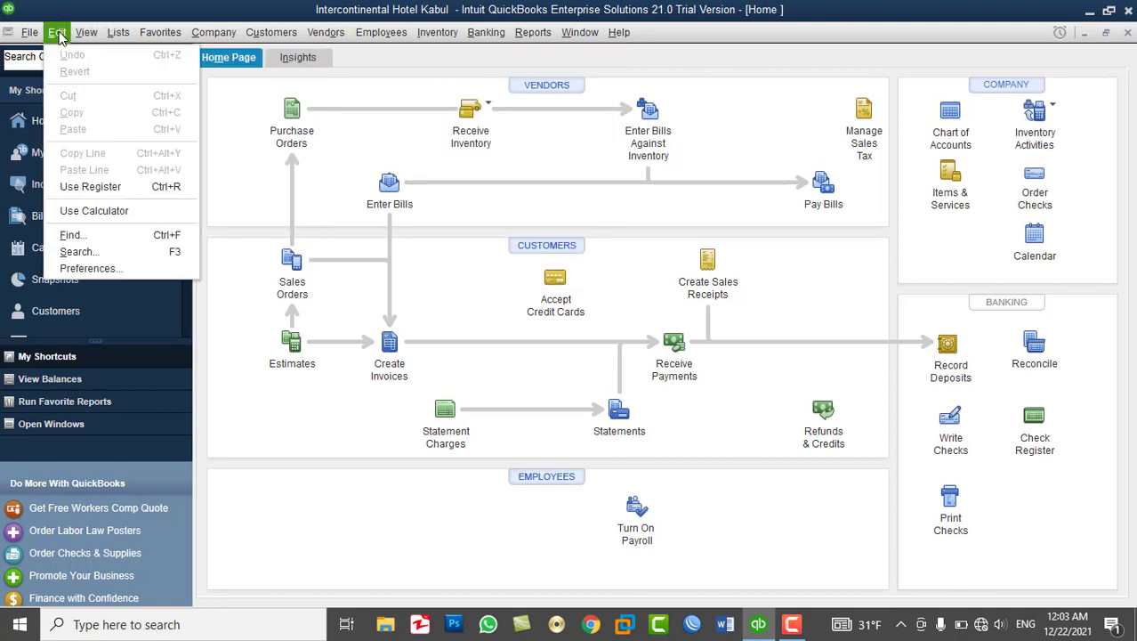
left_click(97, 268)
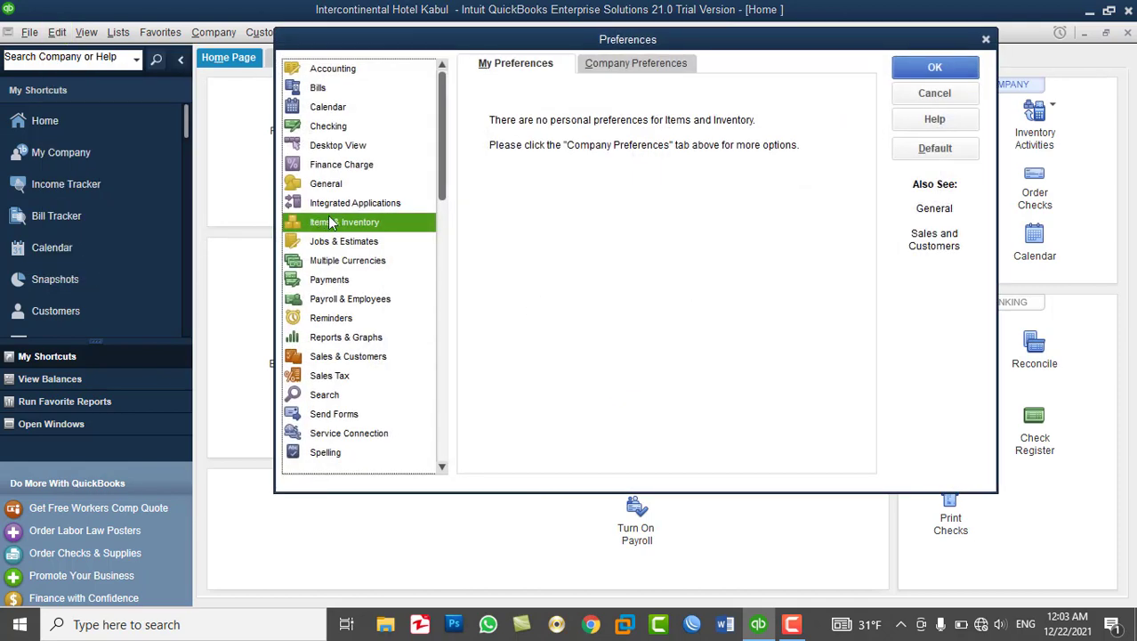
left_click(608, 72)
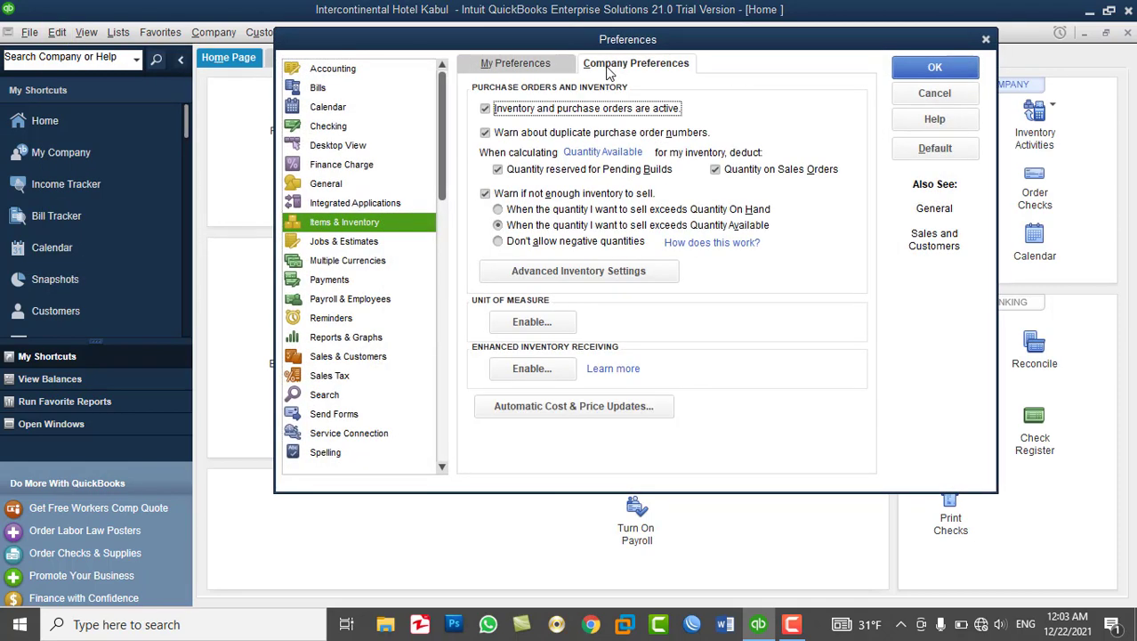
left_click(536, 274)
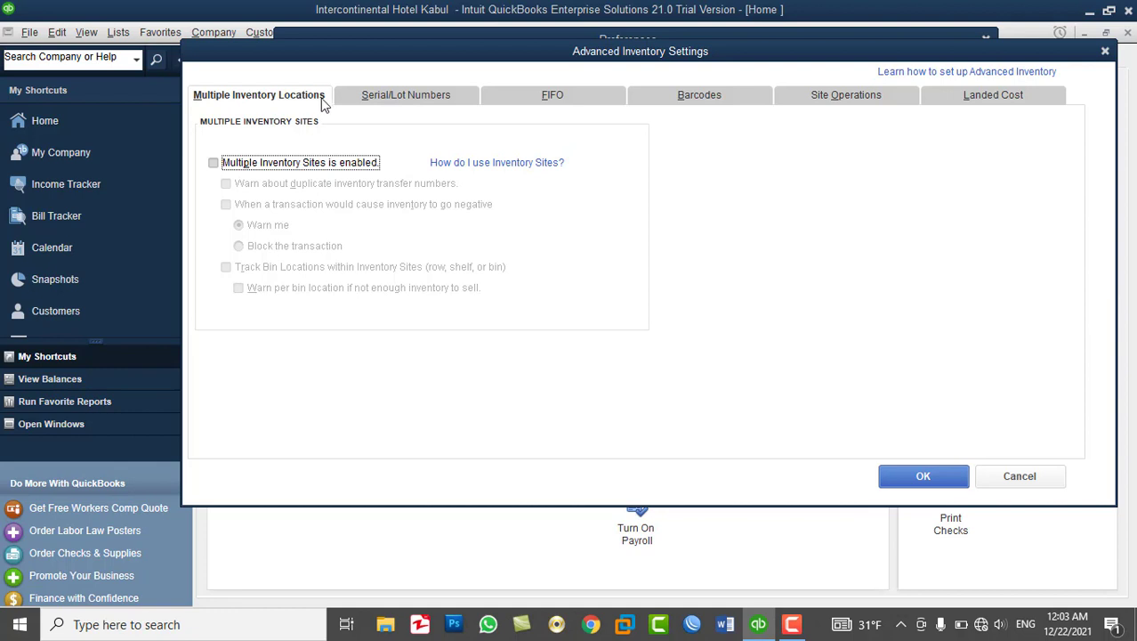
left_click(395, 98)
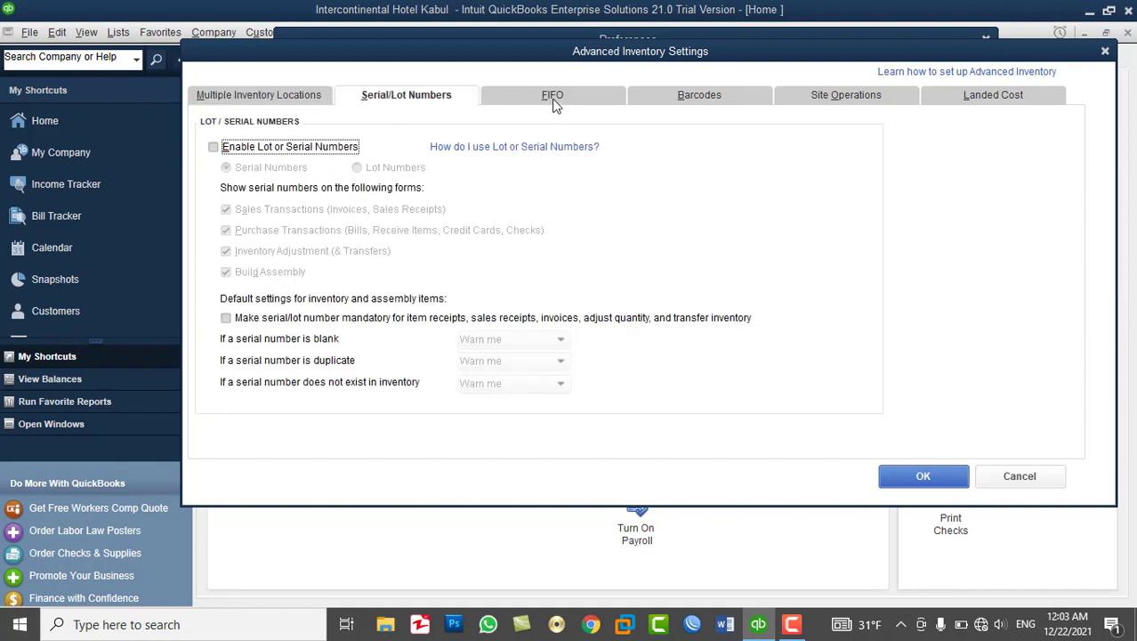
left_click(892, 103)
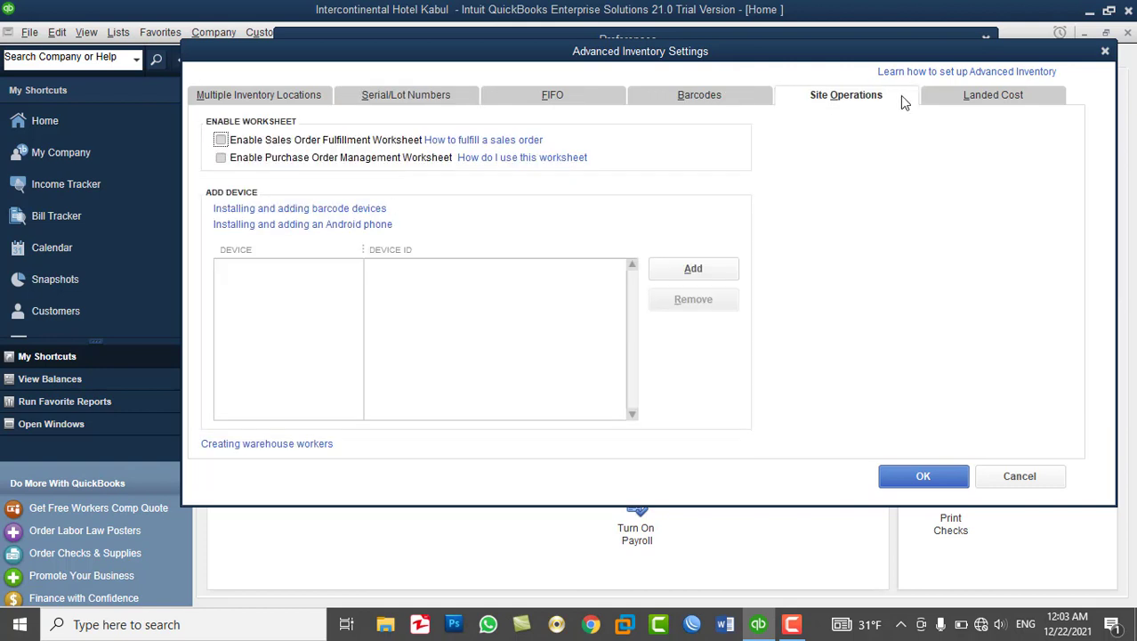
Enable Multiple Inventory Sites in the advanced inventory settings and save the preferences, allowing all open windows to close.
left_click(258, 98)
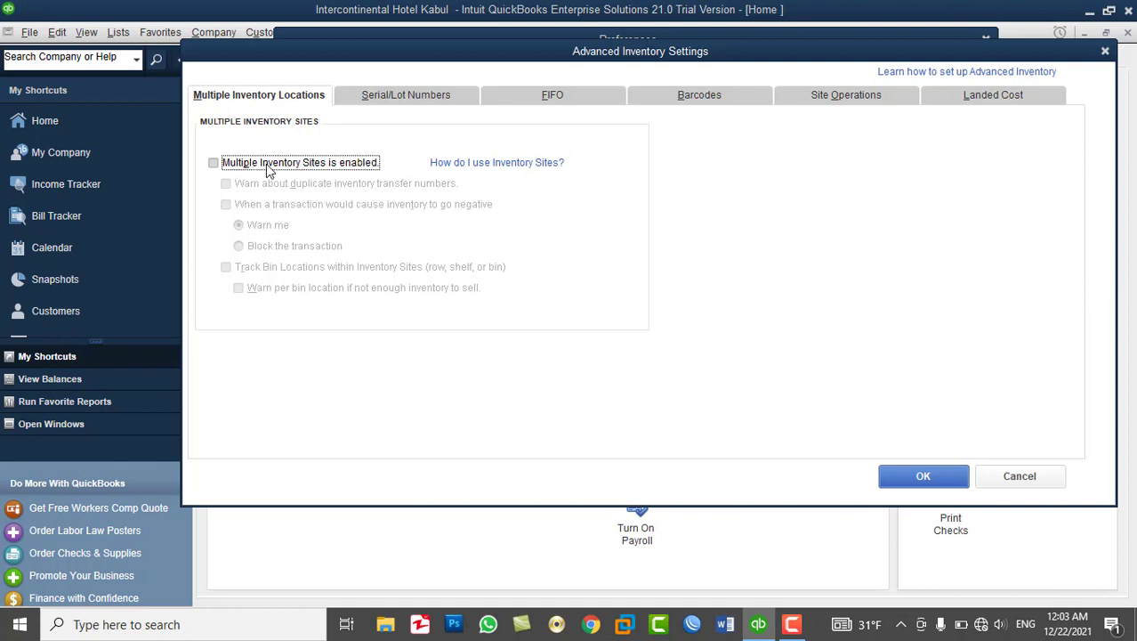
left_click(319, 167)
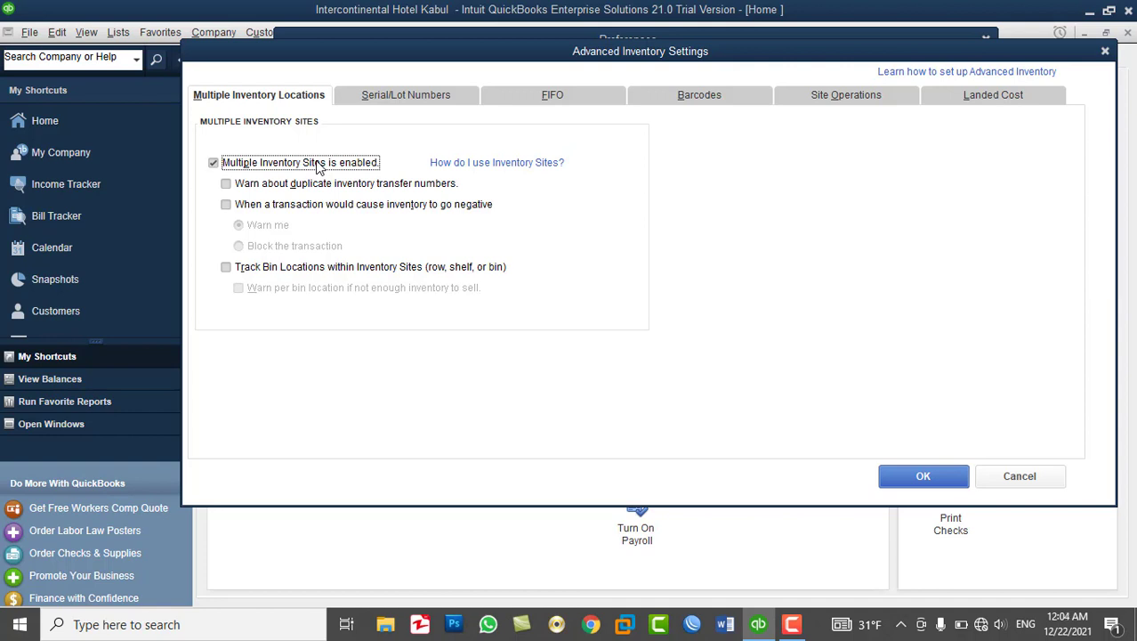
left_click(922, 476)
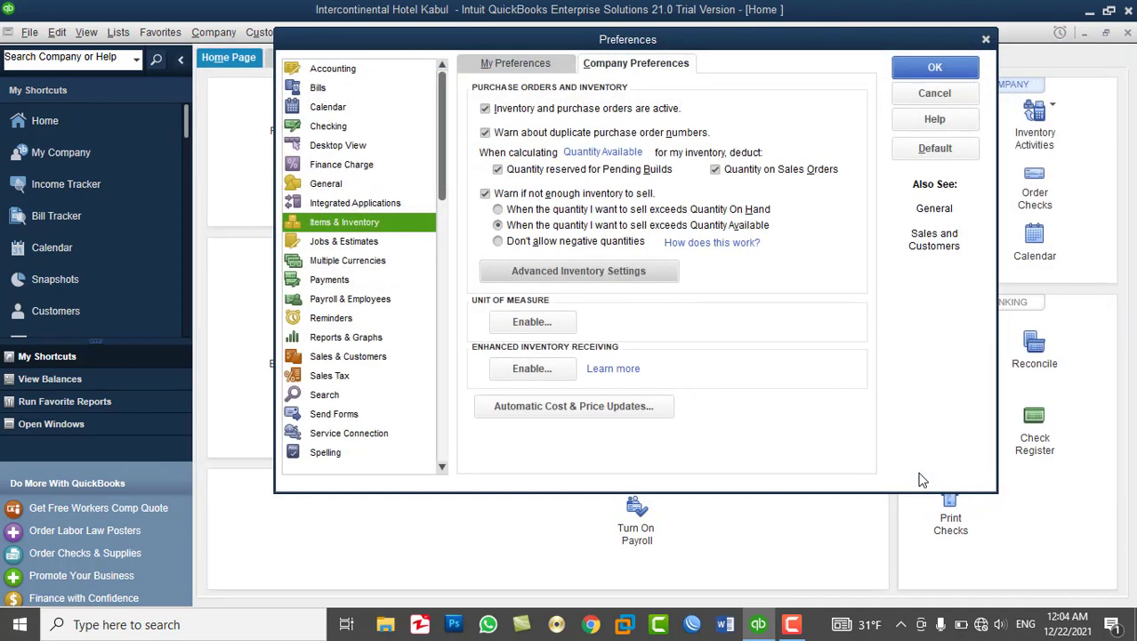
left_click(925, 71)
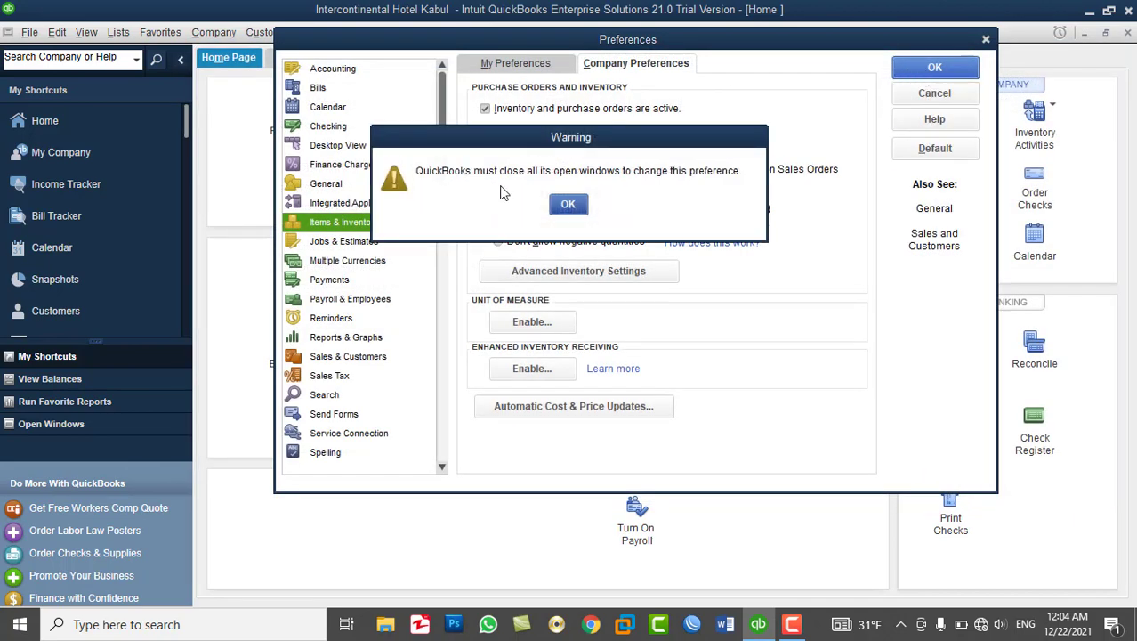
left_click(568, 204)
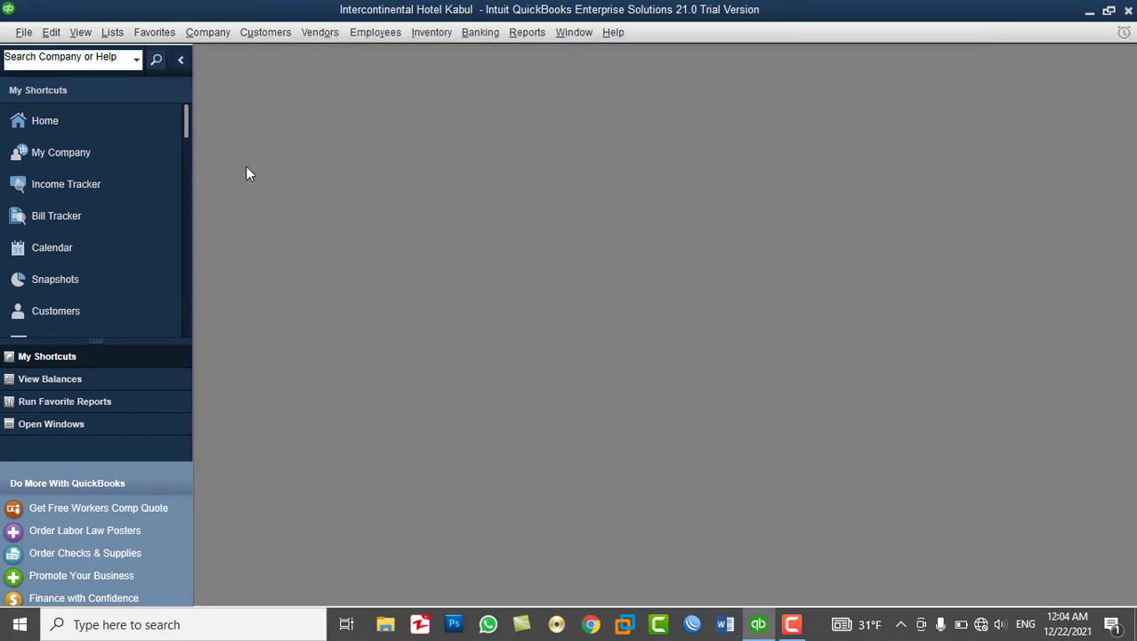
Reopen the Home page and maximize its window.
left_click(92, 121)
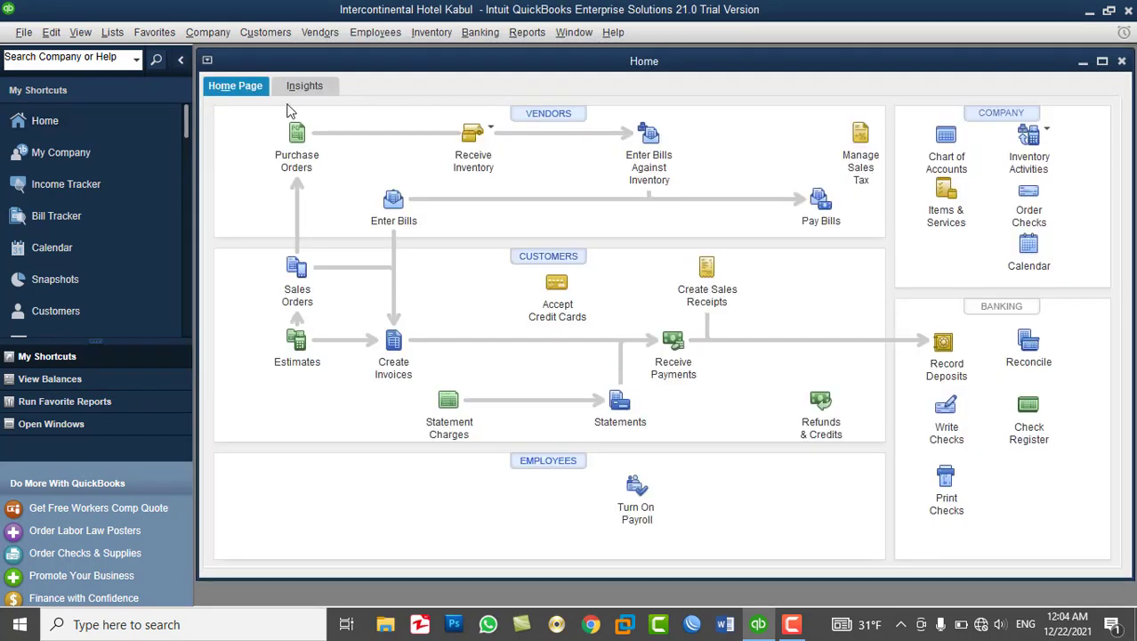
double_click(319, 60)
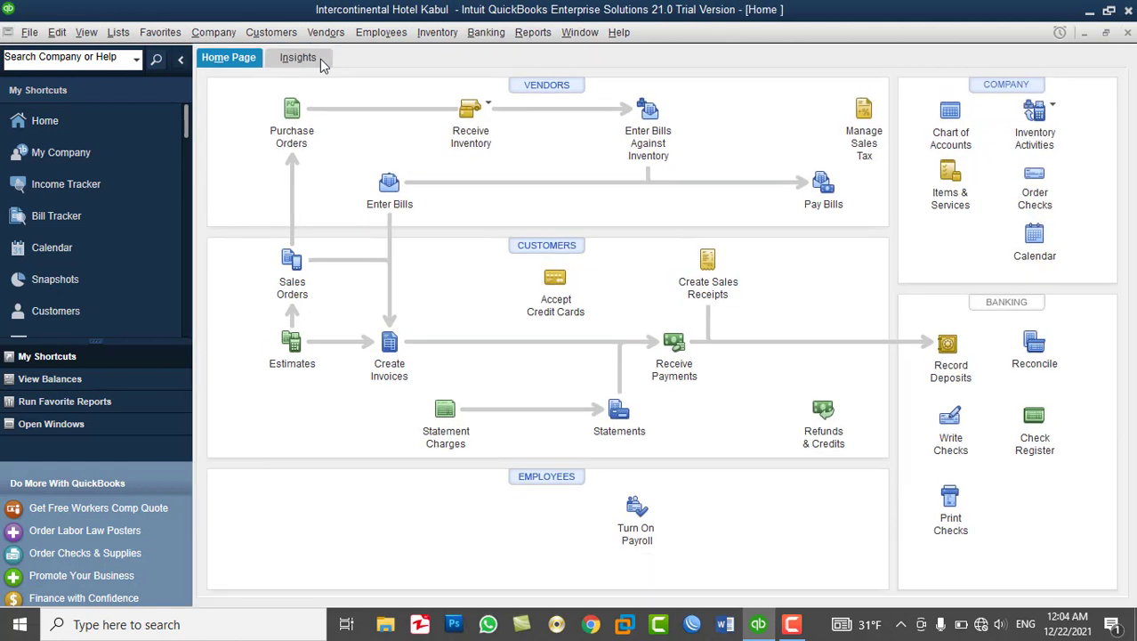
Open the Inventory Site List and view the blank New Inventory Site form, cancelling it without creating a site.
left_click(450, 35)
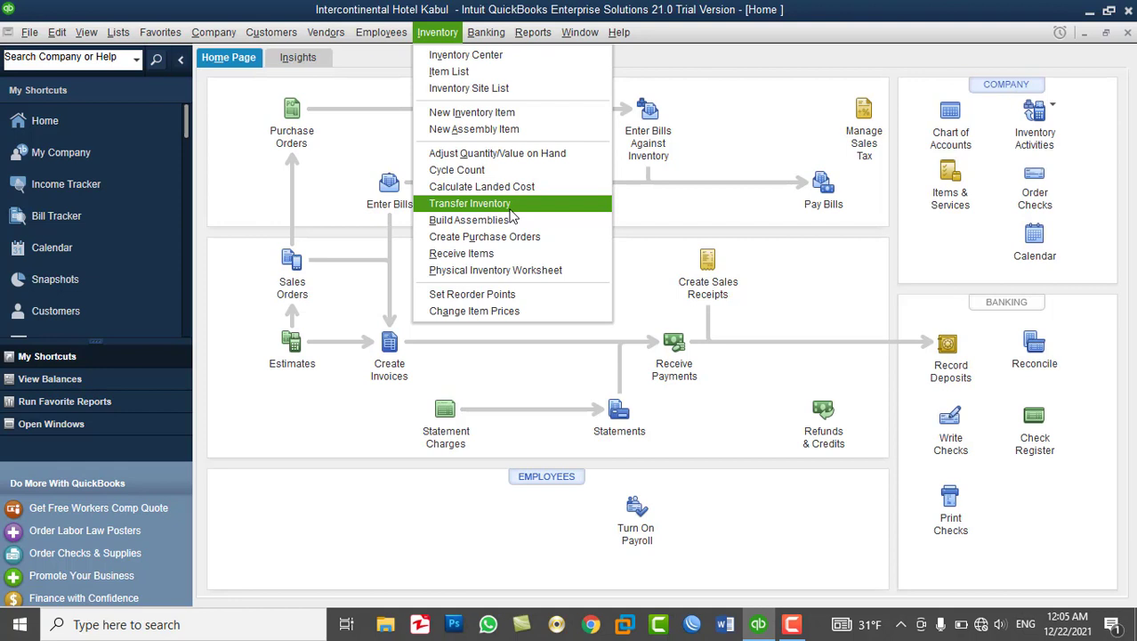
left_click(130, 34)
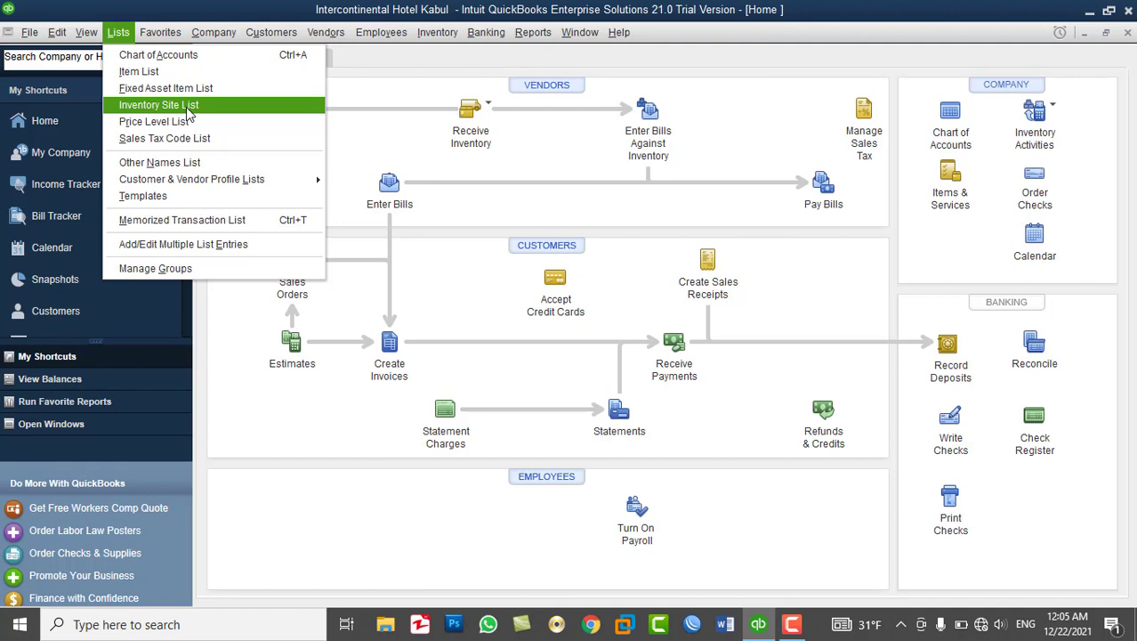
mouse_move(437, 32)
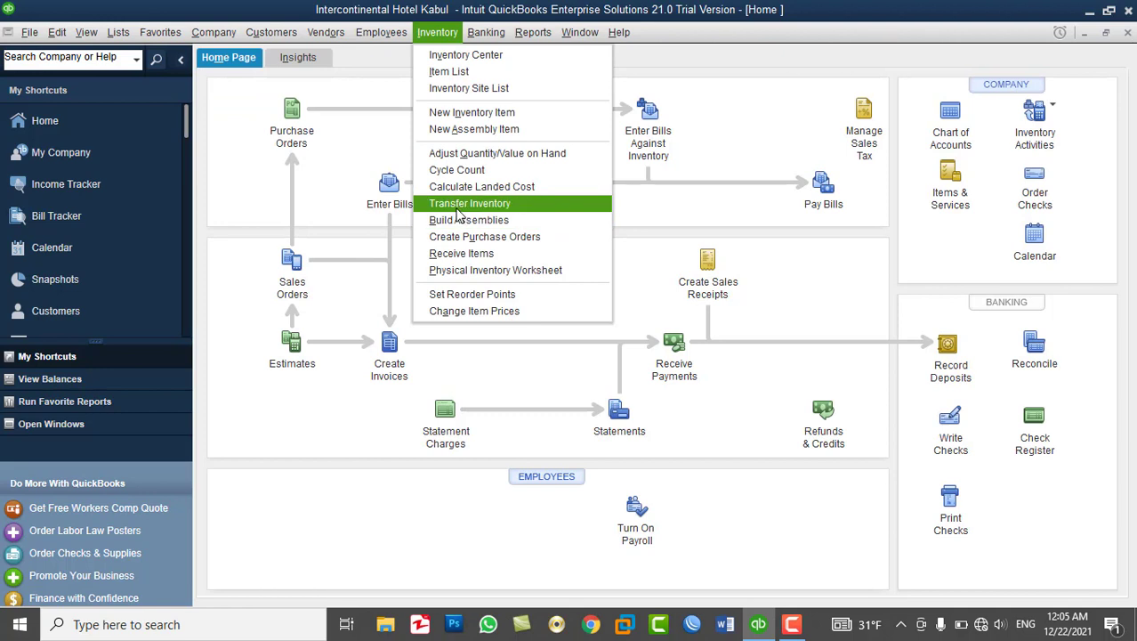
mouse_move(118, 32)
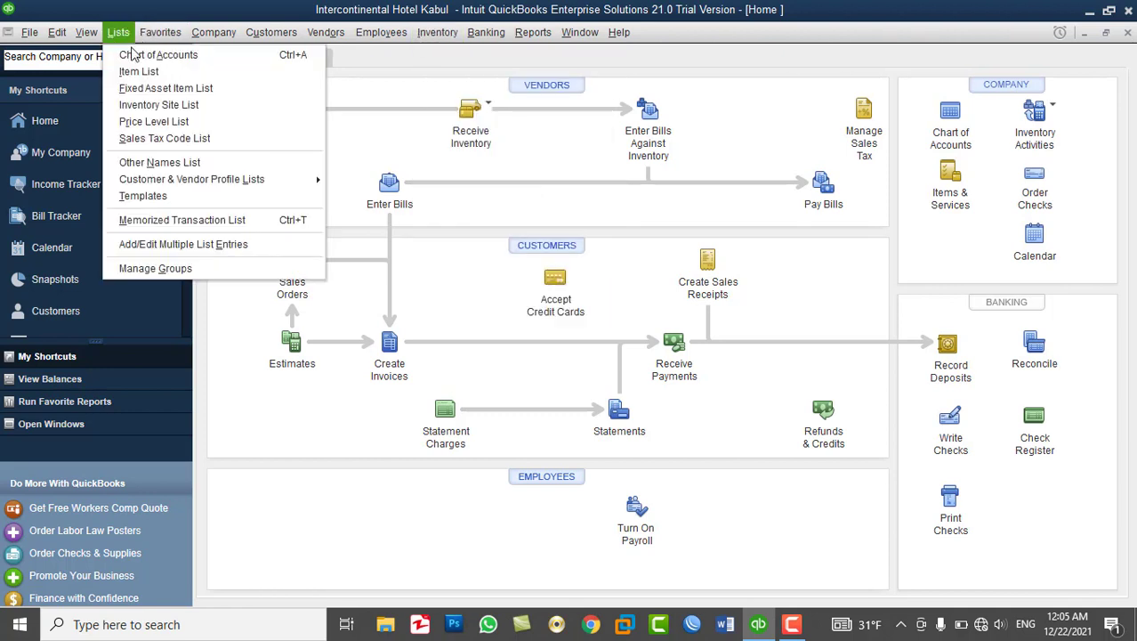
left_click(147, 105)
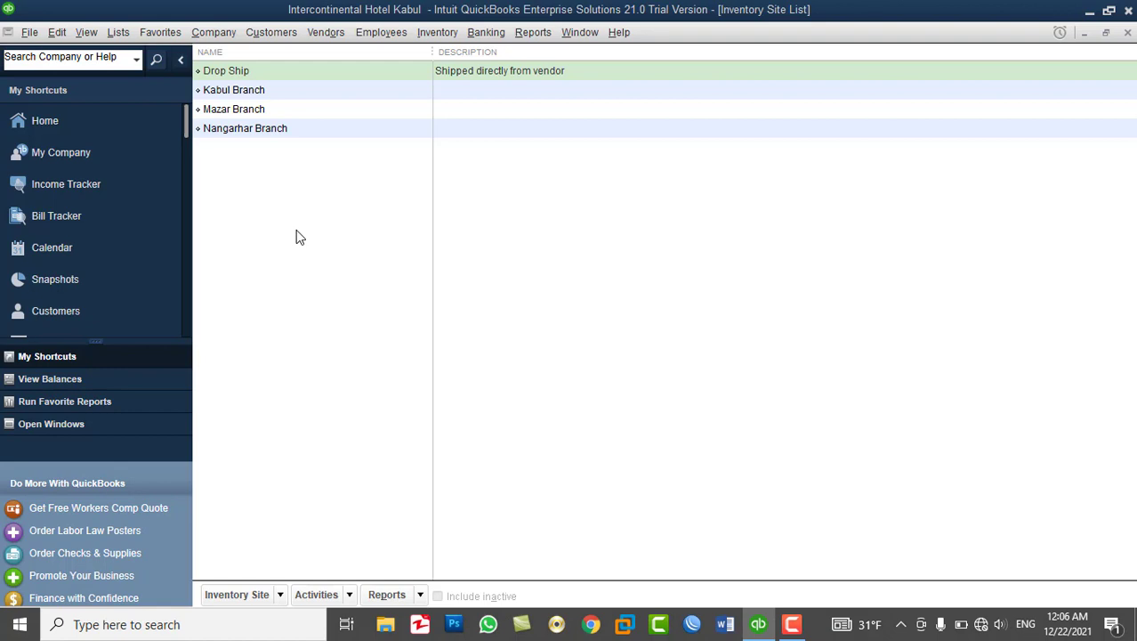
right_click(298, 236)
left_click(318, 283)
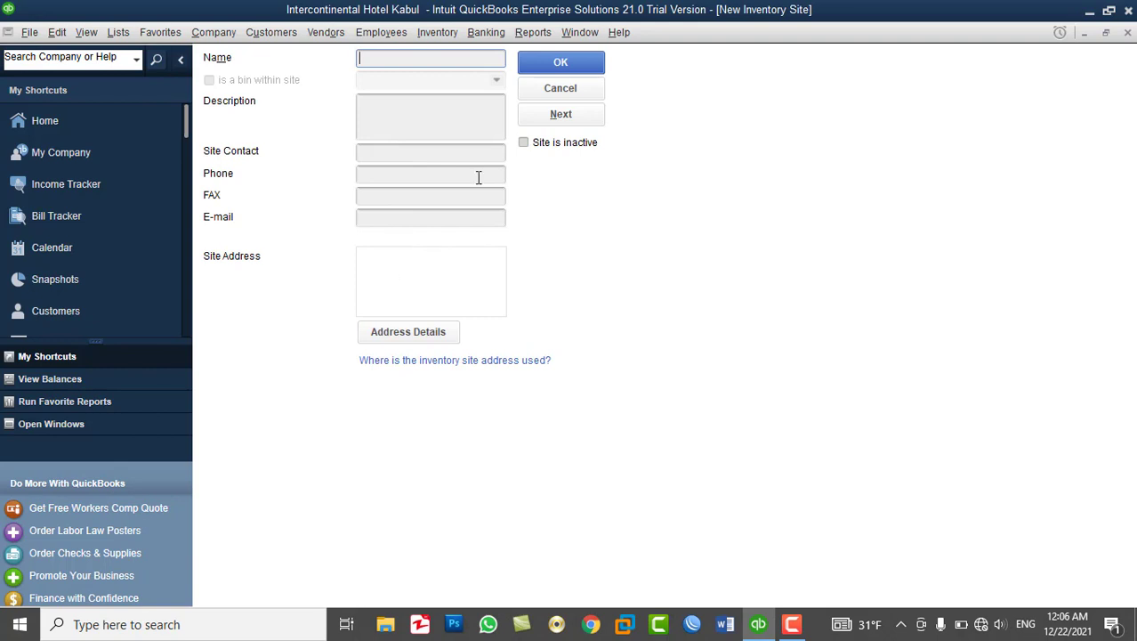
left_click(541, 88)
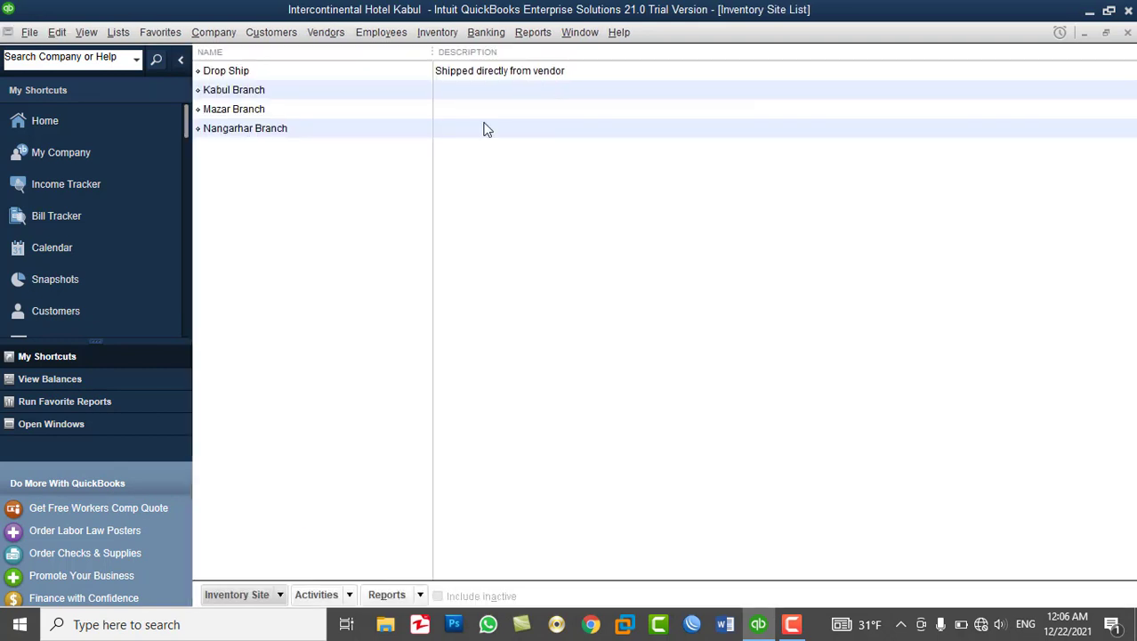
Review the Kabul Branch, Mazar Branch and Nangarhar Branch sites and close the Inventory Site List.
left_click(277, 93)
left_click(281, 113)
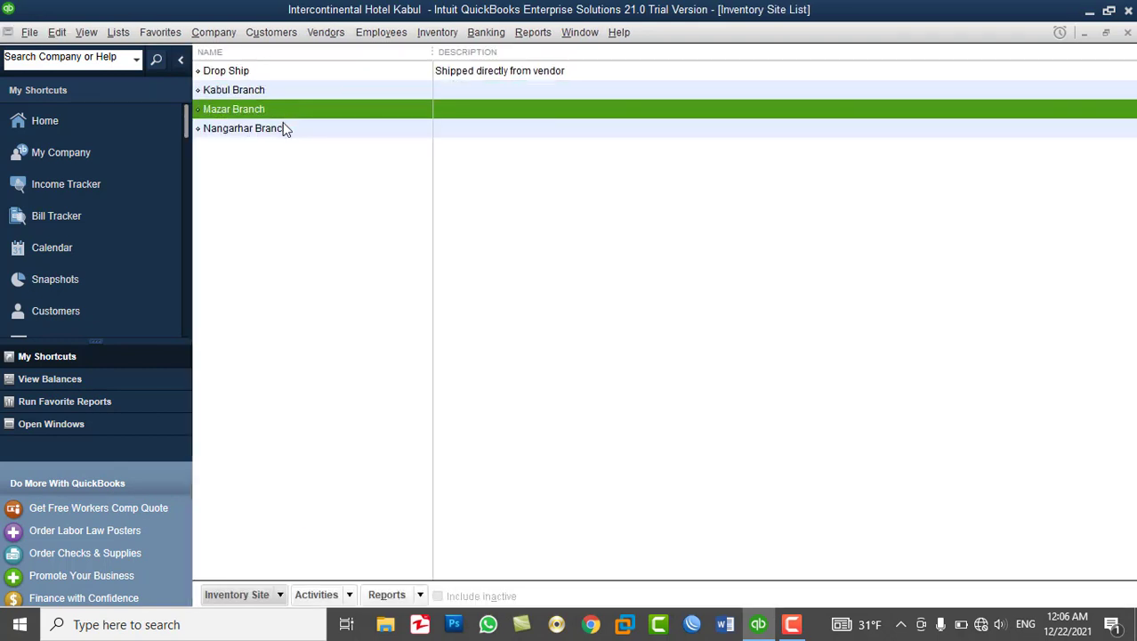
left_click(302, 131)
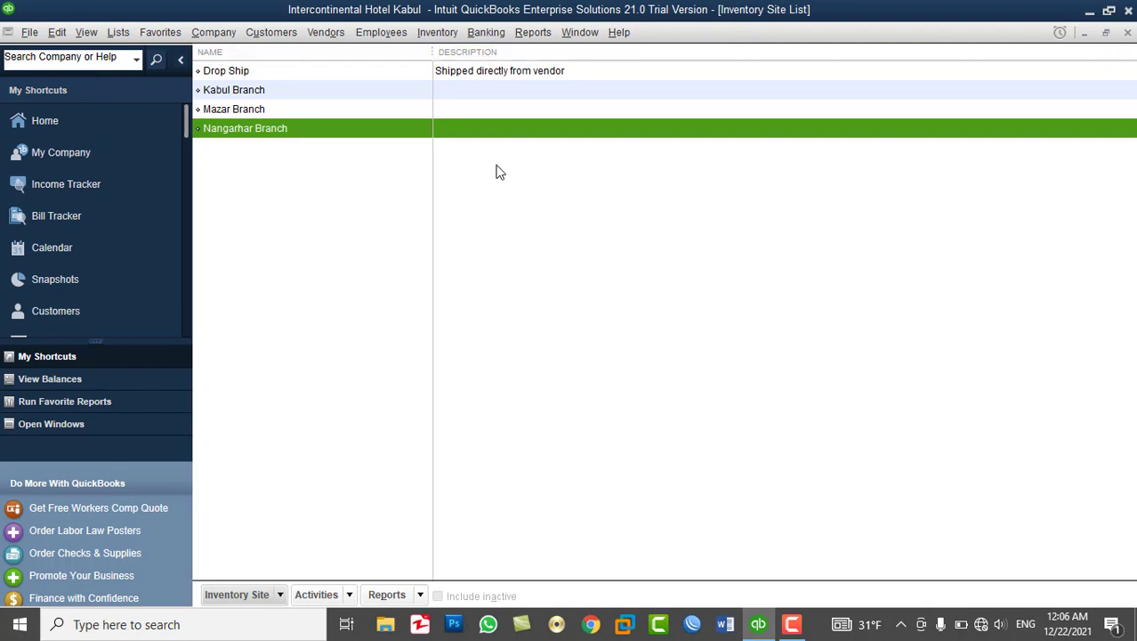
left_click(1127, 33)
Open the Item List and widen the Name column so that the full item names fit.
left_click(445, 34)
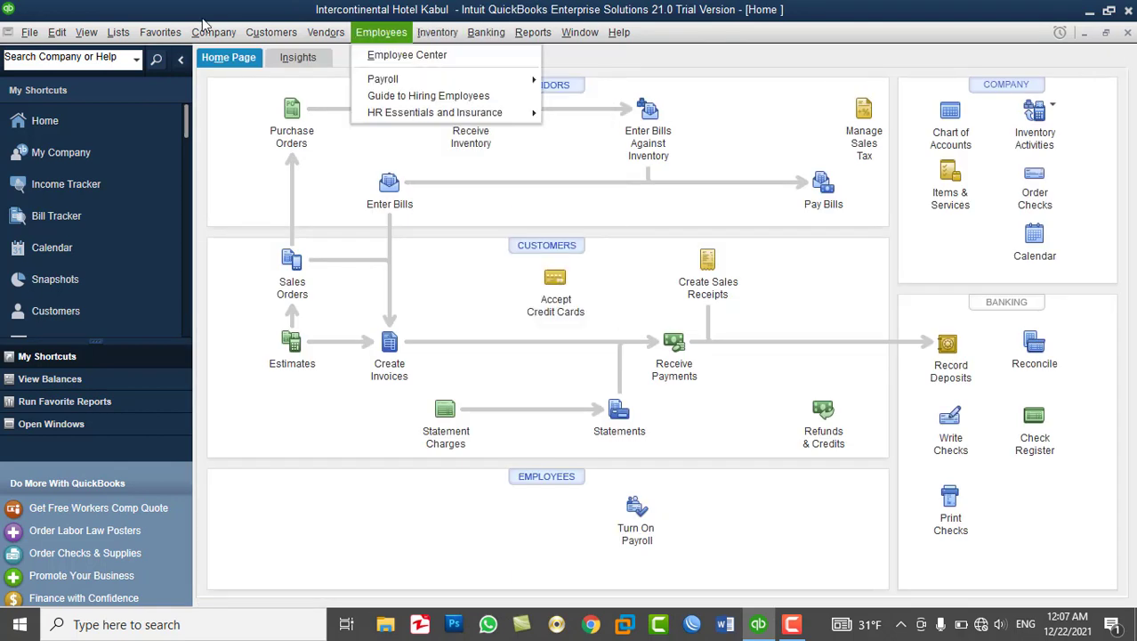
mouse_move(120, 34)
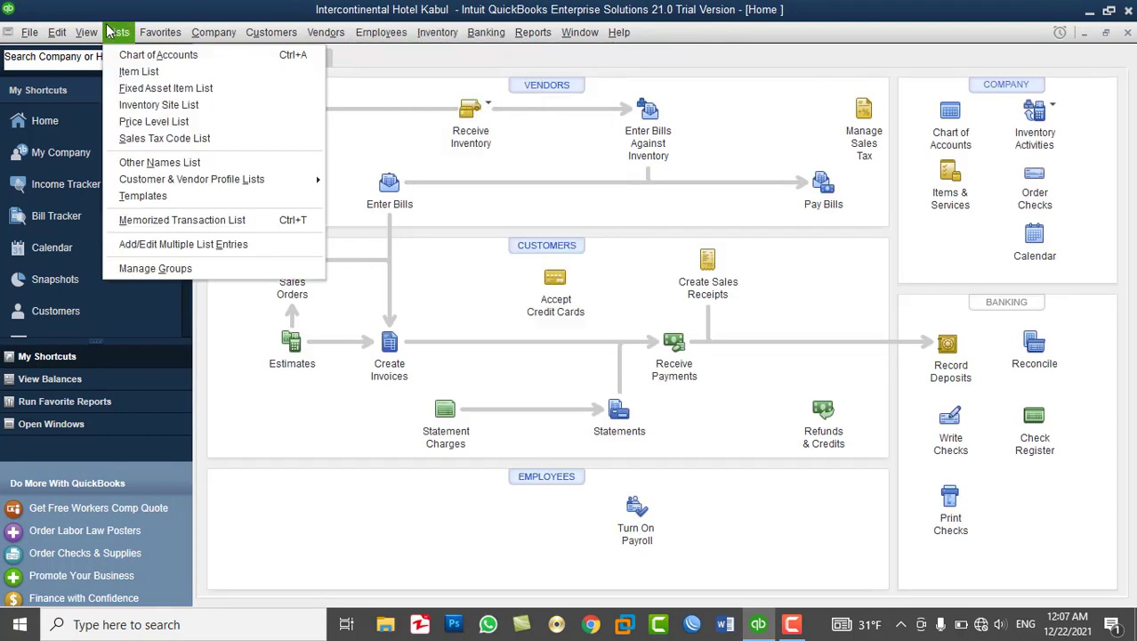
left_click(133, 71)
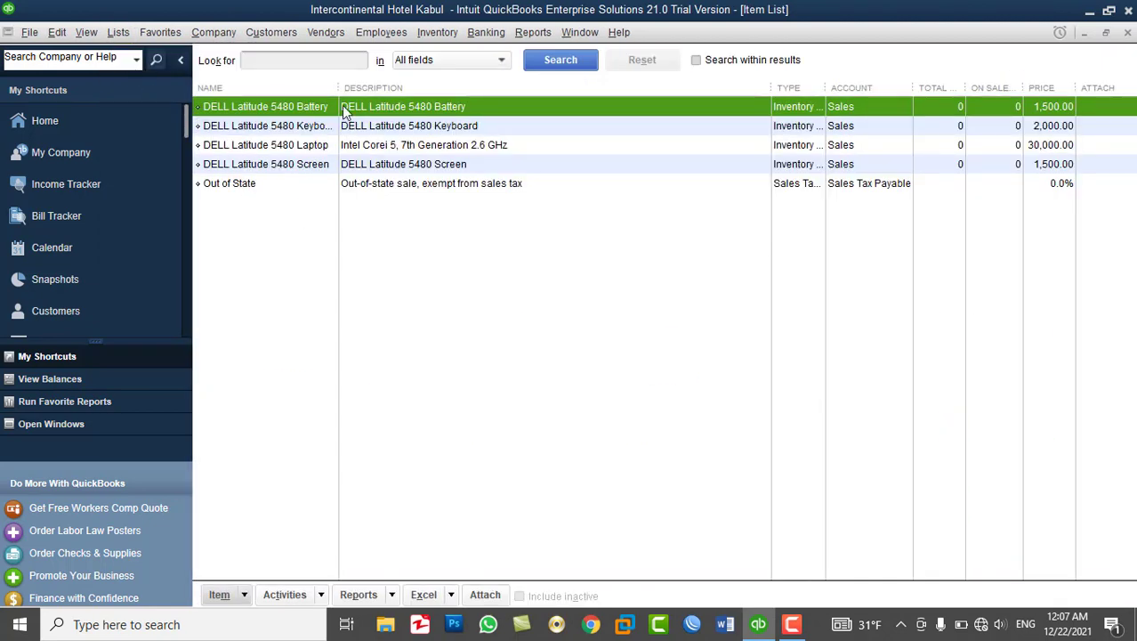
left_click_drag(338, 89, 433, 112)
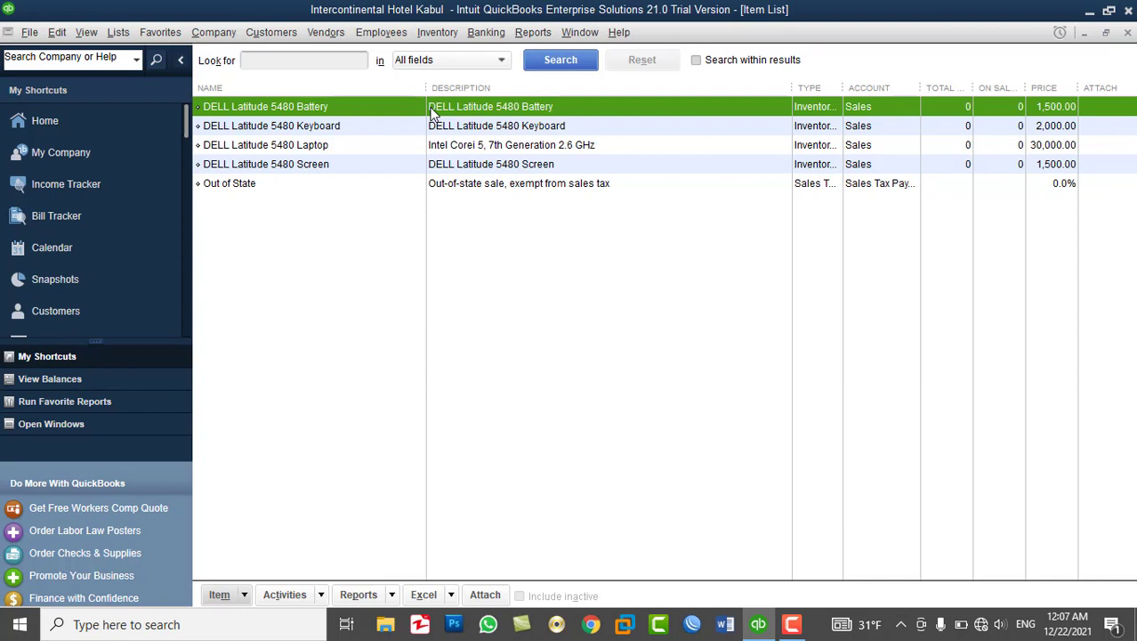
Start a new item of type Inventory Part and examine its name, part number, description, cost and sales price fields.
right_click(342, 214)
left_click(380, 271)
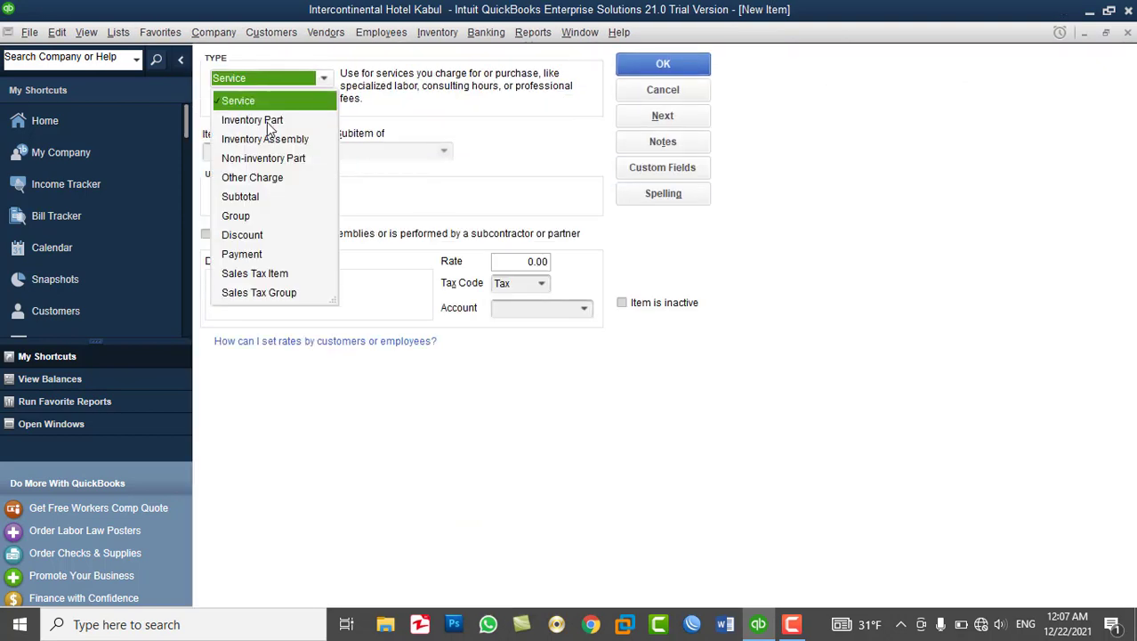
left_click(270, 122)
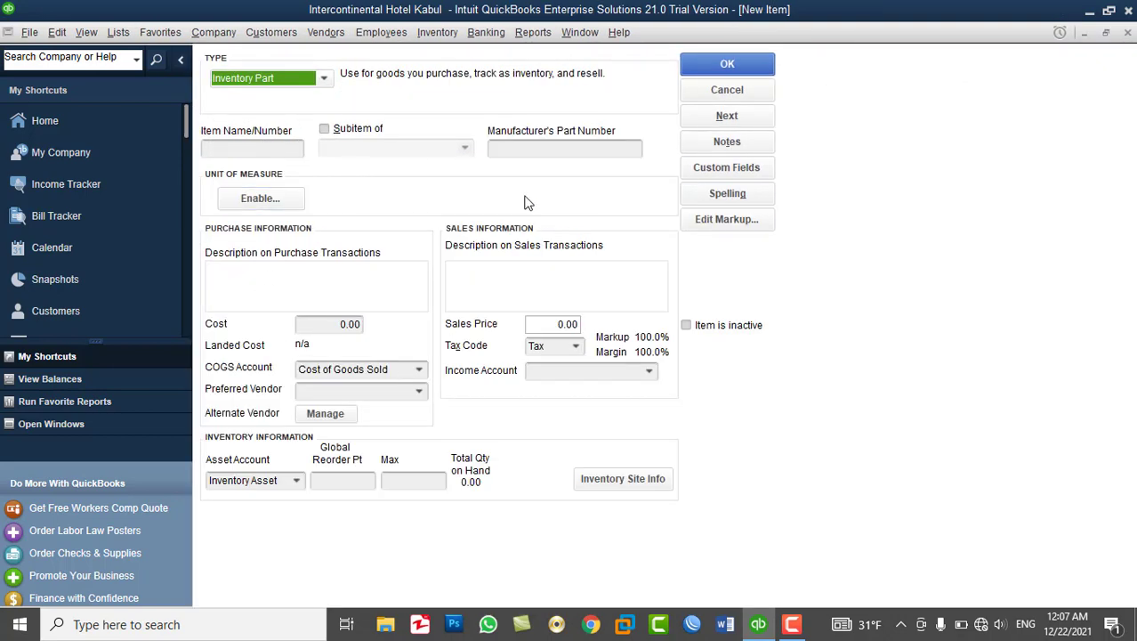
left_click(245, 147)
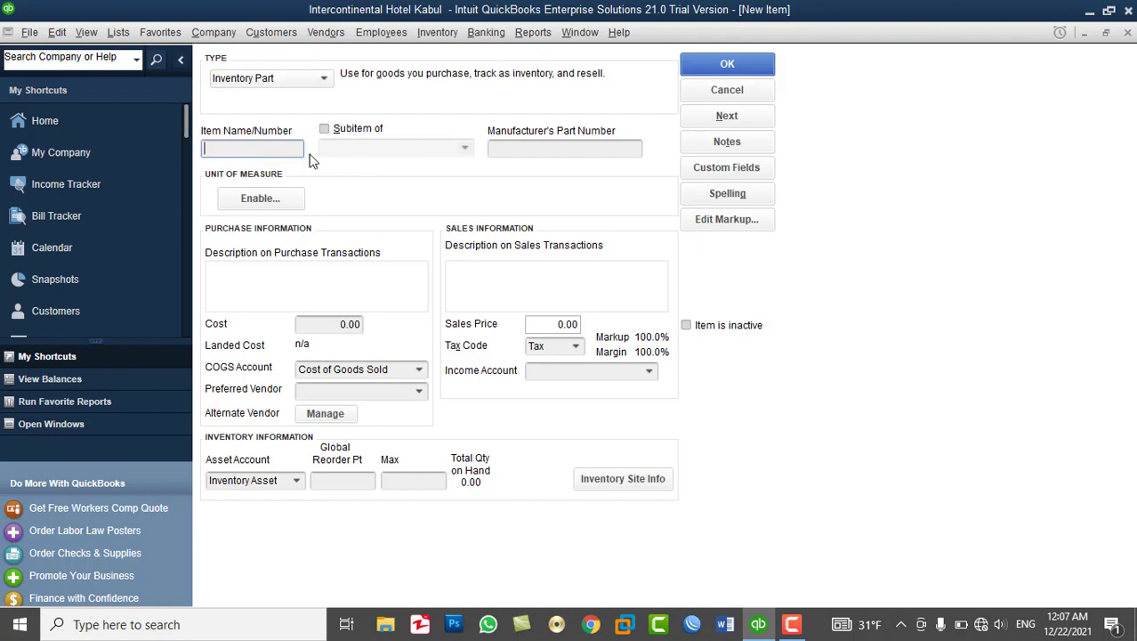
left_click(528, 151)
left_click(323, 286)
left_click(490, 285)
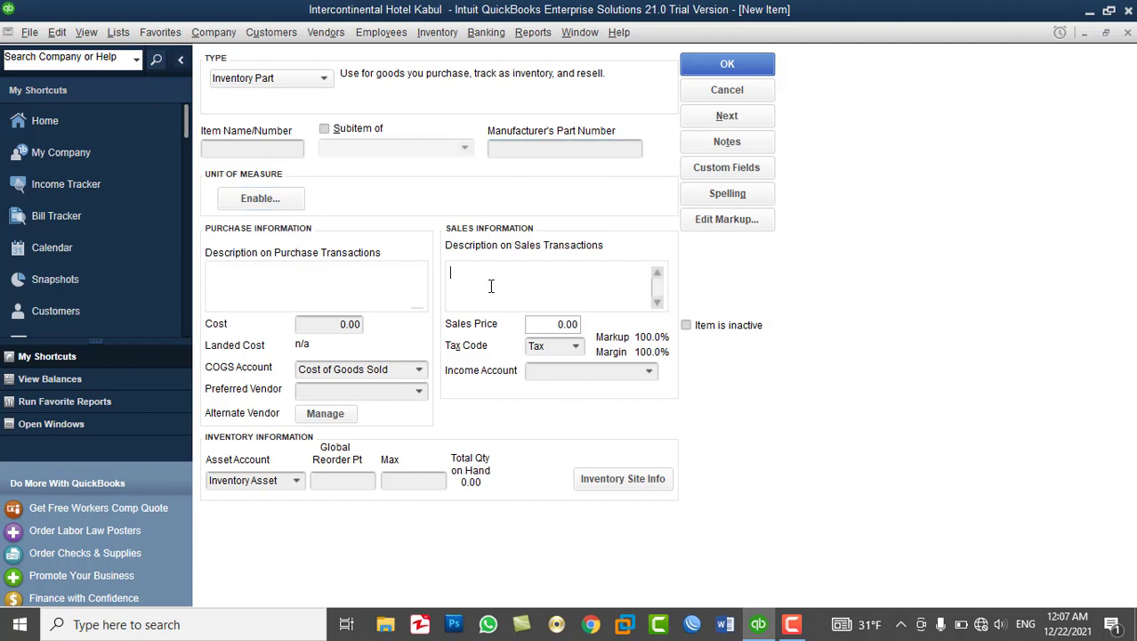
left_click(328, 324)
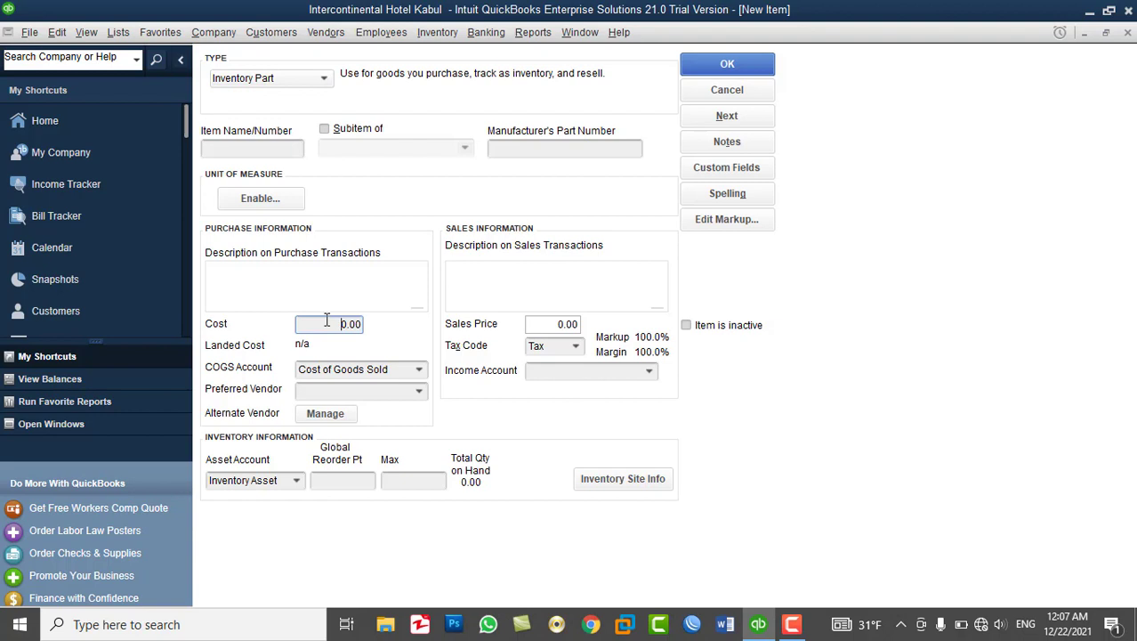
left_click_drag(328, 324, 367, 325)
left_click_drag(534, 324, 576, 324)
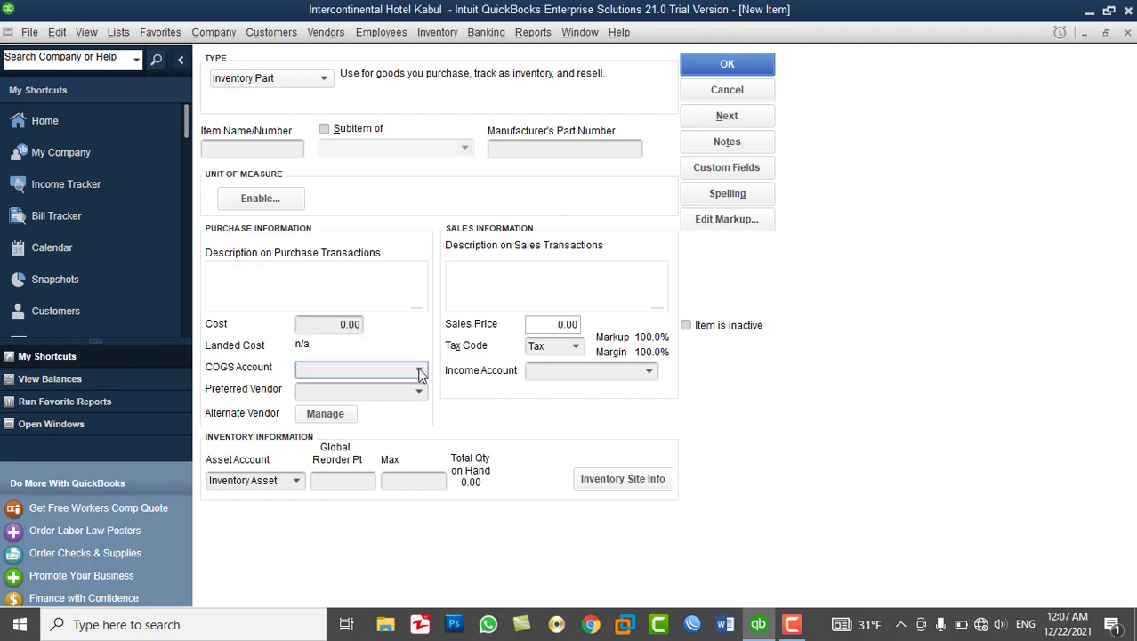
View the COGS Account and Income Account choices for the new item and cancel the form without creating an item.
left_click(419, 369)
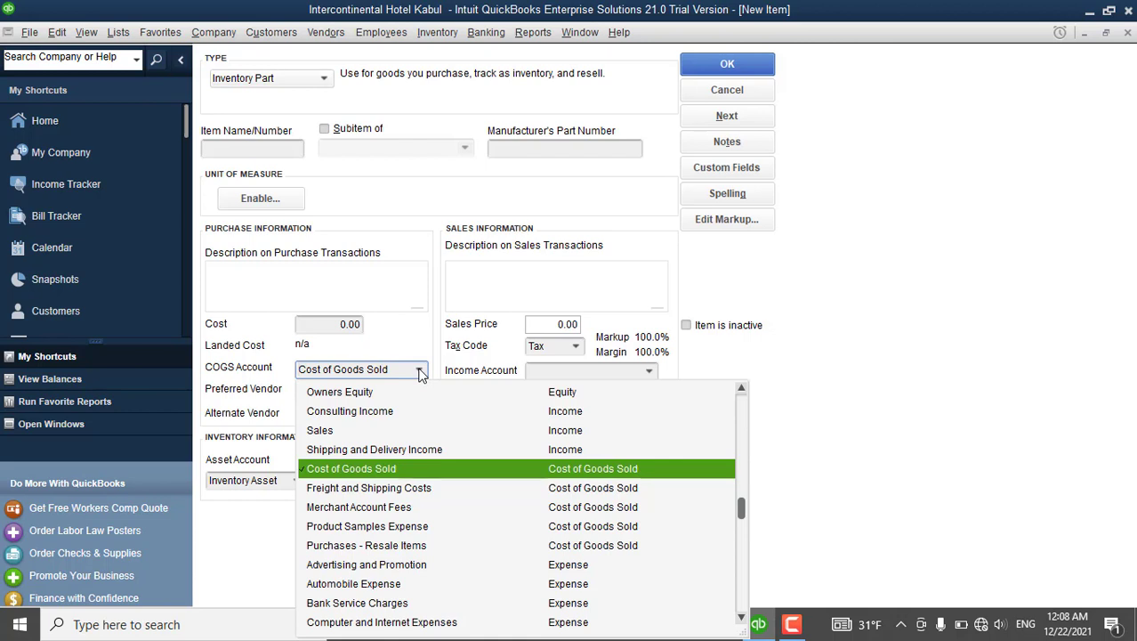
left_click(420, 370)
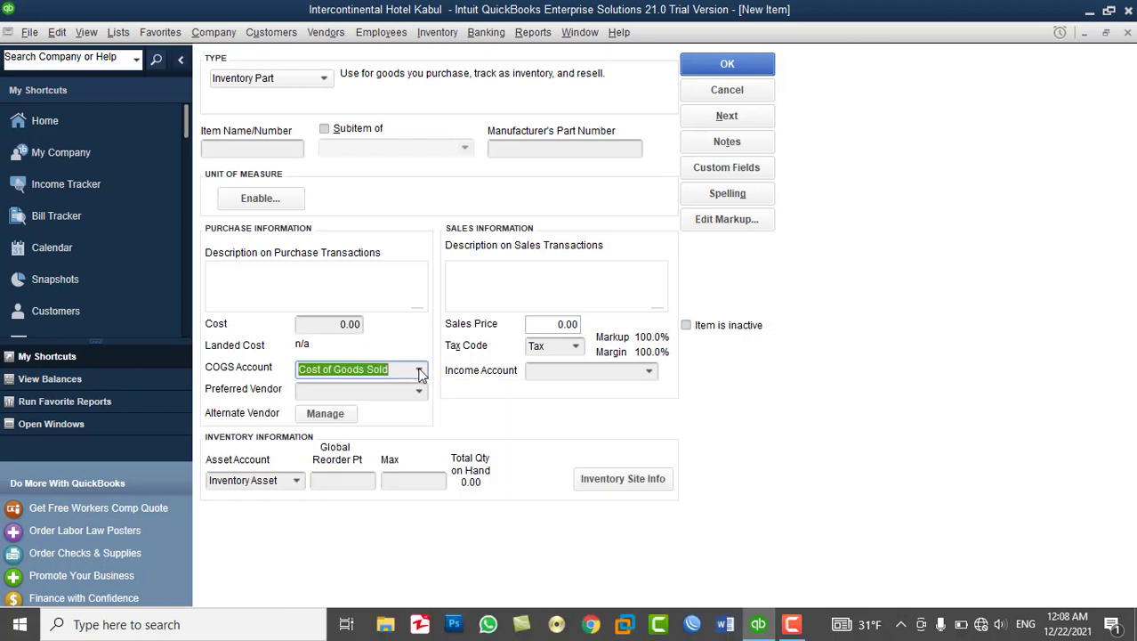
left_click(649, 371)
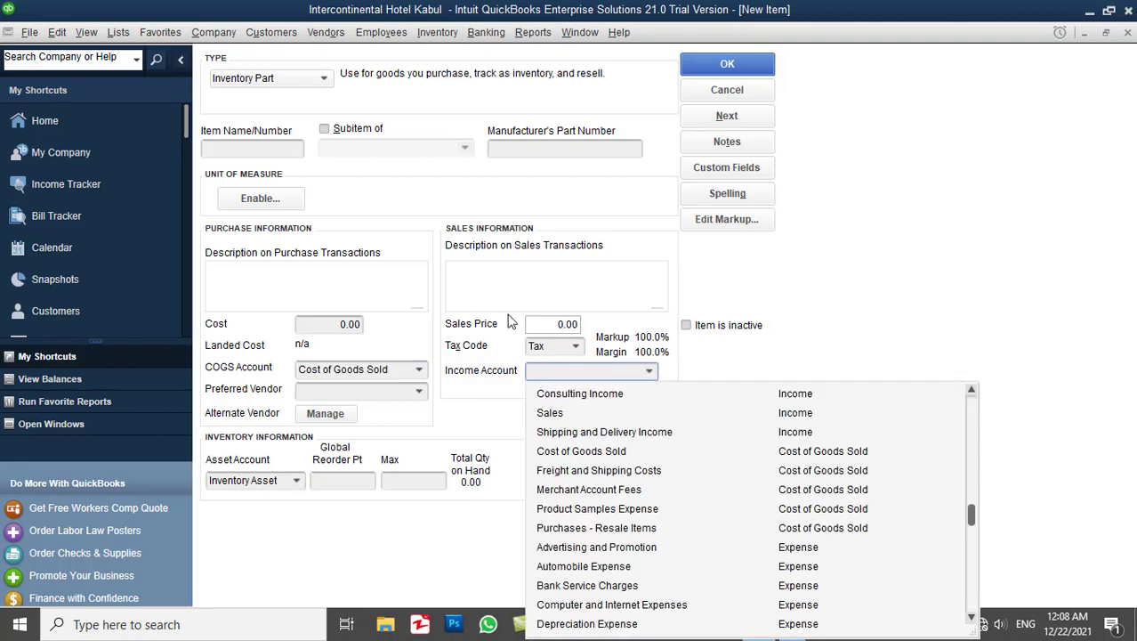
left_click(472, 273)
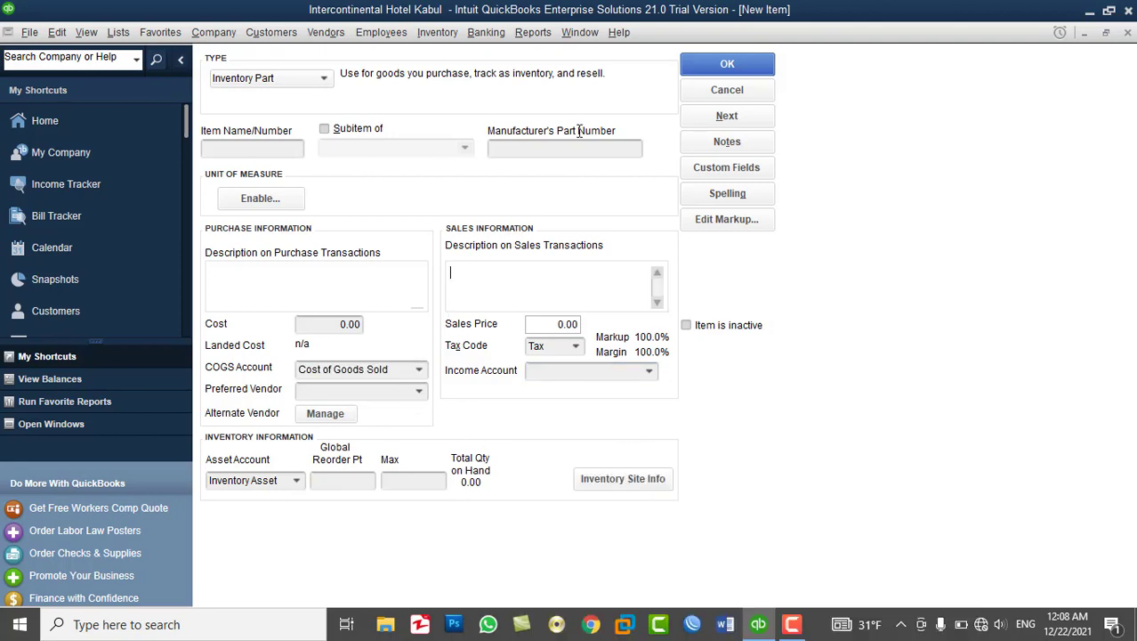
left_click(720, 92)
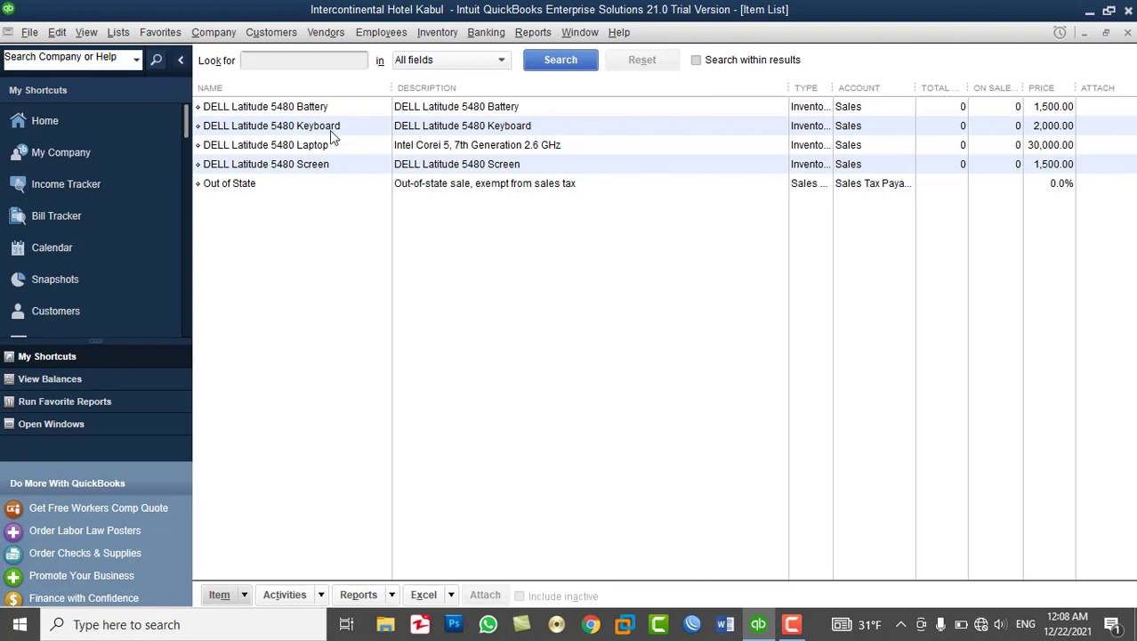
Review the four DELL Latitude 5480 items with the Type column widened to show full item types, and close the Item List.
left_click(298, 113)
left_click(295, 130)
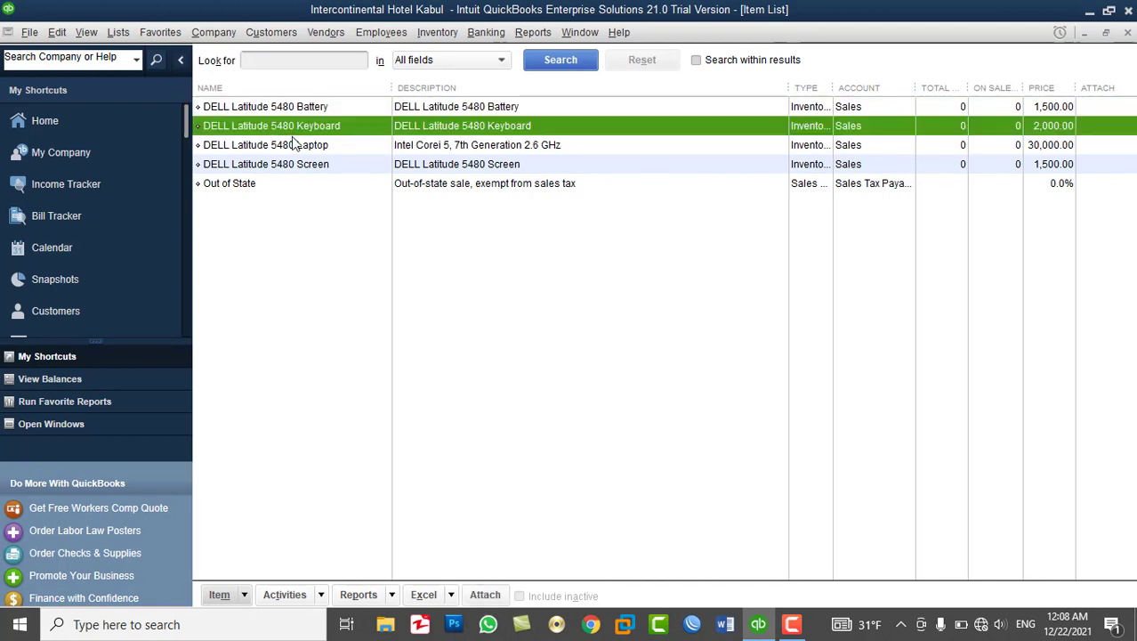
left_click(294, 149)
left_click(299, 167)
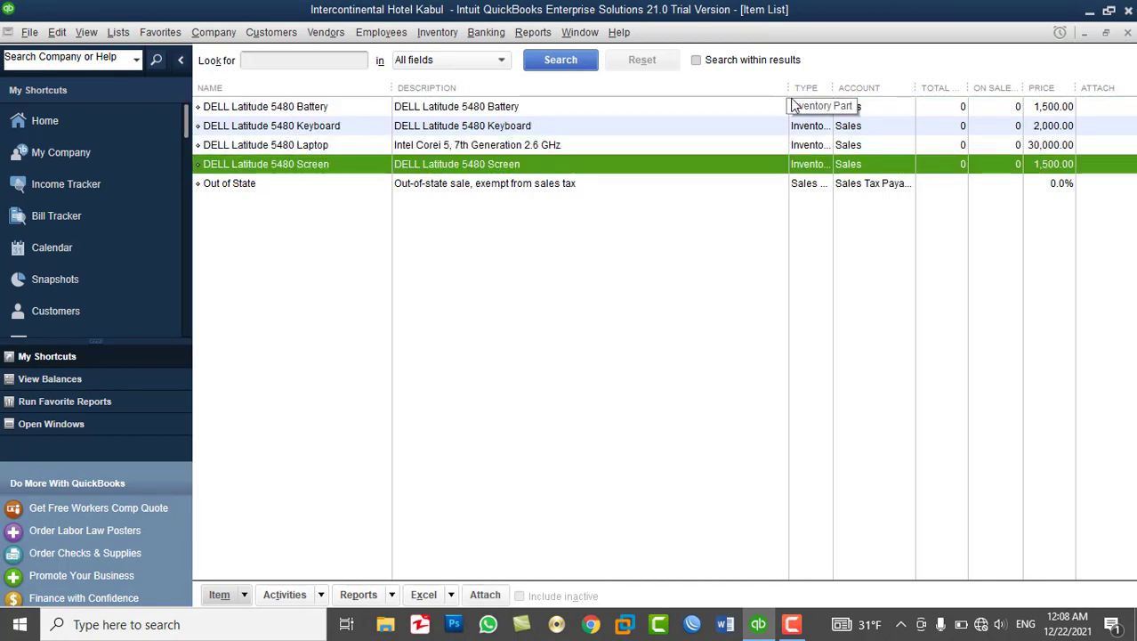
left_click_drag(781, 93, 842, 91)
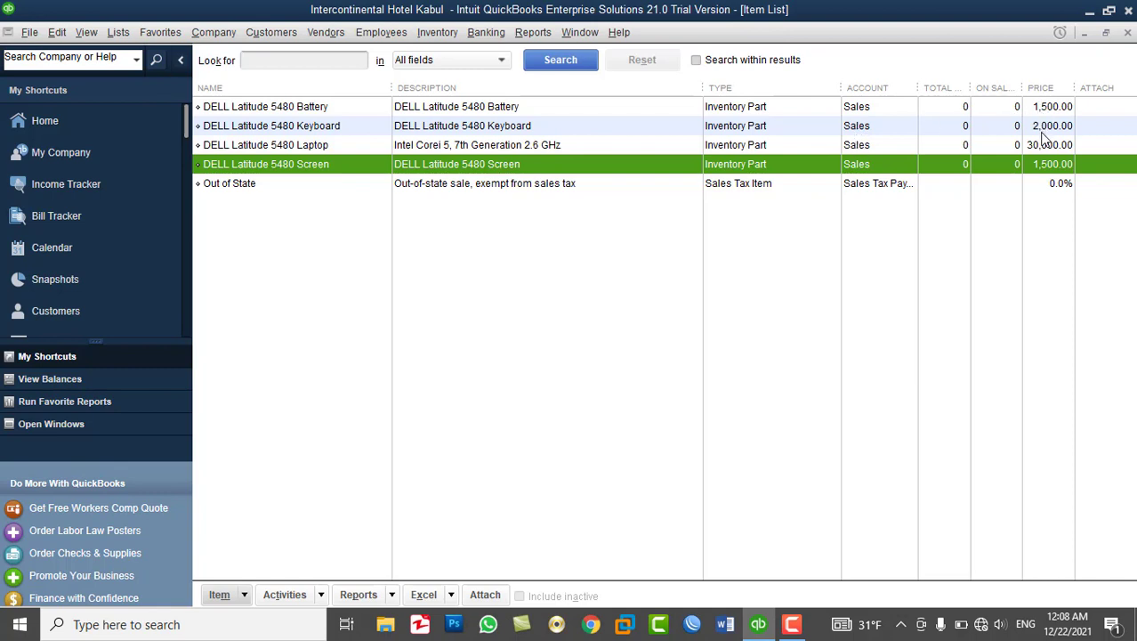
left_click(1128, 32)
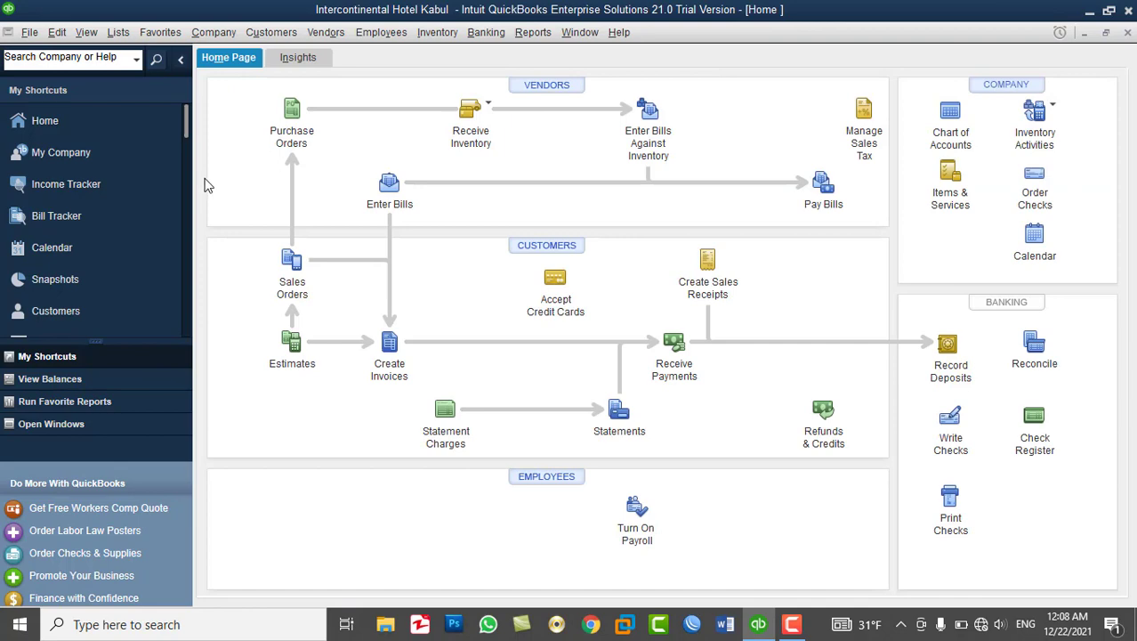
Open the Vendor Center to view the XZY Sales vendor and close it again.
left_click(557, 89)
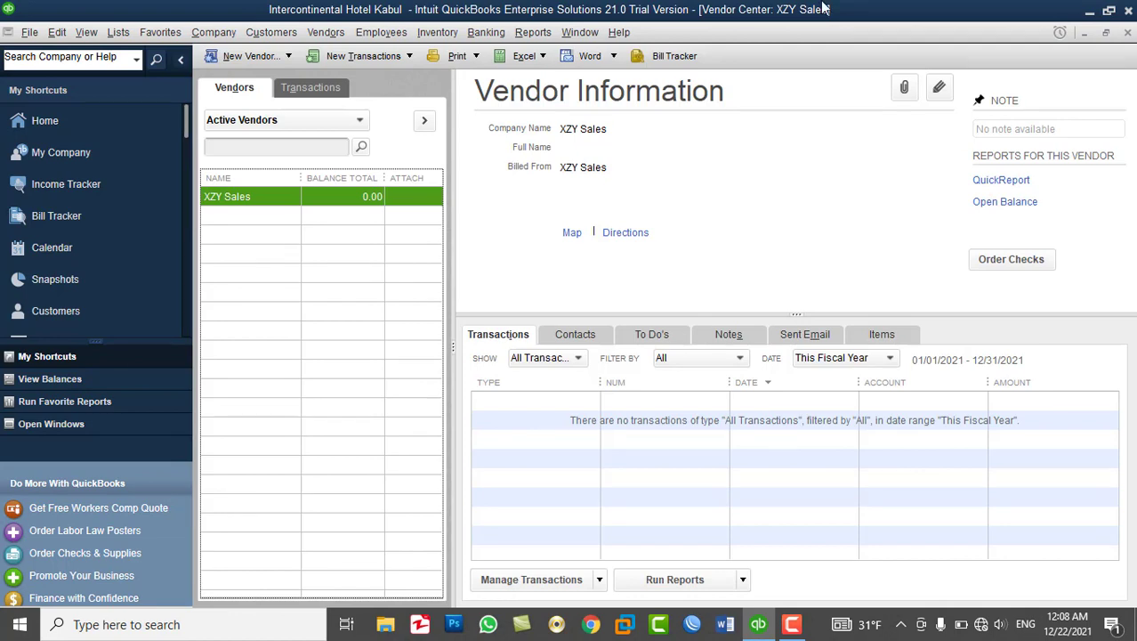
left_click(1127, 34)
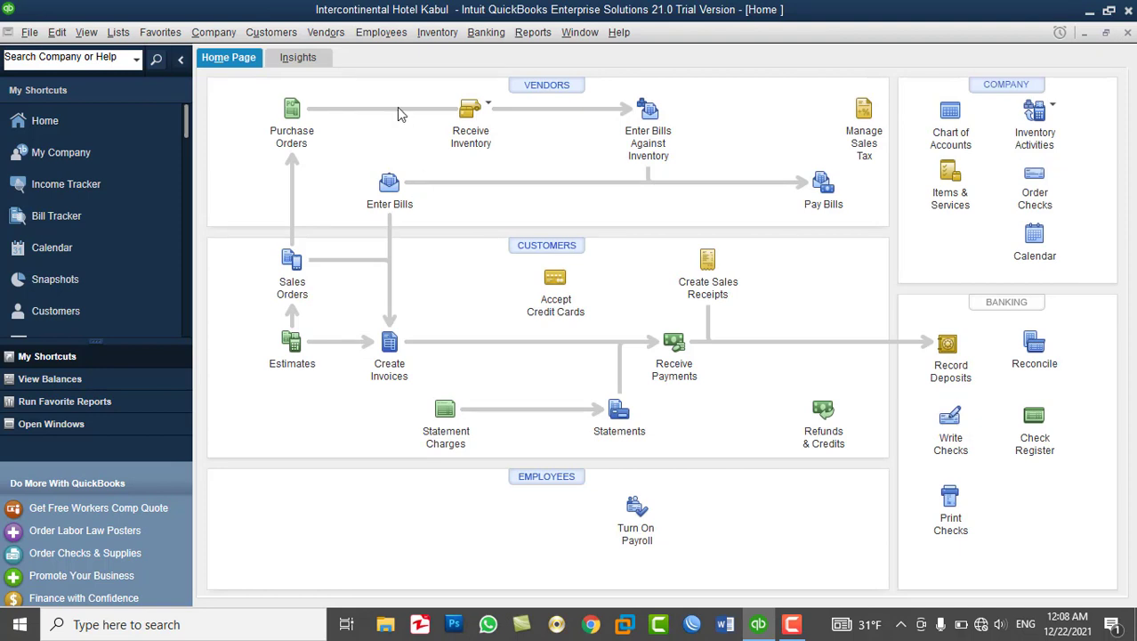
Open a blank bill with the Receive Items and Enter Bill command.
left_click(326, 33)
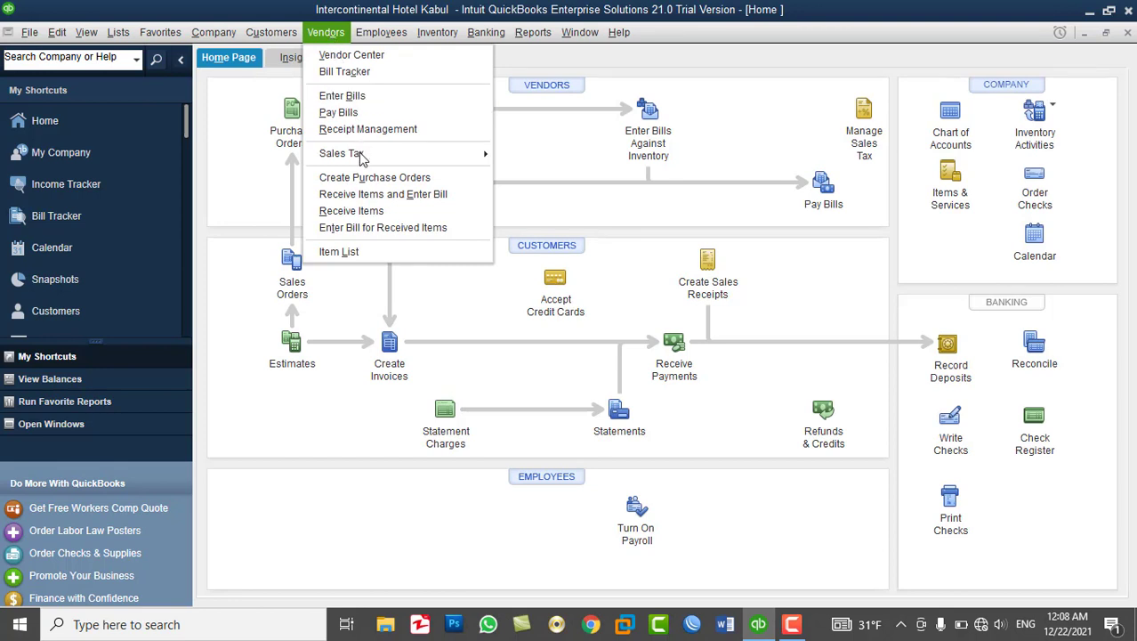
left_click(378, 198)
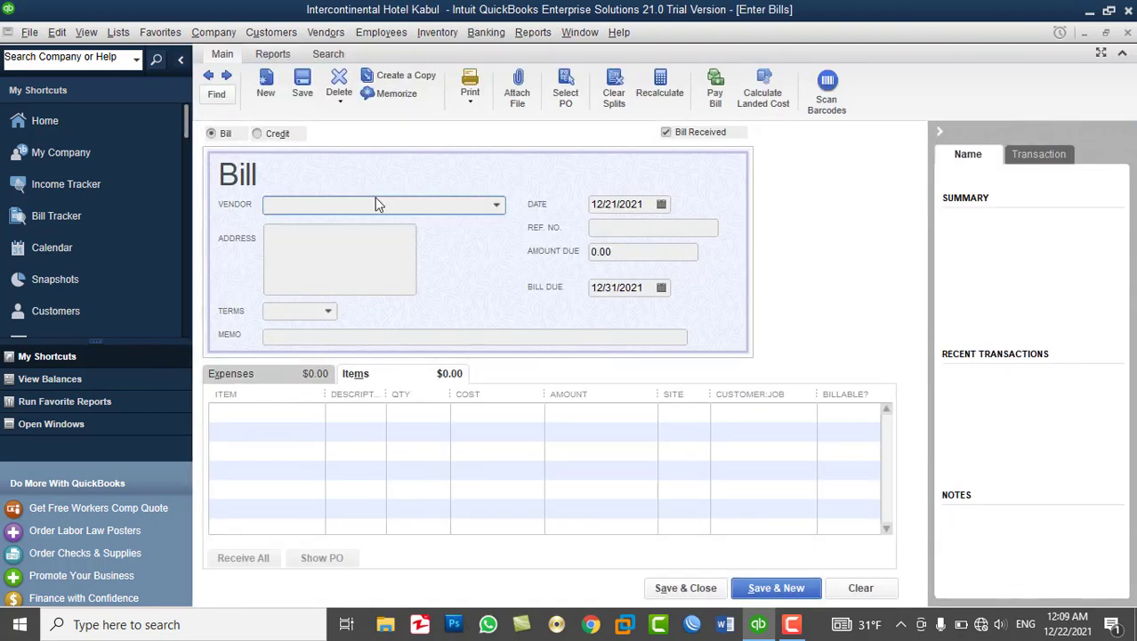
left_click(755, 626)
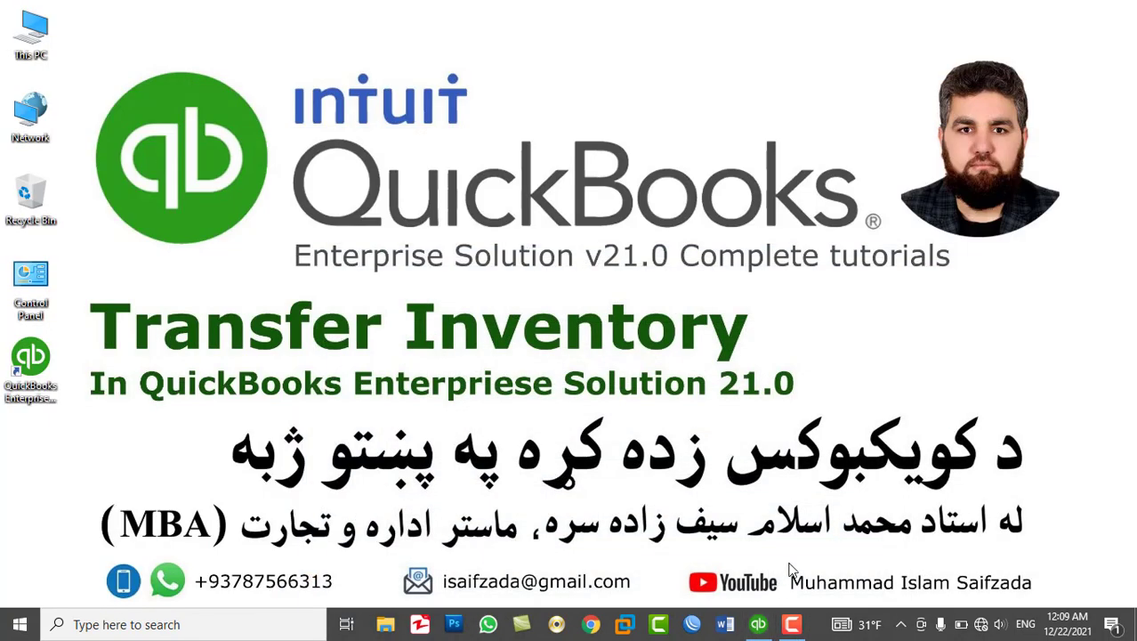
left_click_drag(788, 566, 1046, 603)
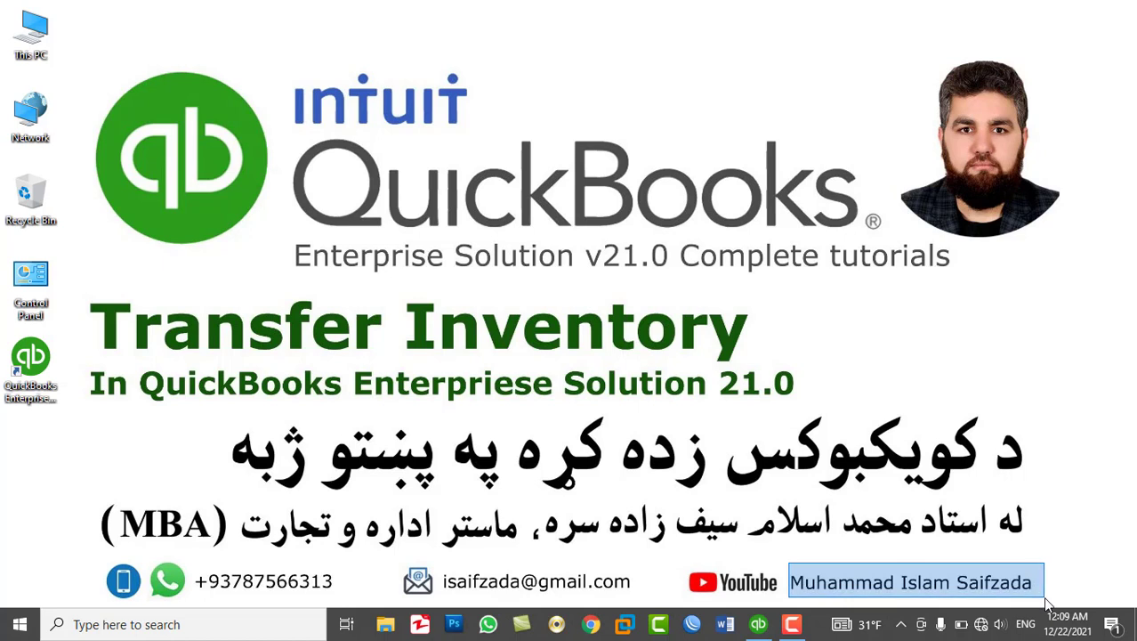
left_click_drag(1047, 603, 791, 569)
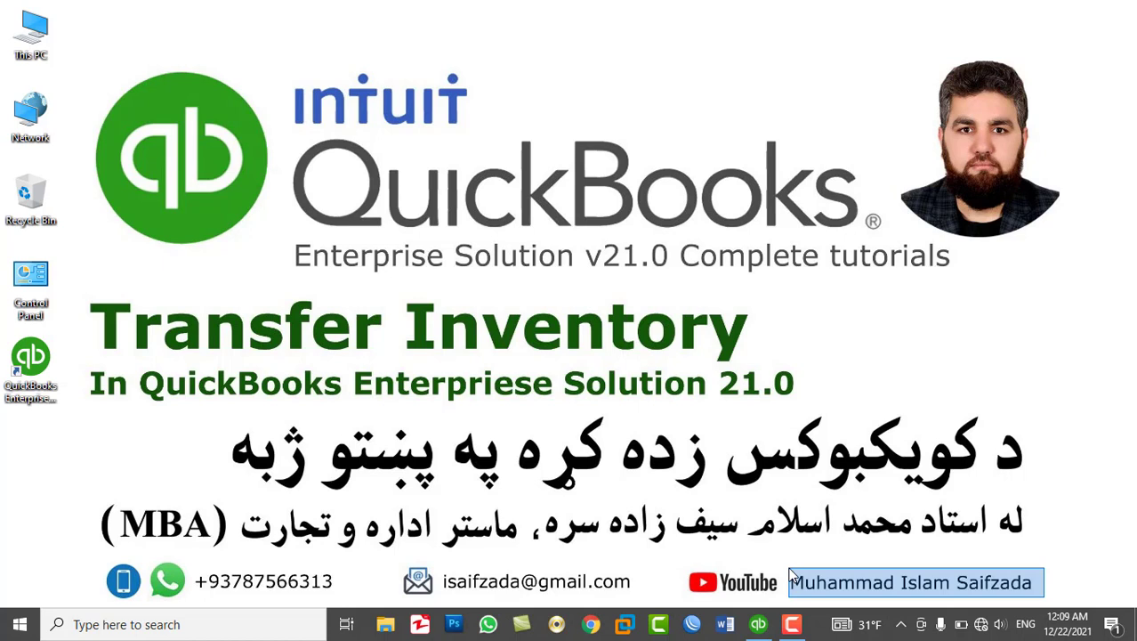
left_click_drag(790, 574, 1041, 600)
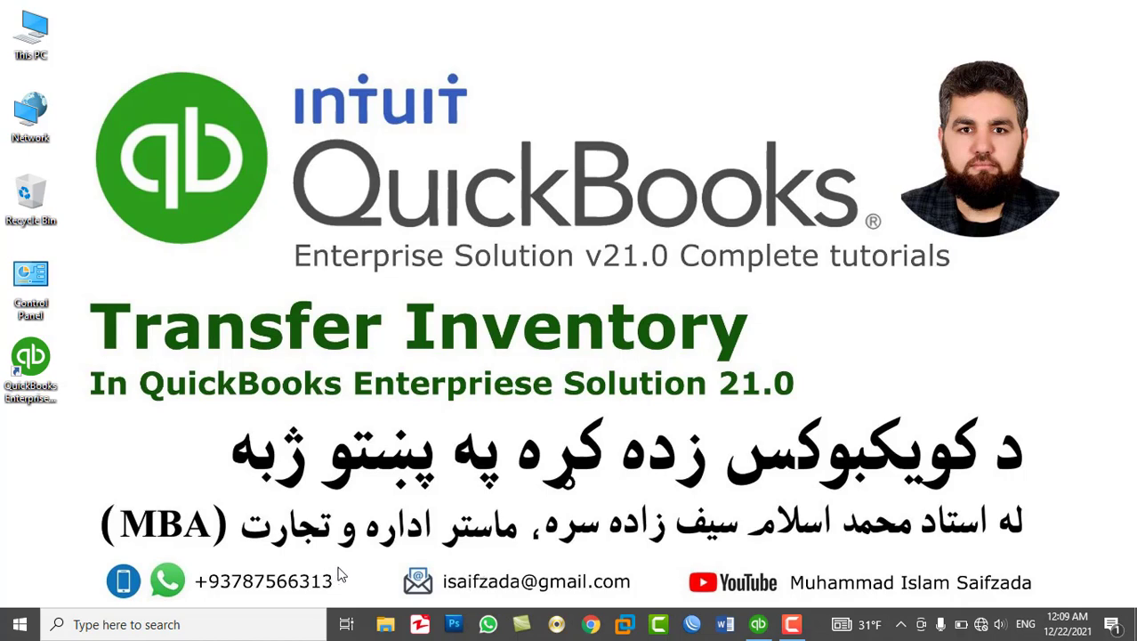
left_click(758, 623)
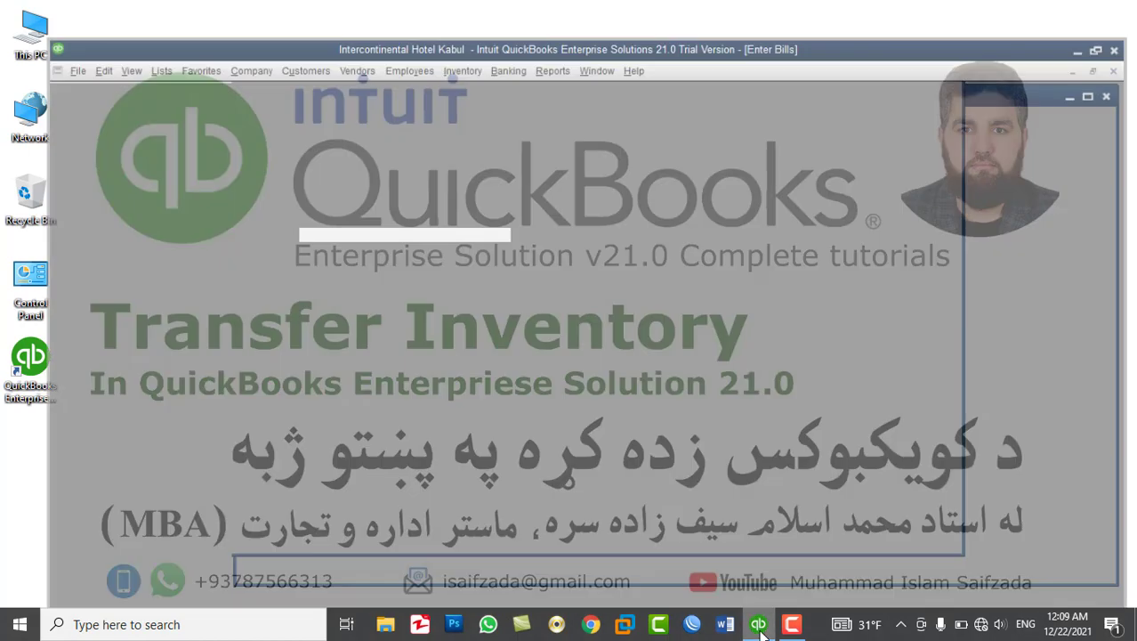
Set the bill's vendor to XZY Sales and add DELL Latitude 5480 Battery as the first item line.
left_click(497, 205)
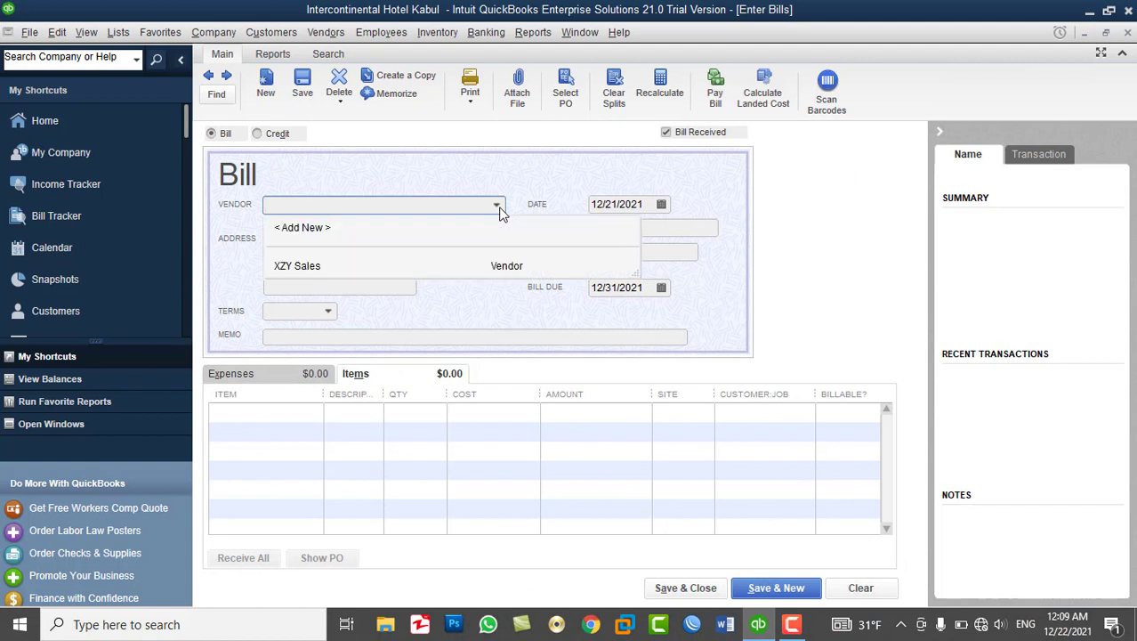
left_click(287, 269)
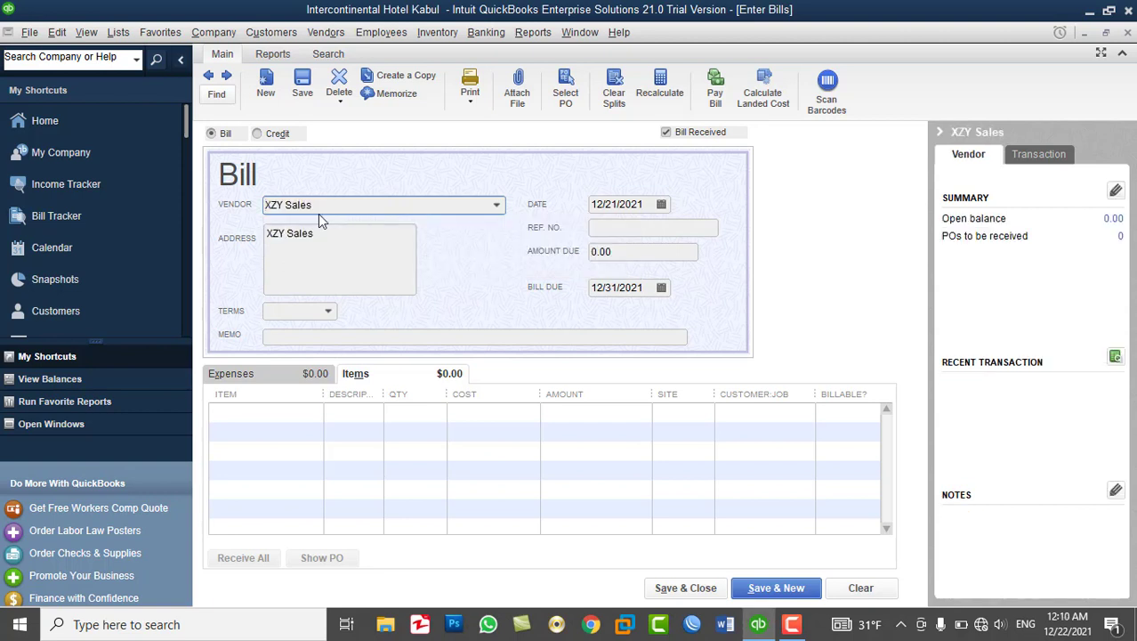
left_click(313, 414)
left_click(314, 415)
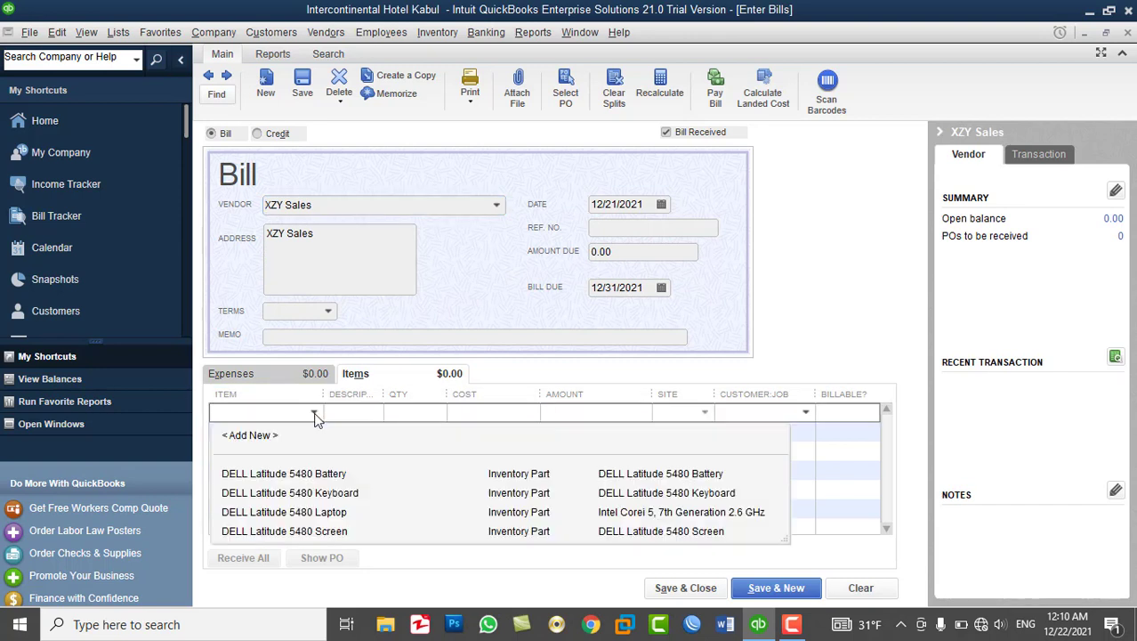
left_click(309, 477)
Add DELL Latitude 5480 Keyboard and DELL Latitude 5480 Screen as the second and third item lines of the bill.
left_click(308, 466)
left_click(313, 469)
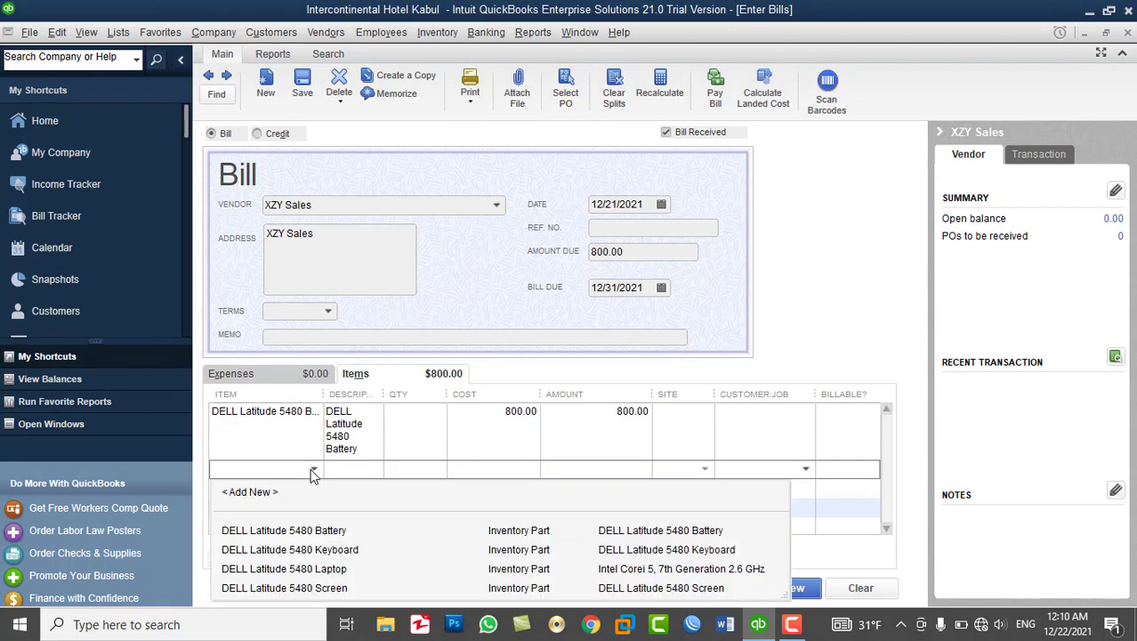
left_click(307, 549)
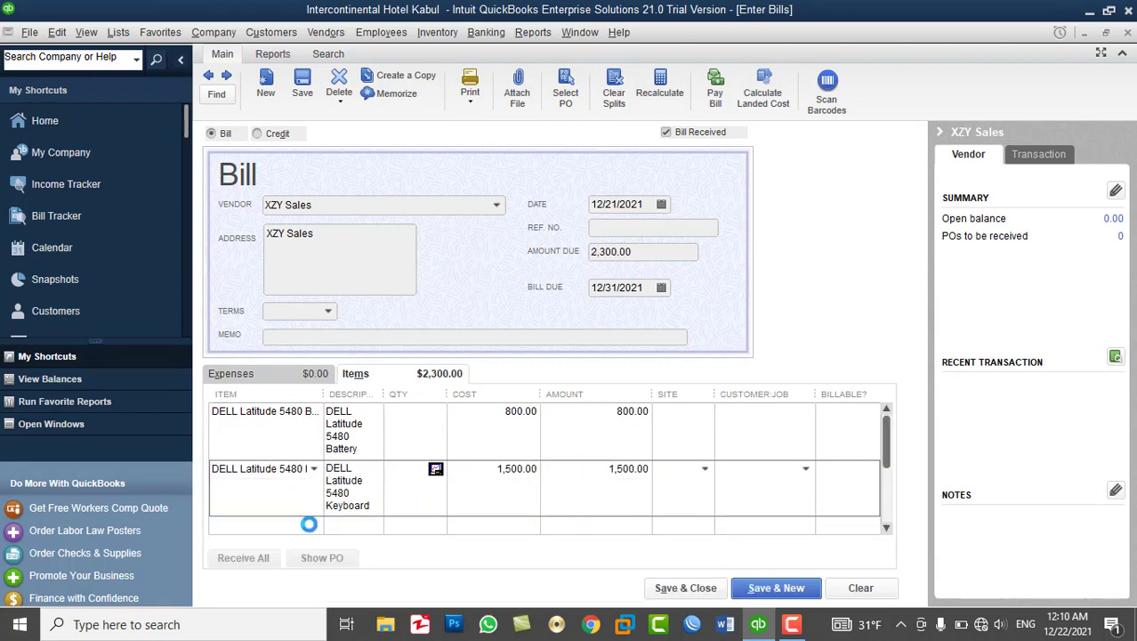
left_click(309, 524)
left_click(313, 500)
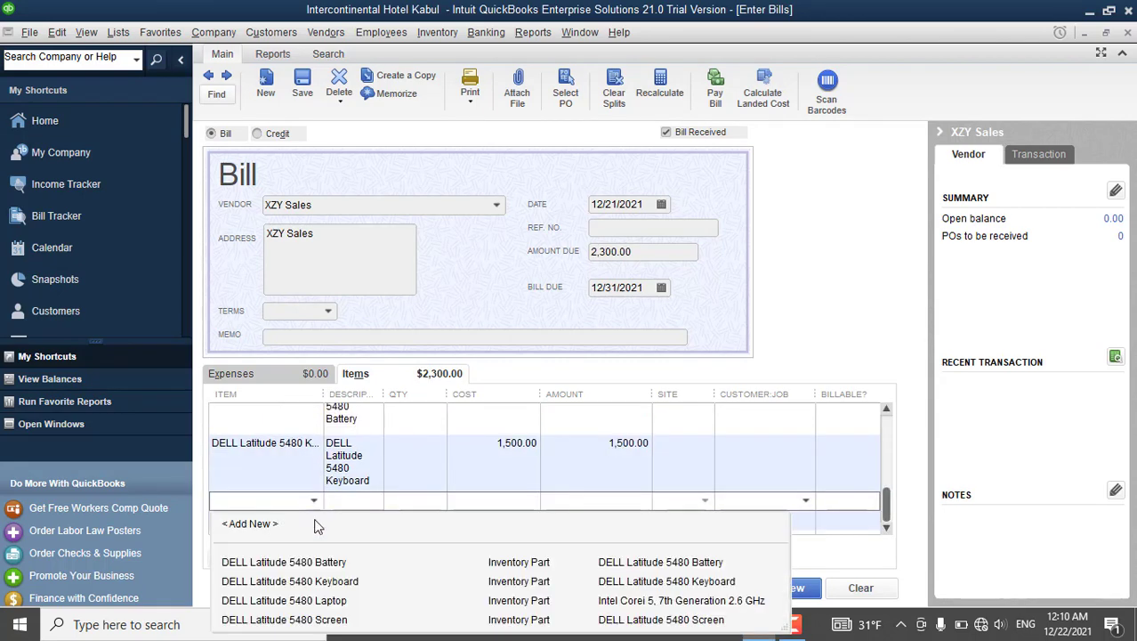
left_click(307, 620)
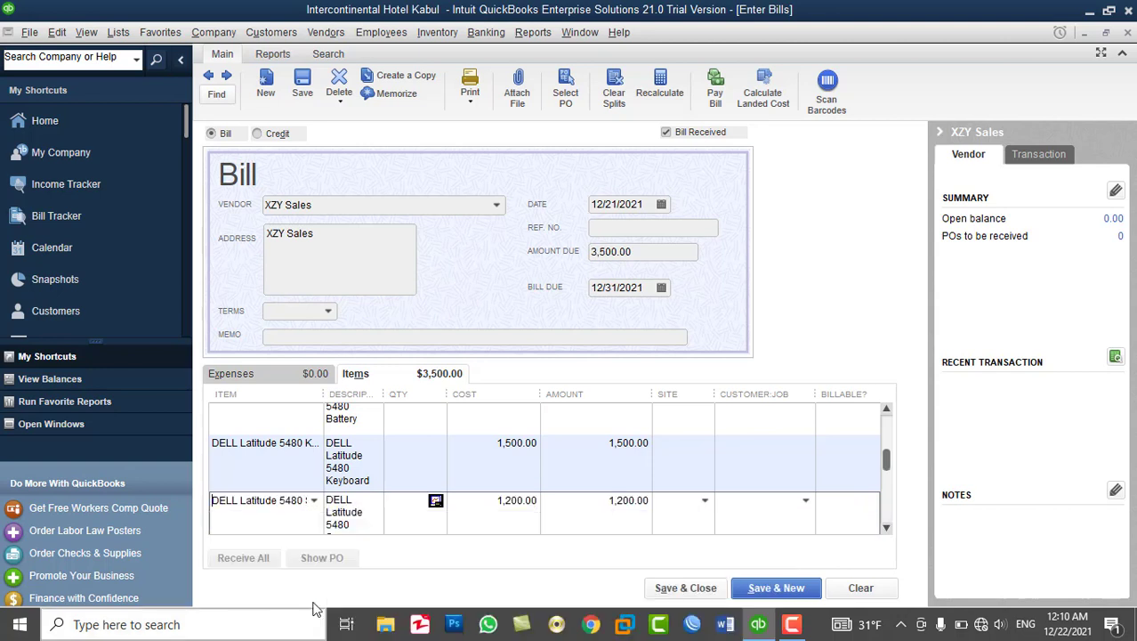
Add DELL Latitude 5480 Laptop as the fourth item line and return to the start of the bill's item list.
left_click(886, 528)
left_click(886, 530)
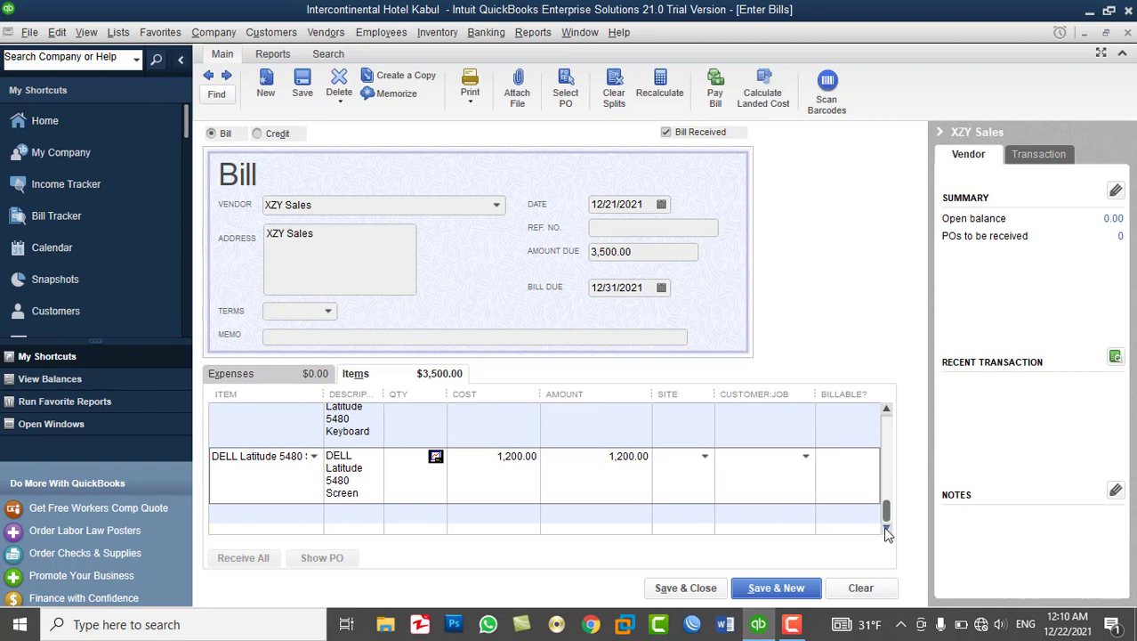
left_click(310, 516)
left_click(314, 514)
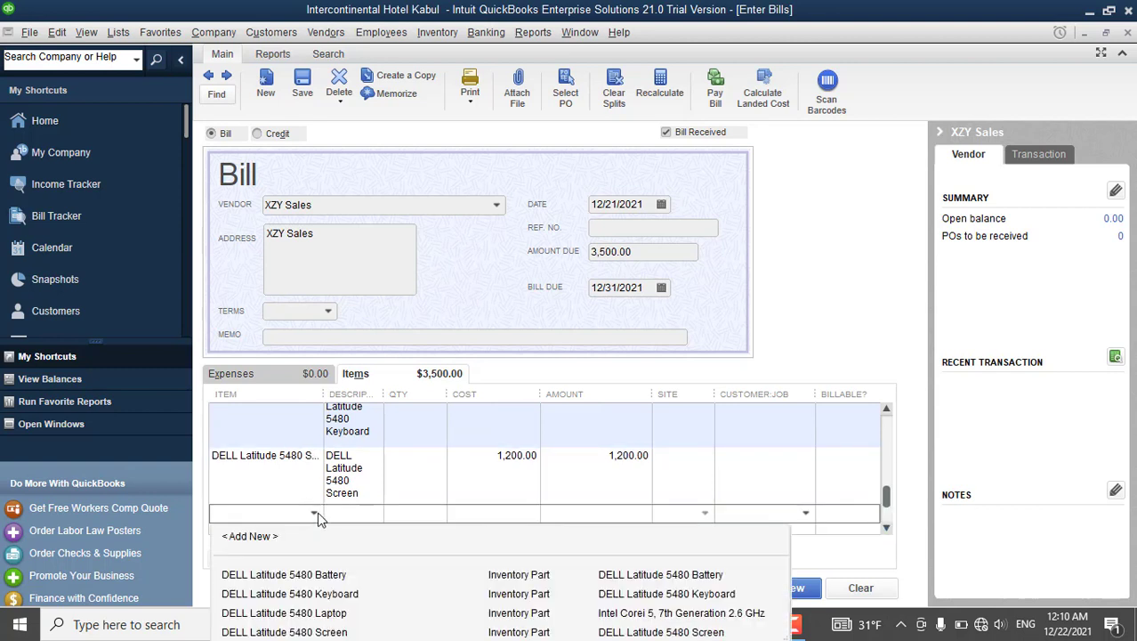
left_click(310, 613)
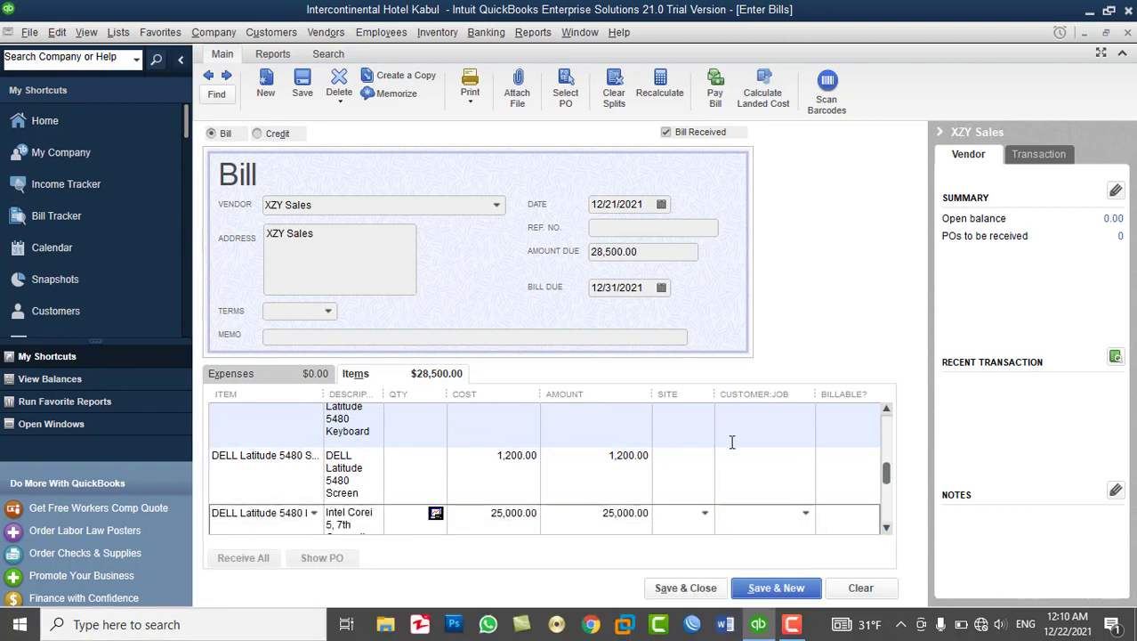
left_click(887, 427)
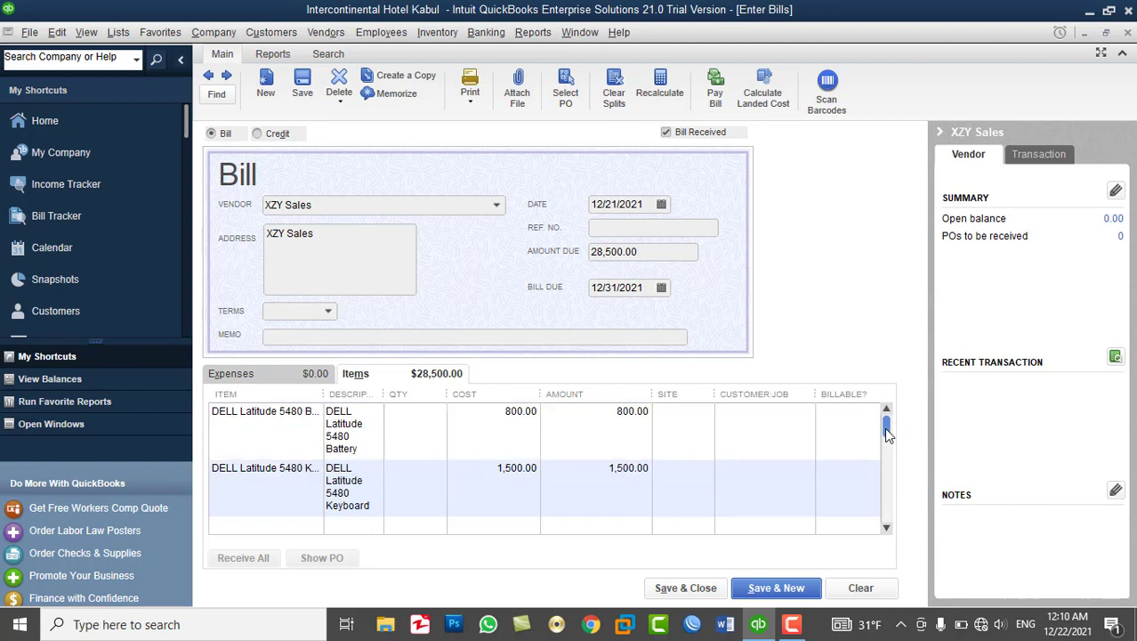
Set the quantity to 10 for the battery, keyboard, screen and laptop lines of the bill.
left_click(418, 409)
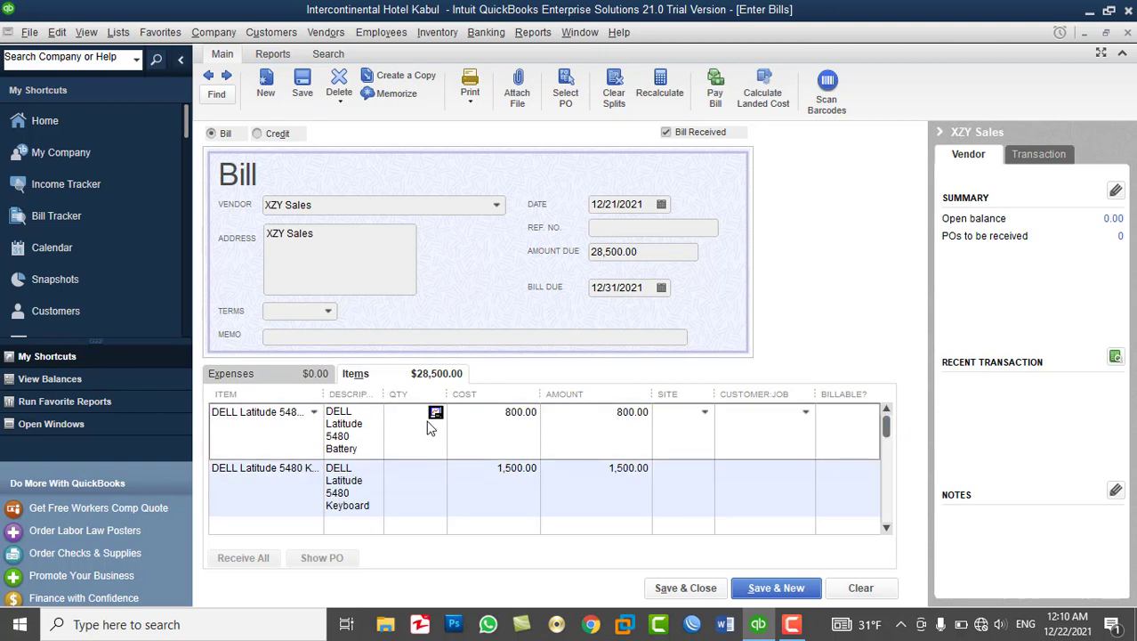
type("10")
key("Down")
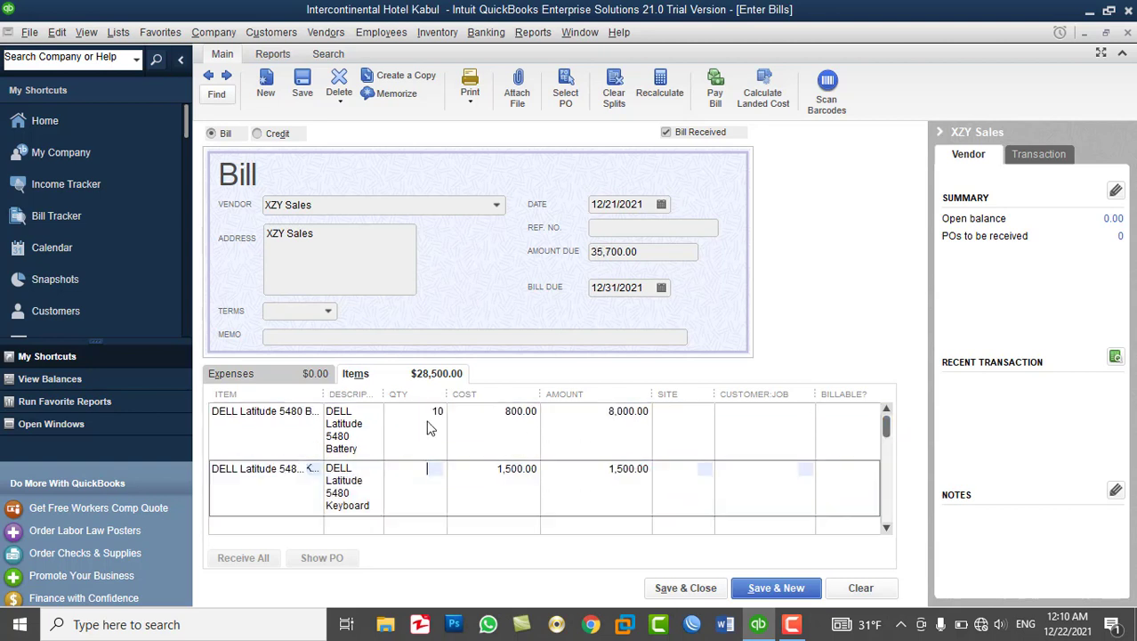
type("10")
key("Down")
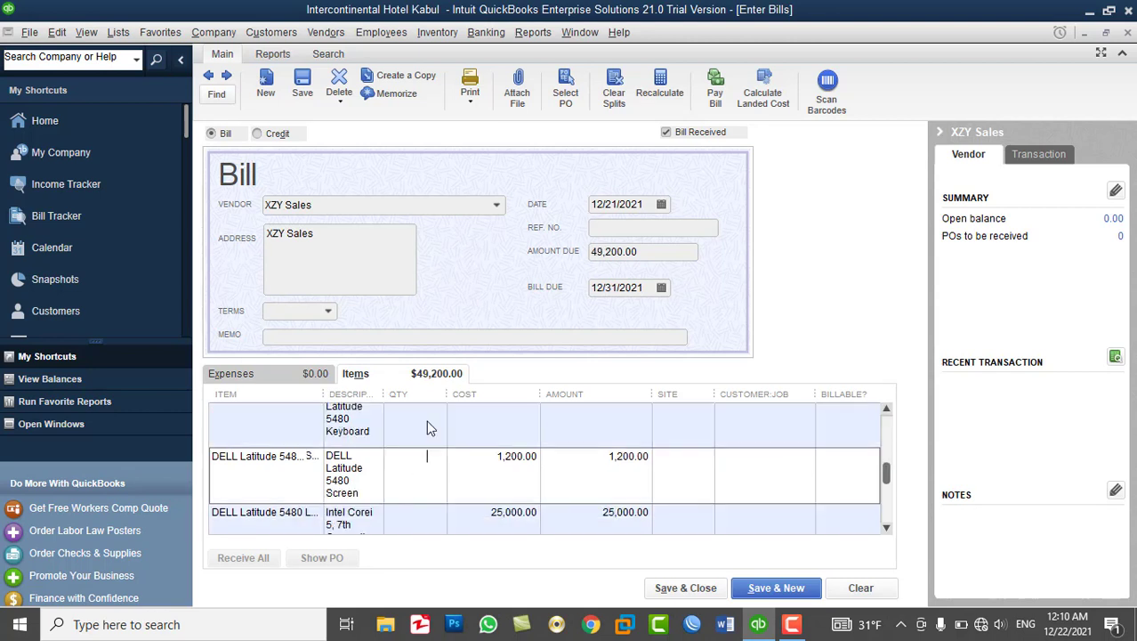
type("10")
key("Down")
type("1")
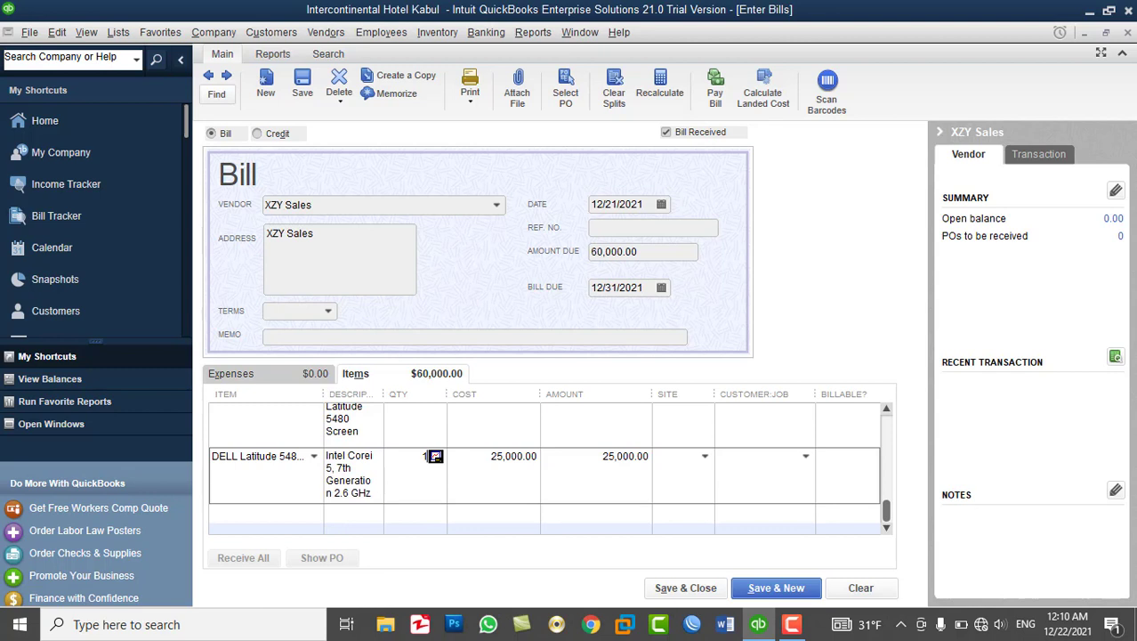
type("0")
key("Down")
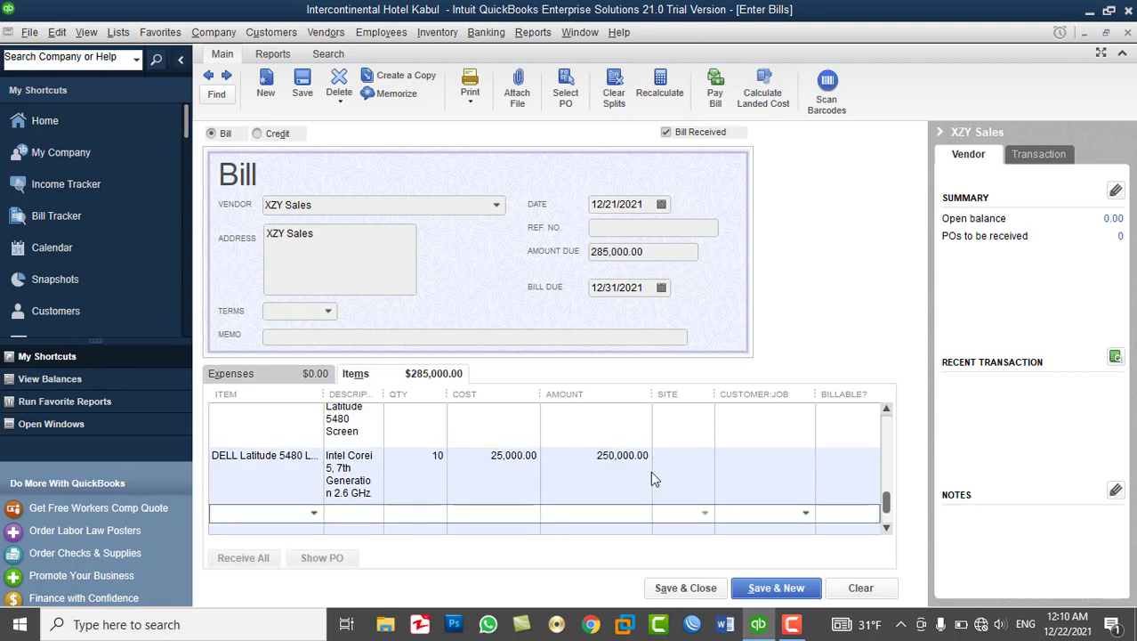
left_click_drag(887, 506, 873, 425)
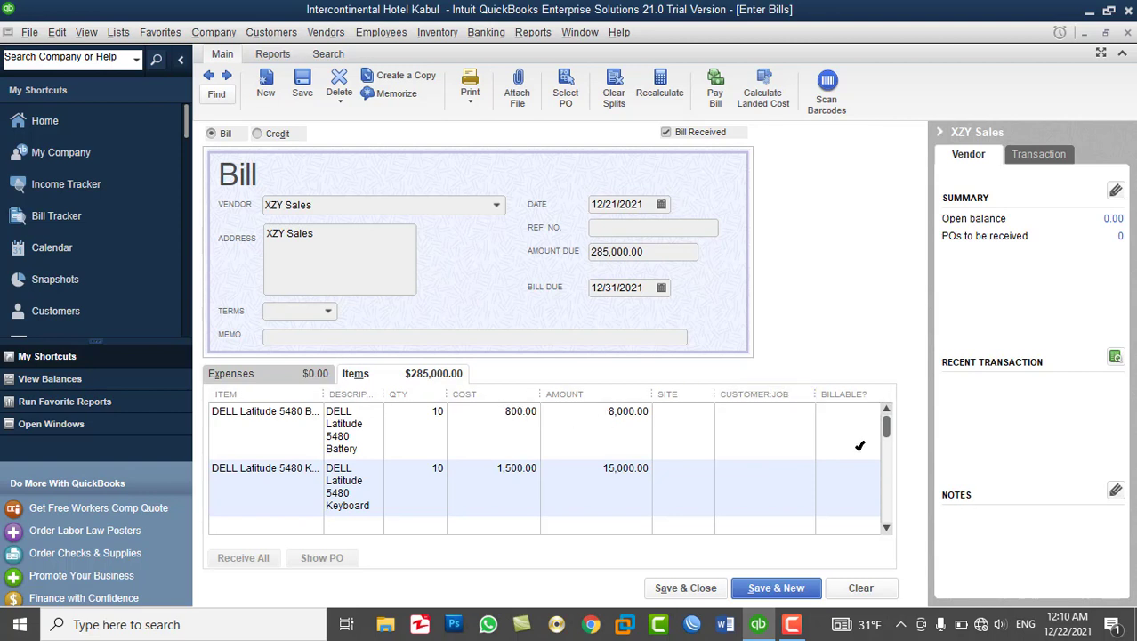
left_click_drag(887, 425, 887, 506)
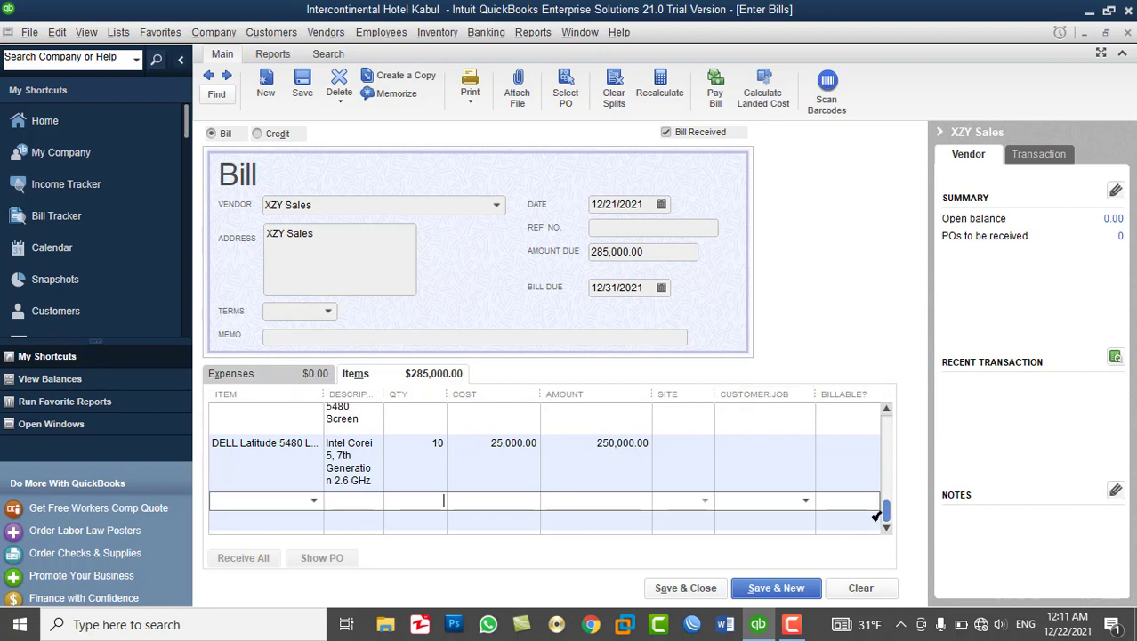
Set the bill date to 12/22/2021 and enter INV#0012 as the reference number.
left_click(662, 205)
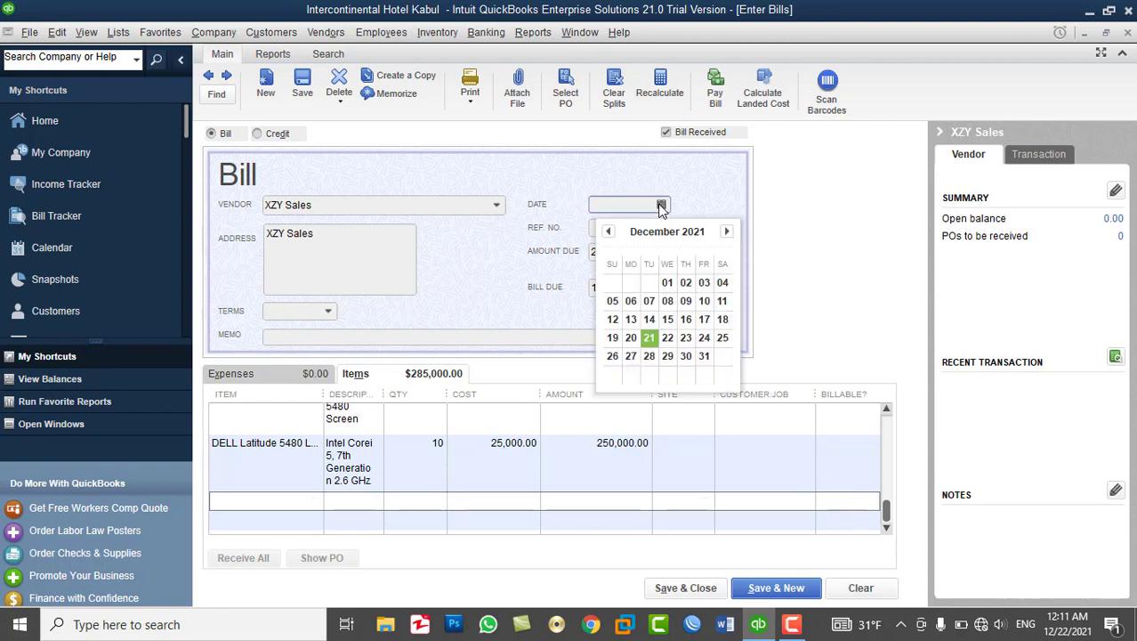
left_click(668, 340)
left_click(613, 229)
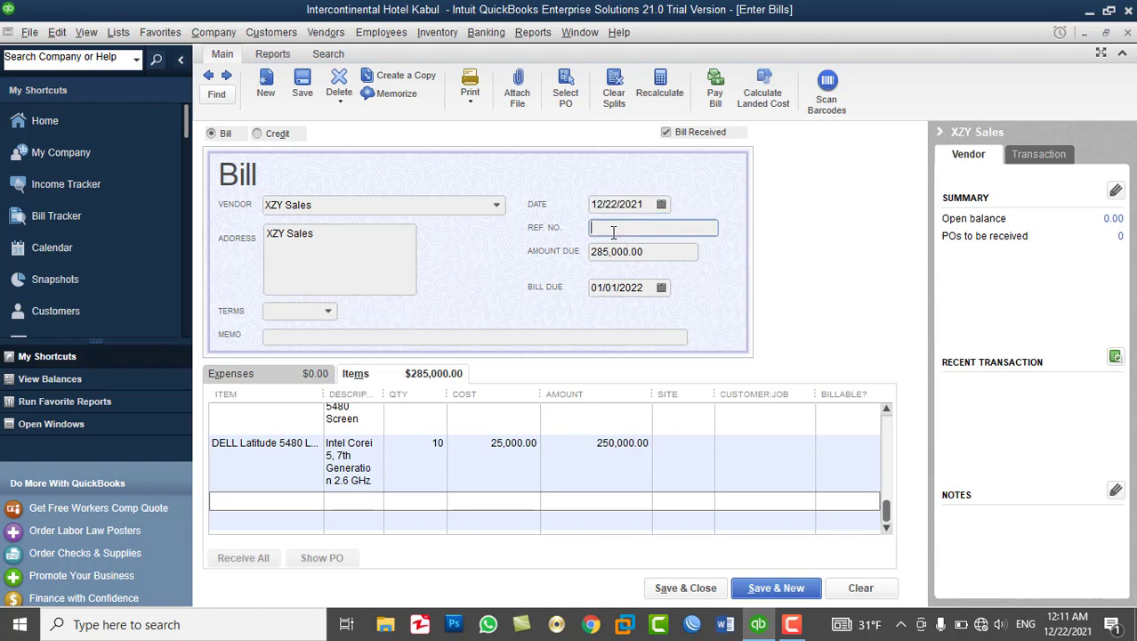
type("INV#0012")
left_click(652, 251)
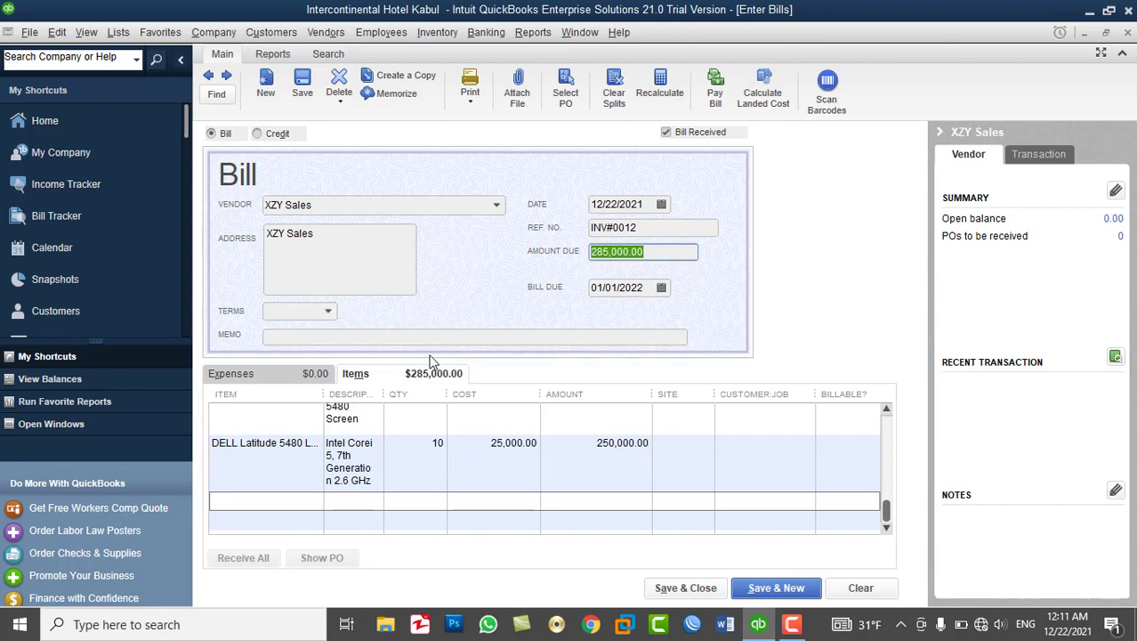
Assign the Kabul Branch site to the battery line and apply it to all inventory items on the bill.
left_click(684, 410)
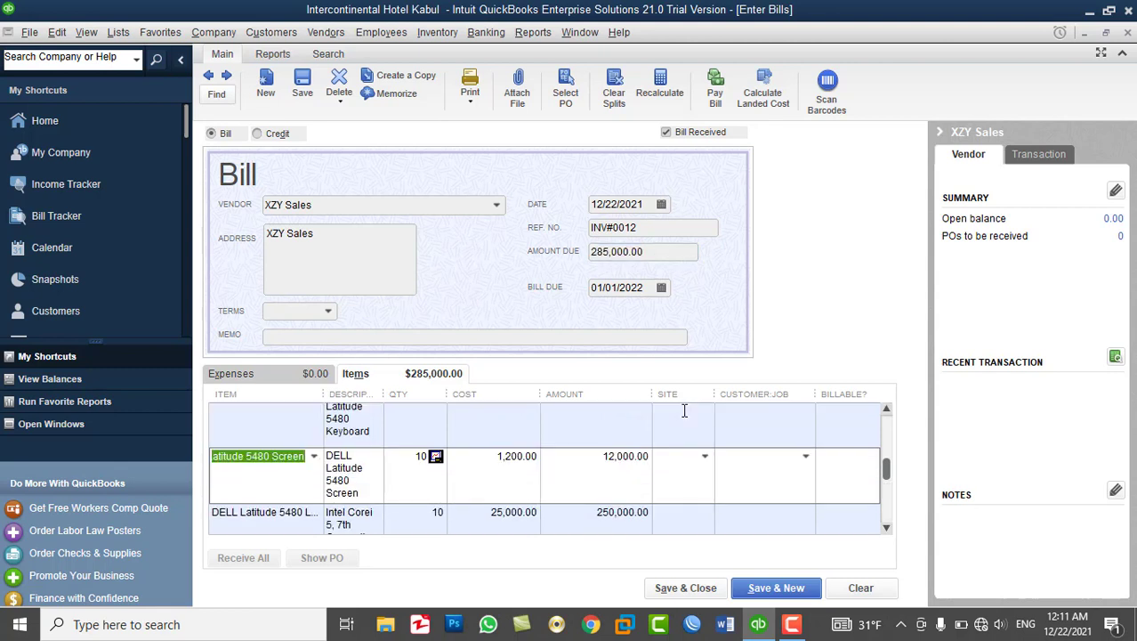
left_click_drag(883, 460, 888, 424)
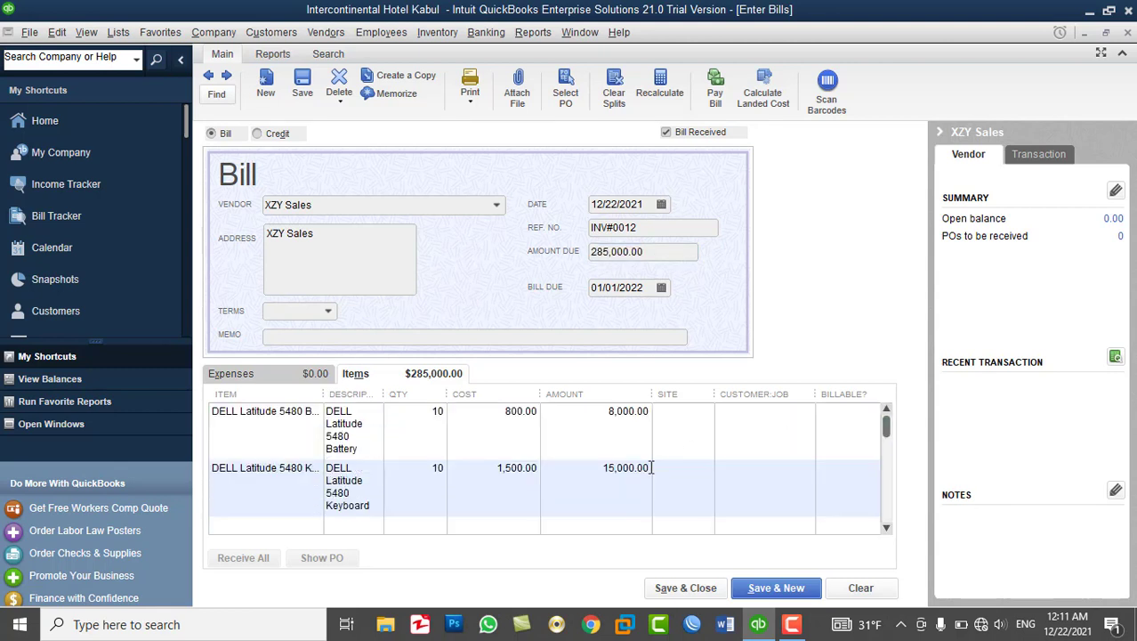
left_click(676, 410)
left_click(706, 414)
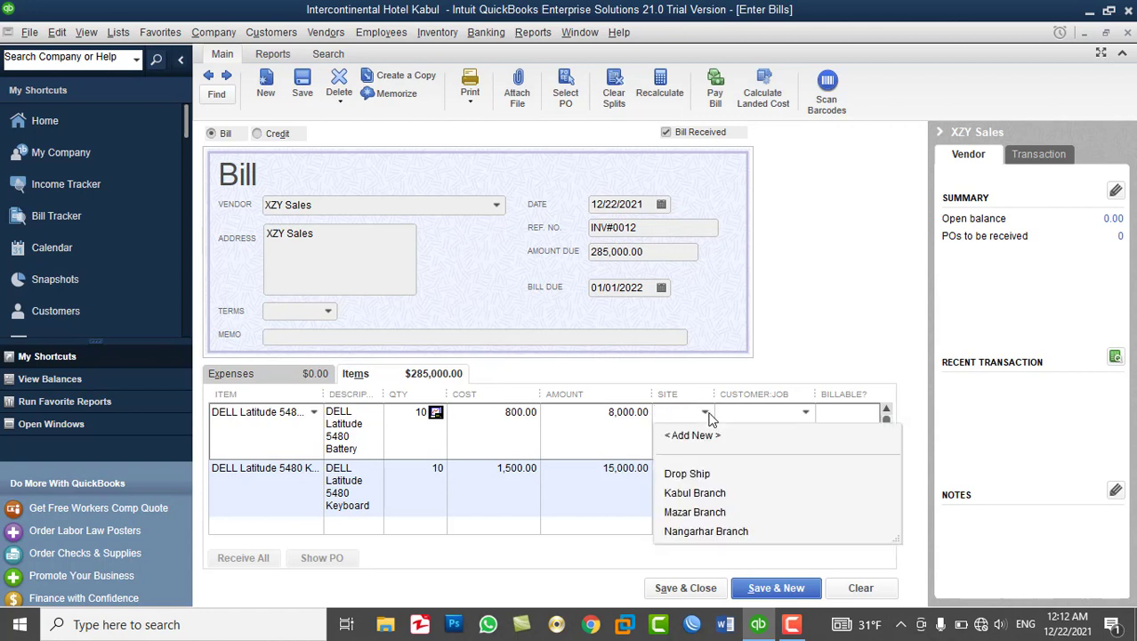
left_click(695, 492)
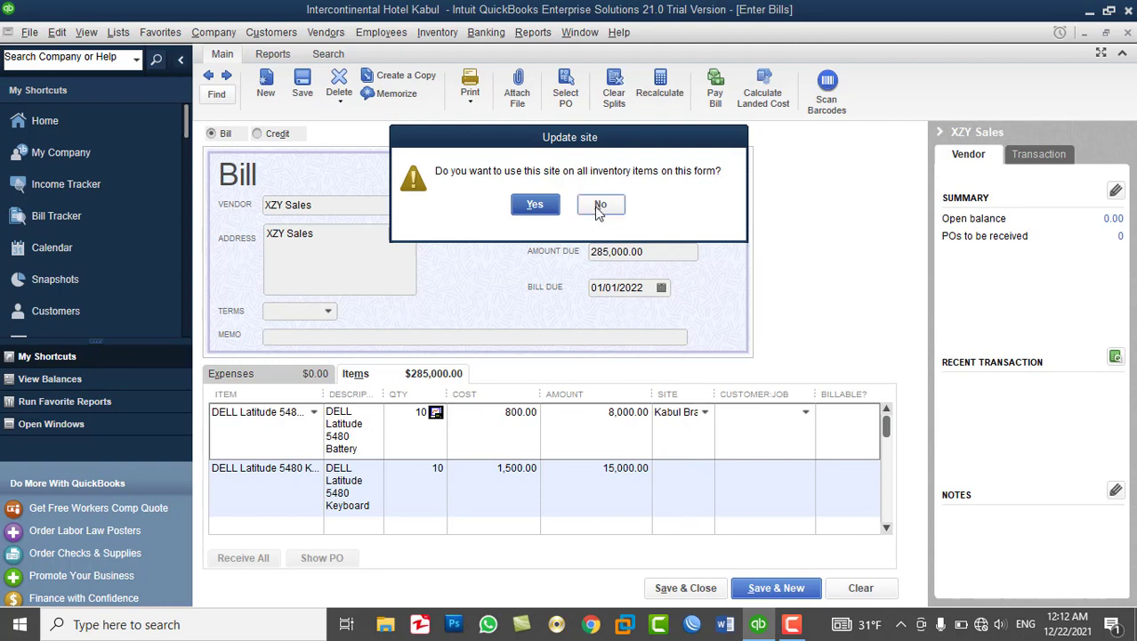
left_click(535, 206)
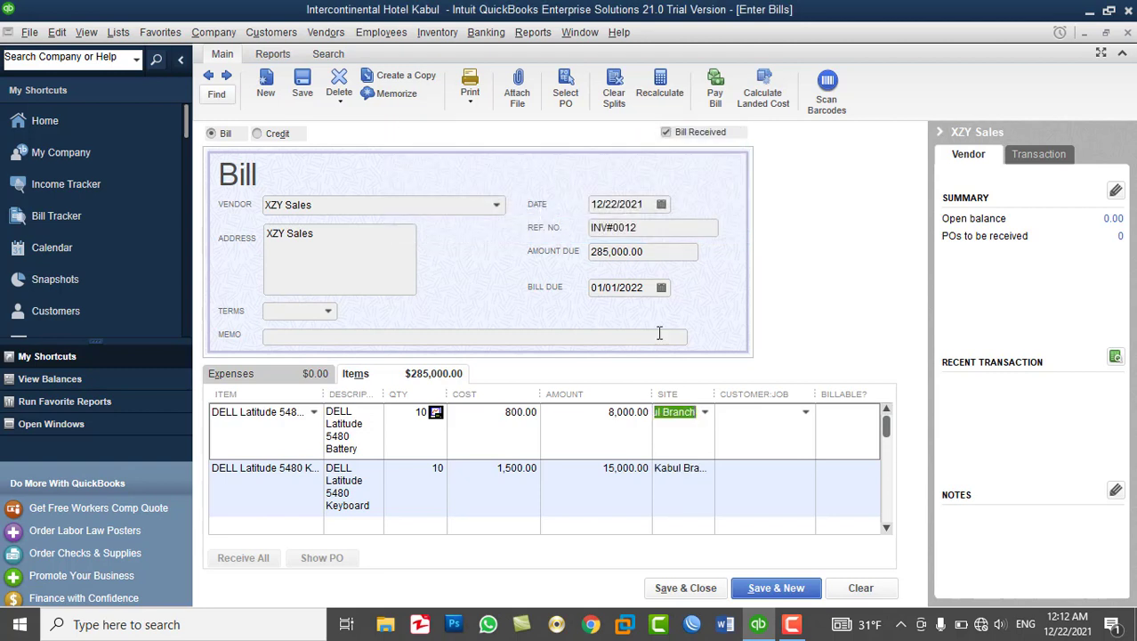
Check the site on the remaining item lines, and save and close the bill.
left_click(887, 529)
left_click(887, 528)
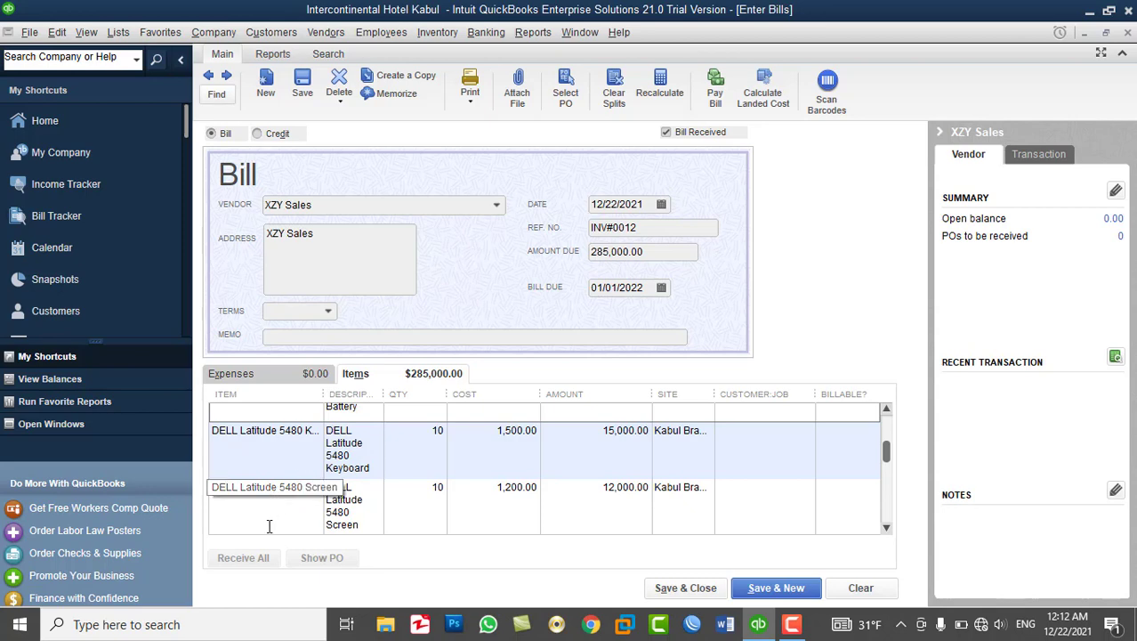
left_click(682, 591)
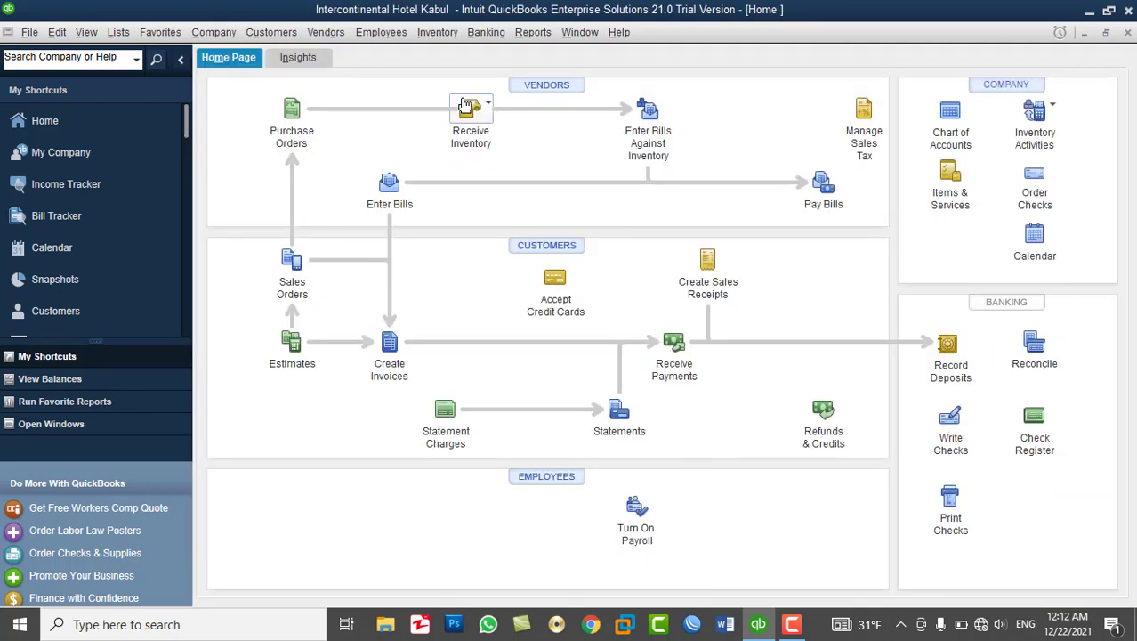
Open the Physical Inventory Worksheet report and widen its Description column so the item descriptions can be read in full.
left_click(436, 34)
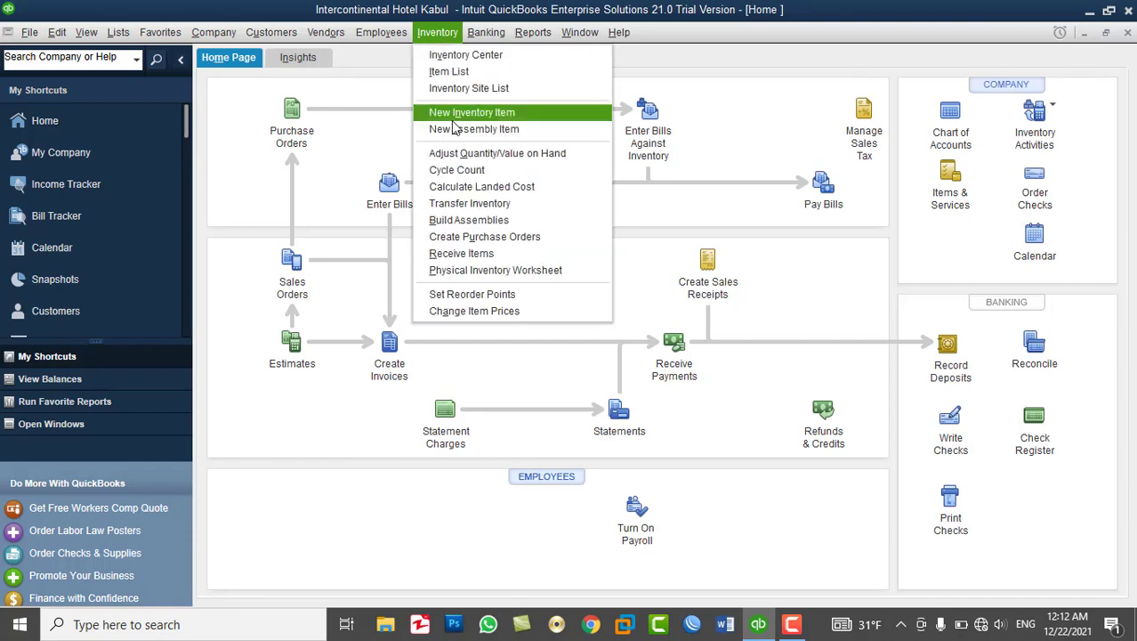
left_click(479, 271)
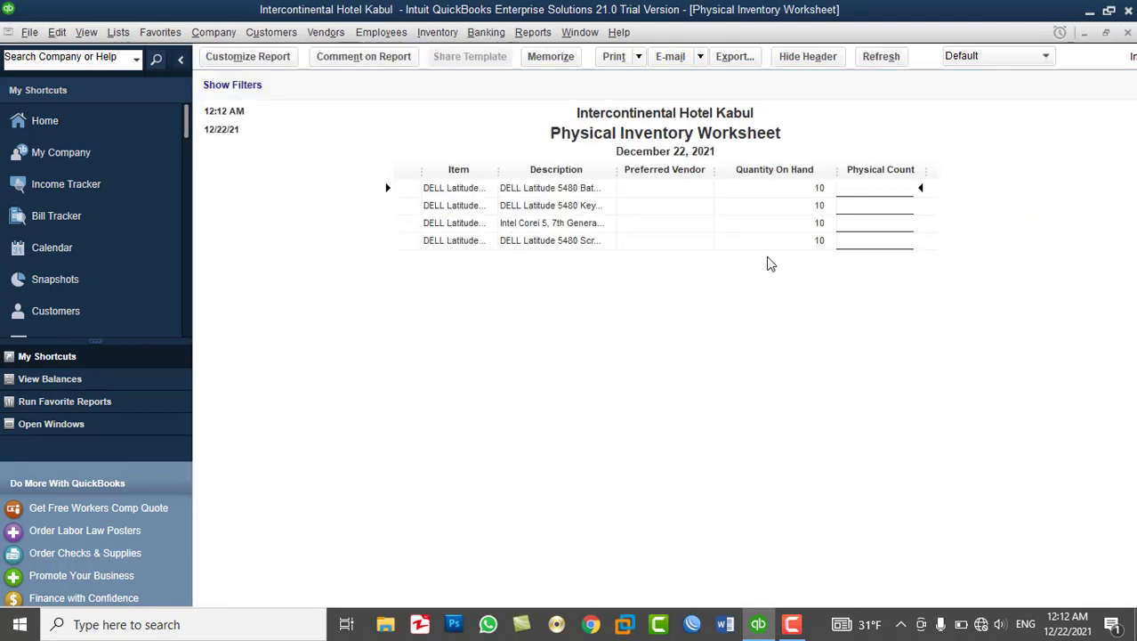
left_click_drag(617, 171, 675, 178)
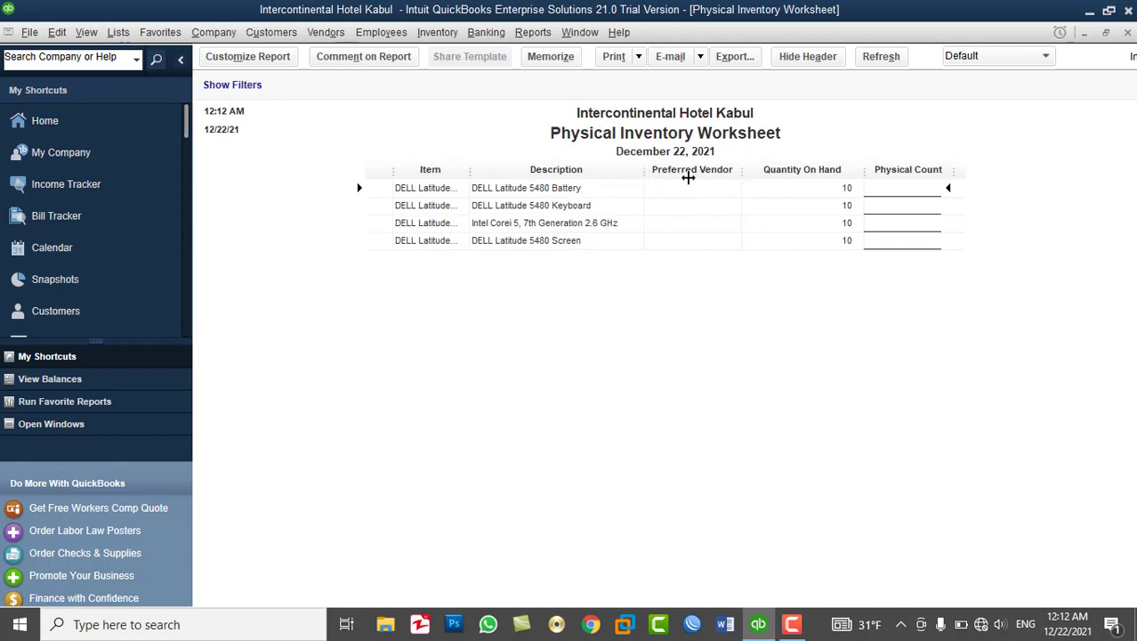
left_click_drag(736, 185, 743, 185)
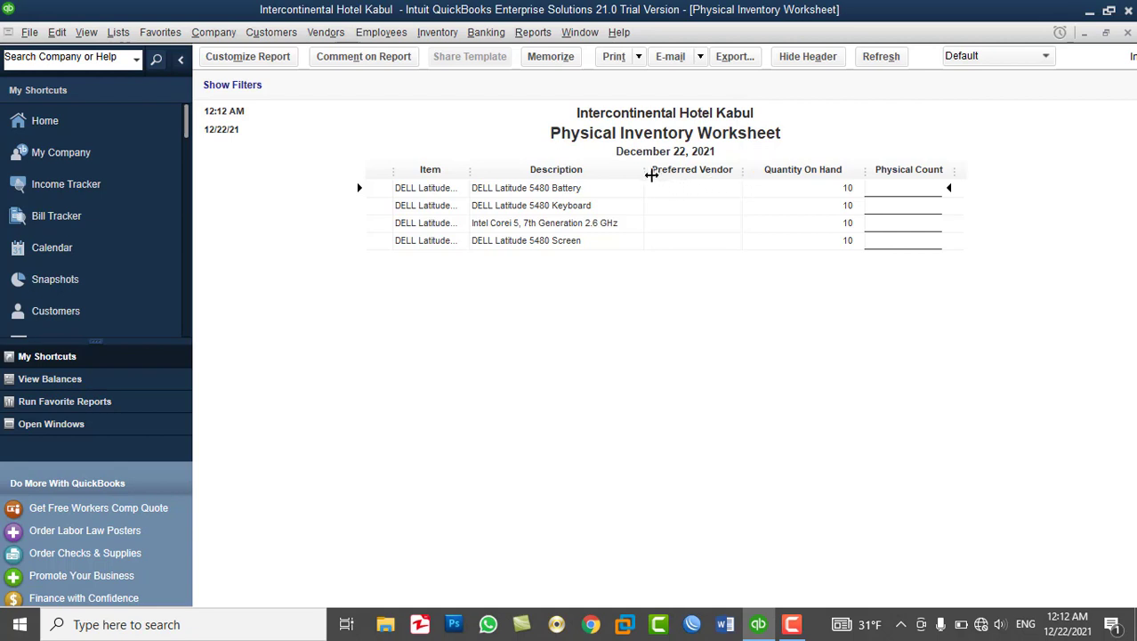
left_click_drag(652, 176, 594, 170)
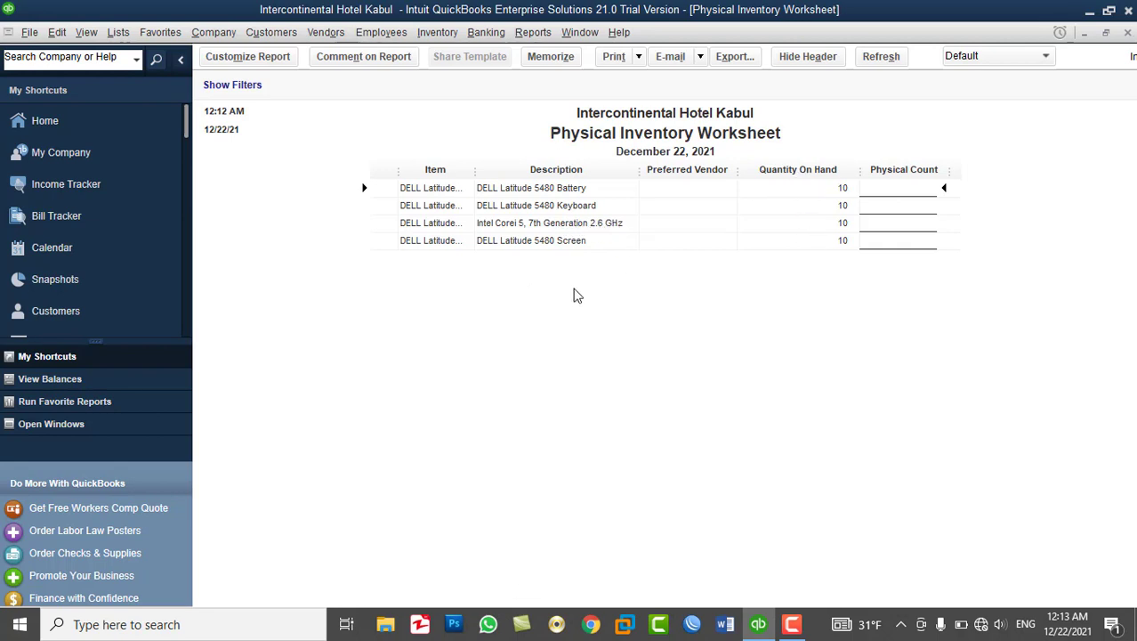
Examine the display columns available for customizing the Physical Inventory Worksheet, cancel the customization, and close the report.
left_click(247, 57)
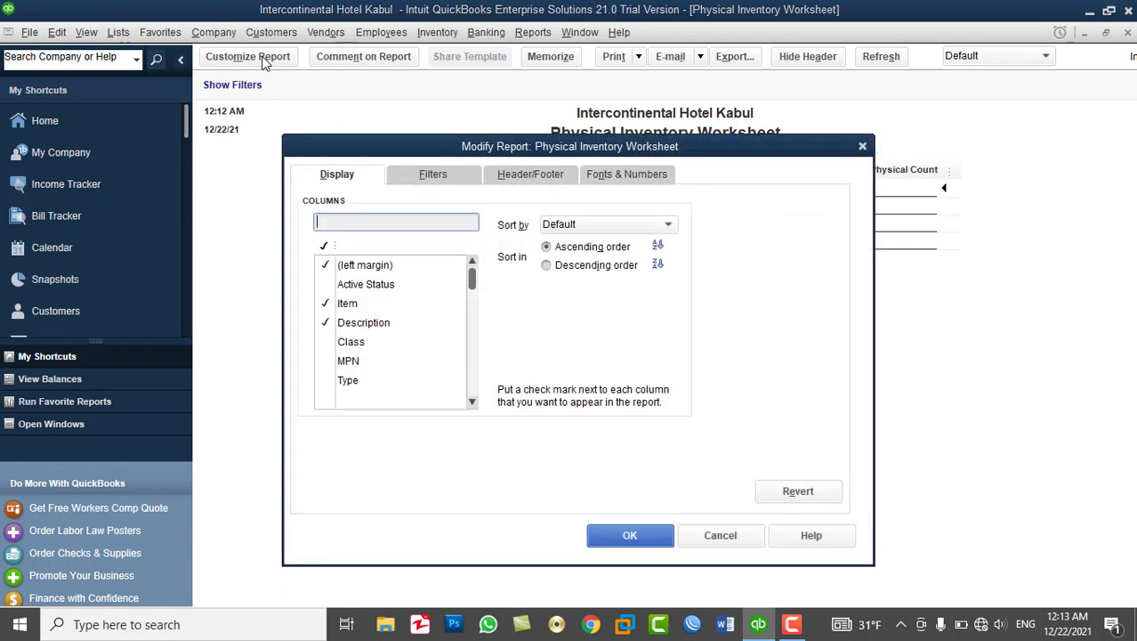
left_click(472, 402)
left_click(473, 402)
left_click(473, 402)
left_click(473, 402)
left_click(472, 402)
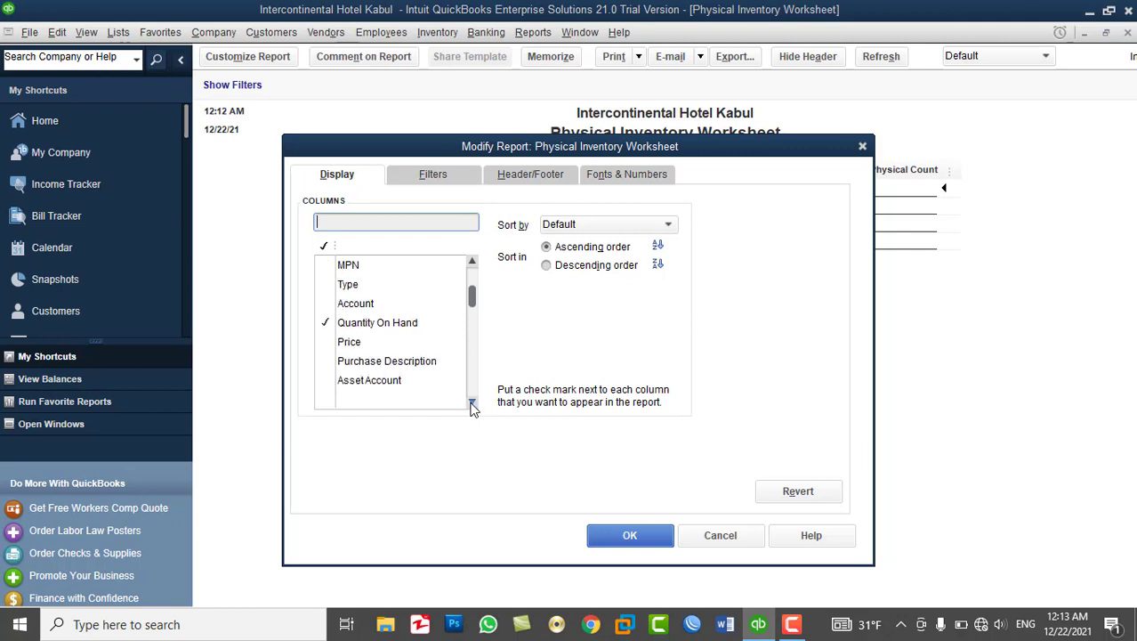
left_click(473, 402)
left_click(473, 402)
left_click(472, 402)
left_click(472, 402)
left_click(472, 402)
left_click(473, 403)
left_click(473, 402)
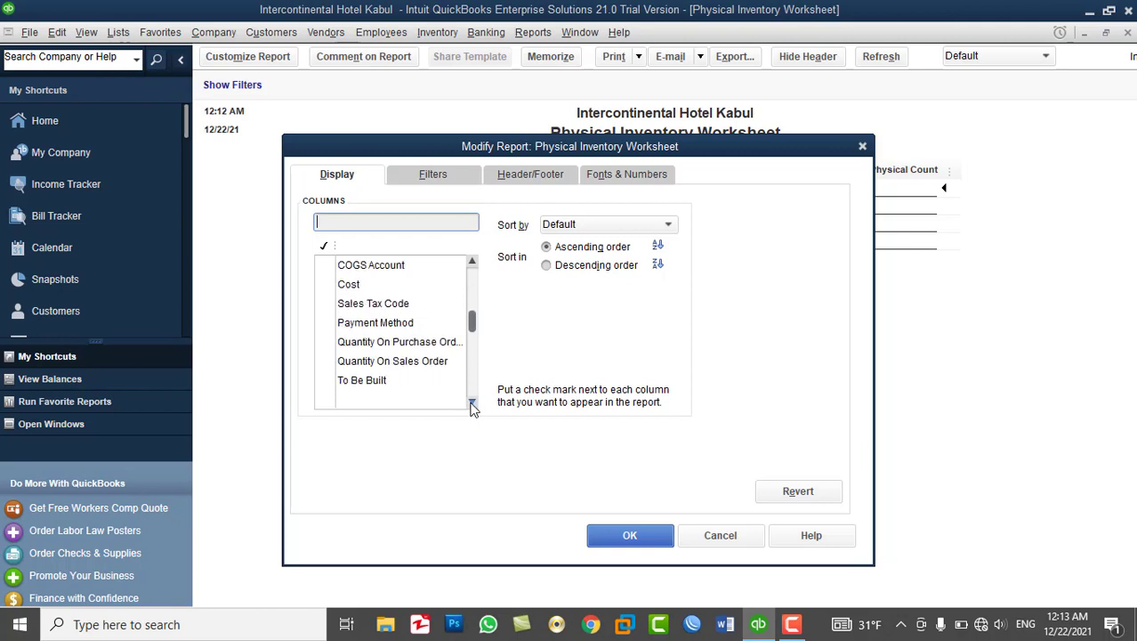
left_click(472, 402)
left_click(473, 402)
left_click(473, 402)
left_click(473, 402)
left_click(472, 402)
left_click(472, 402)
left_click(473, 402)
left_click(473, 402)
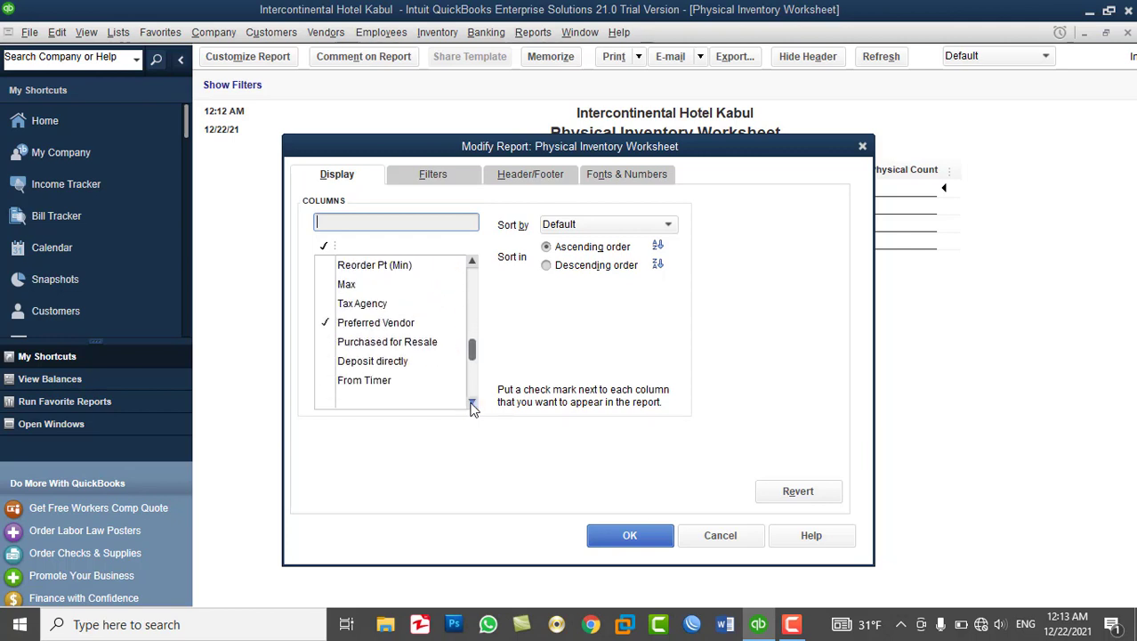
left_click(472, 402)
left_click(472, 402)
left_click(472, 402)
left_click(472, 402)
left_click(472, 402)
left_click(472, 402)
left_click(473, 402)
left_click(472, 403)
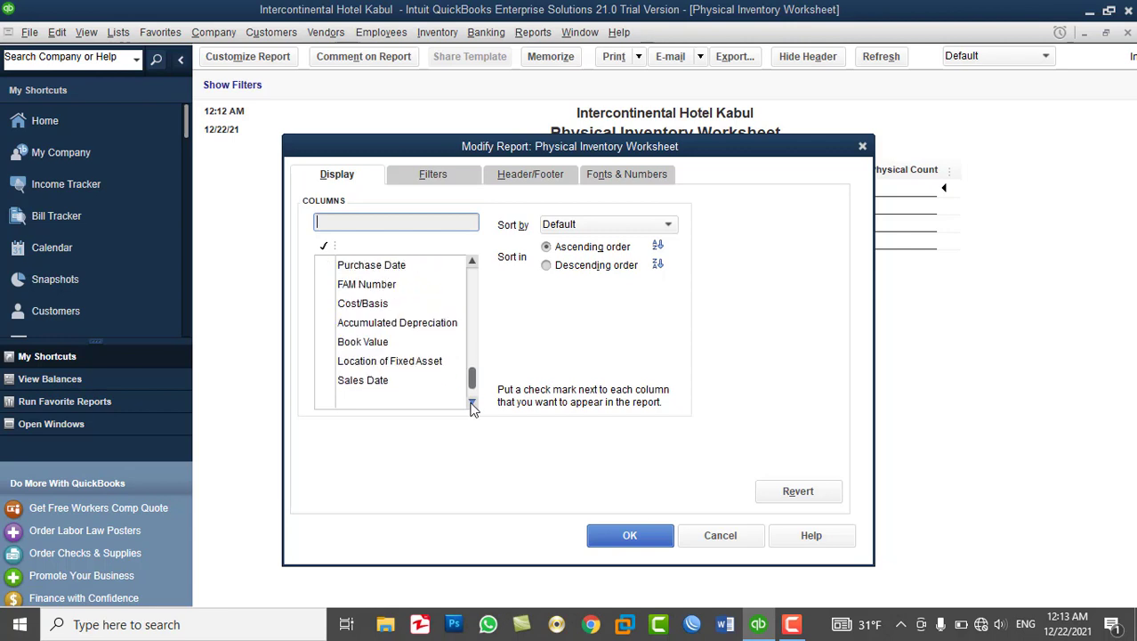
left_click(472, 402)
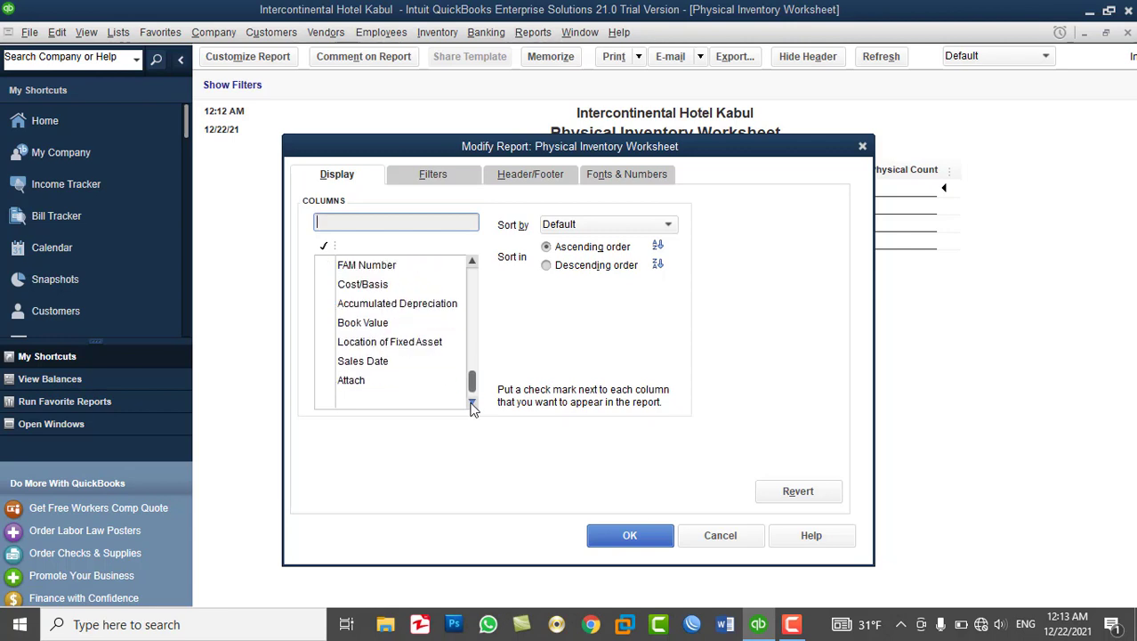
left_click(472, 402)
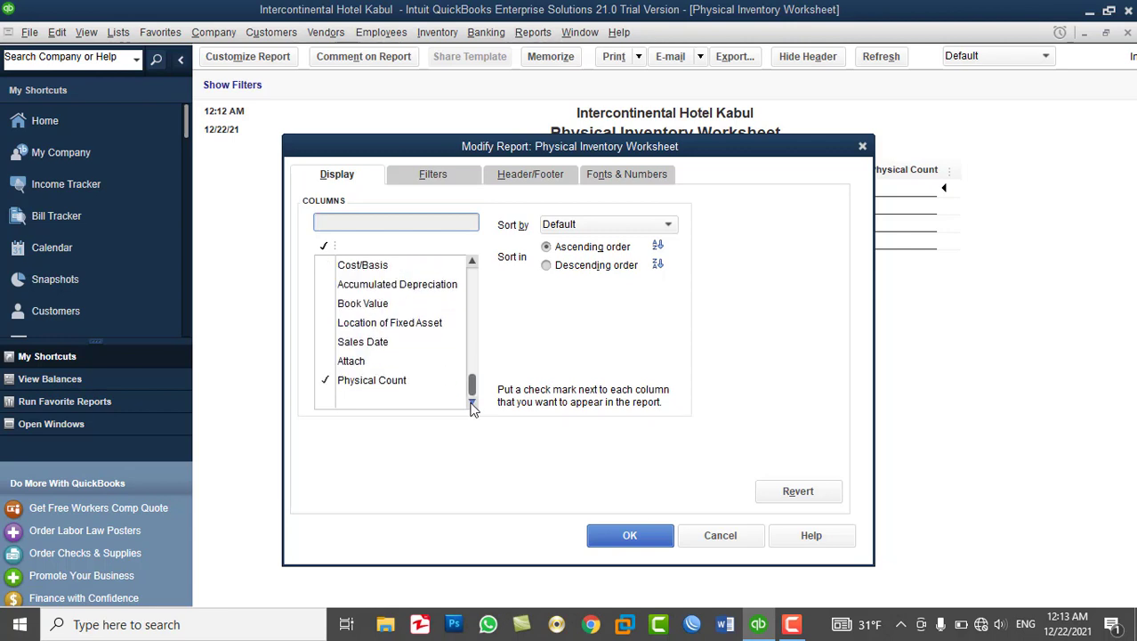
left_click(473, 265)
left_click(473, 264)
left_click(472, 264)
left_click(473, 264)
left_click(472, 264)
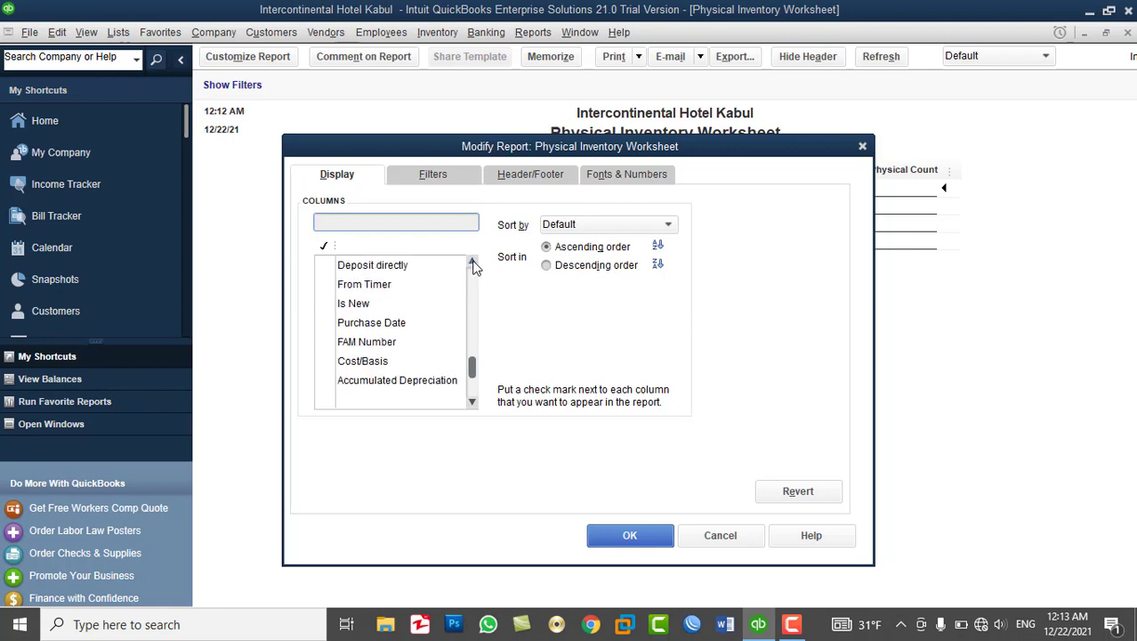
left_click(473, 264)
left_click(473, 264)
left_click(472, 264)
left_click(472, 264)
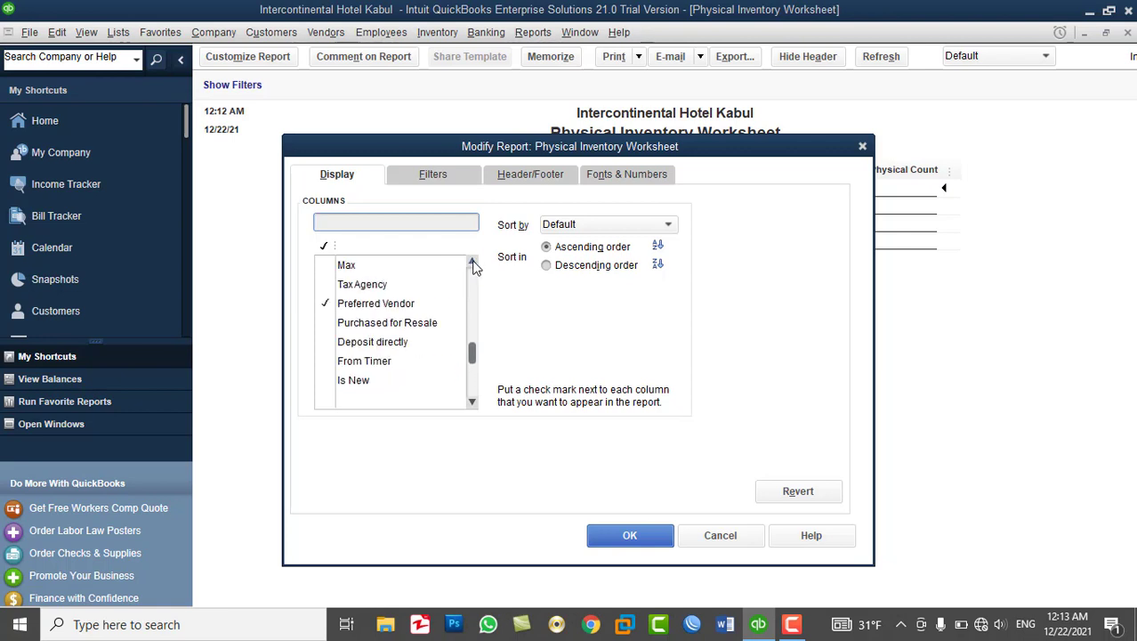
left_click(473, 264)
left_click(472, 264)
left_click(472, 265)
left_click(472, 264)
left_click(472, 265)
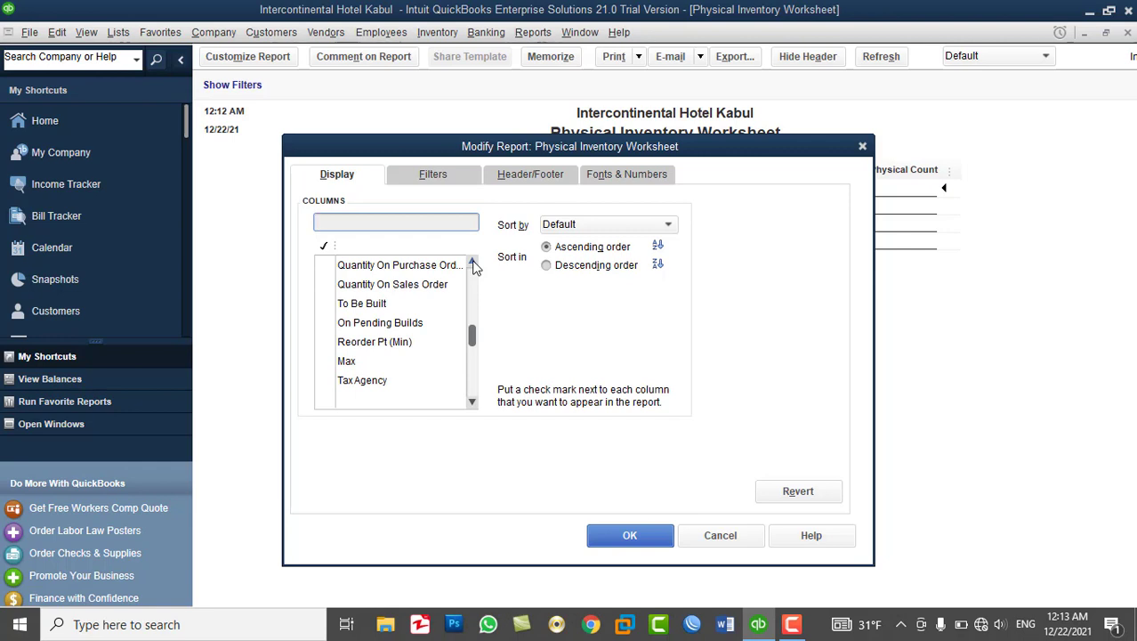
left_click(472, 264)
left_click(473, 264)
left_click(472, 264)
left_click(472, 265)
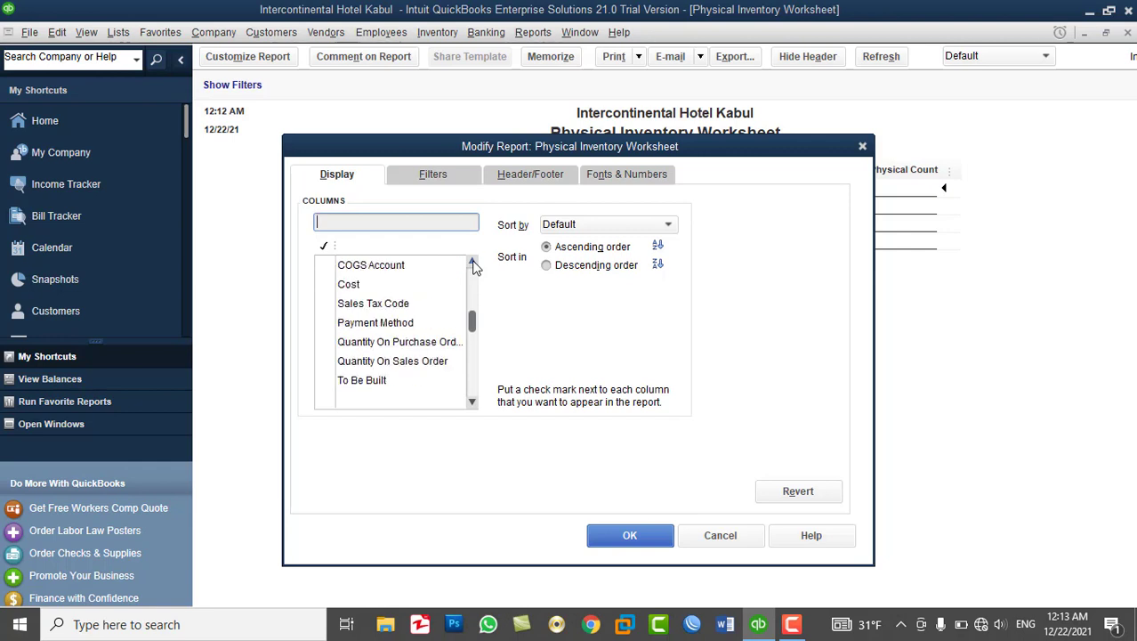
left_click(472, 264)
left_click(472, 264)
left_click(472, 264)
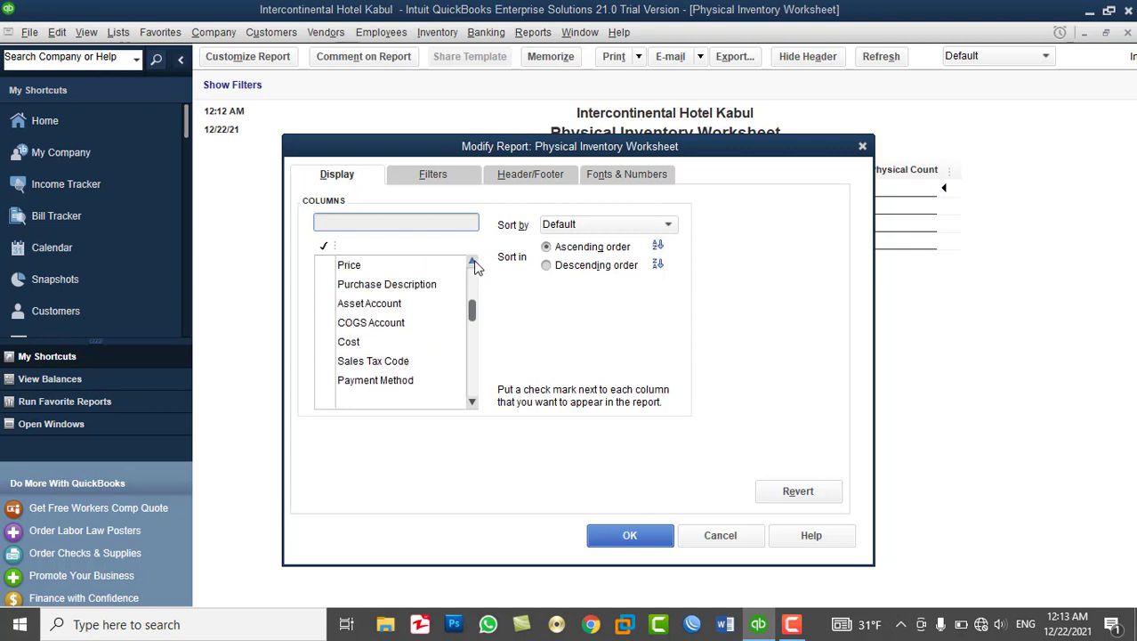
left_click(473, 264)
left_click(472, 265)
left_click(473, 264)
left_click(473, 264)
left_click(473, 265)
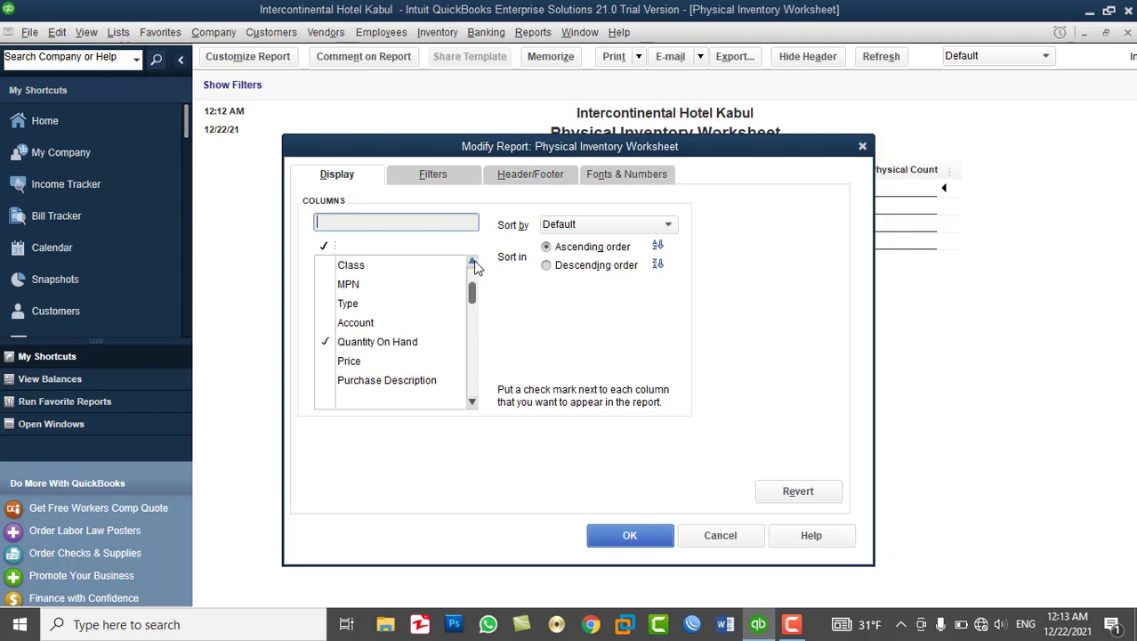
left_click(472, 264)
left_click(473, 264)
left_click(472, 264)
left_click(472, 264)
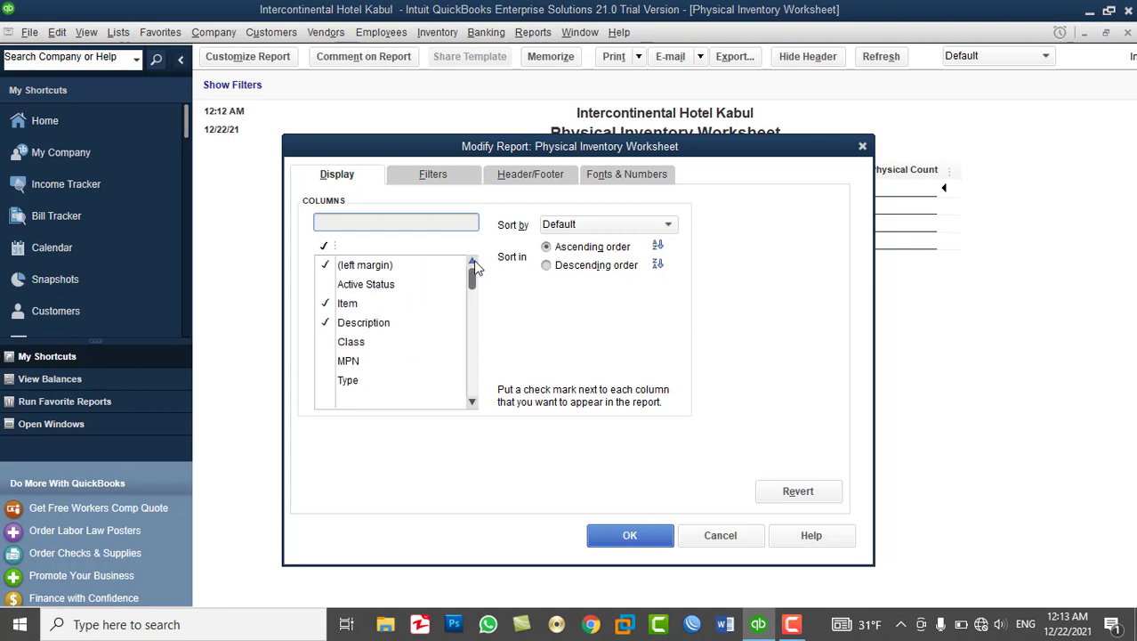
left_click(746, 536)
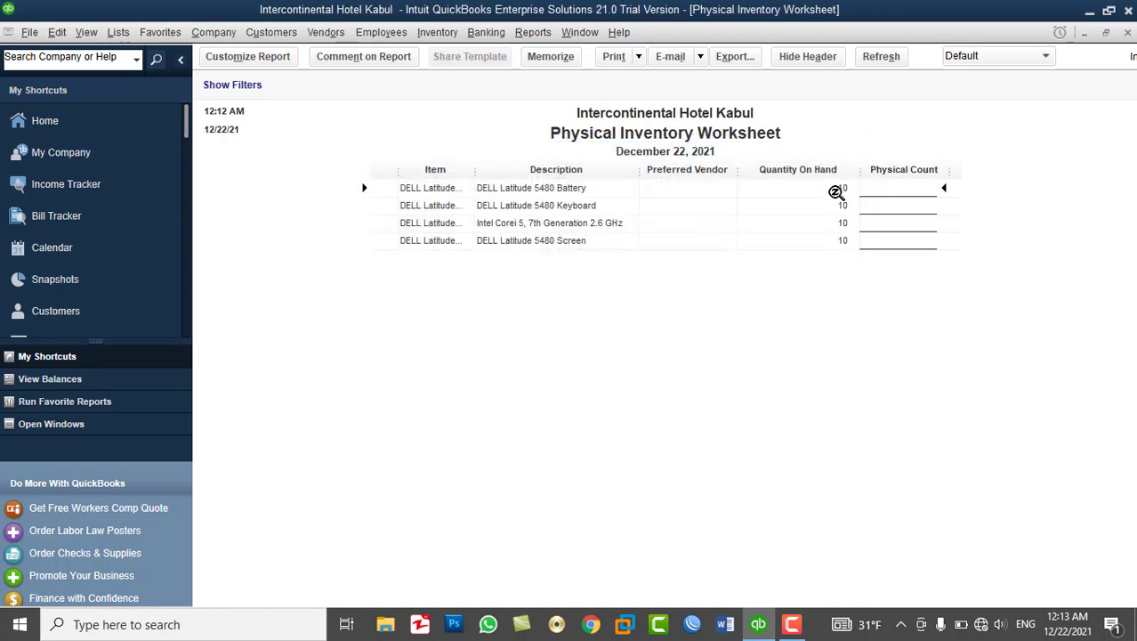
left_click(1128, 34)
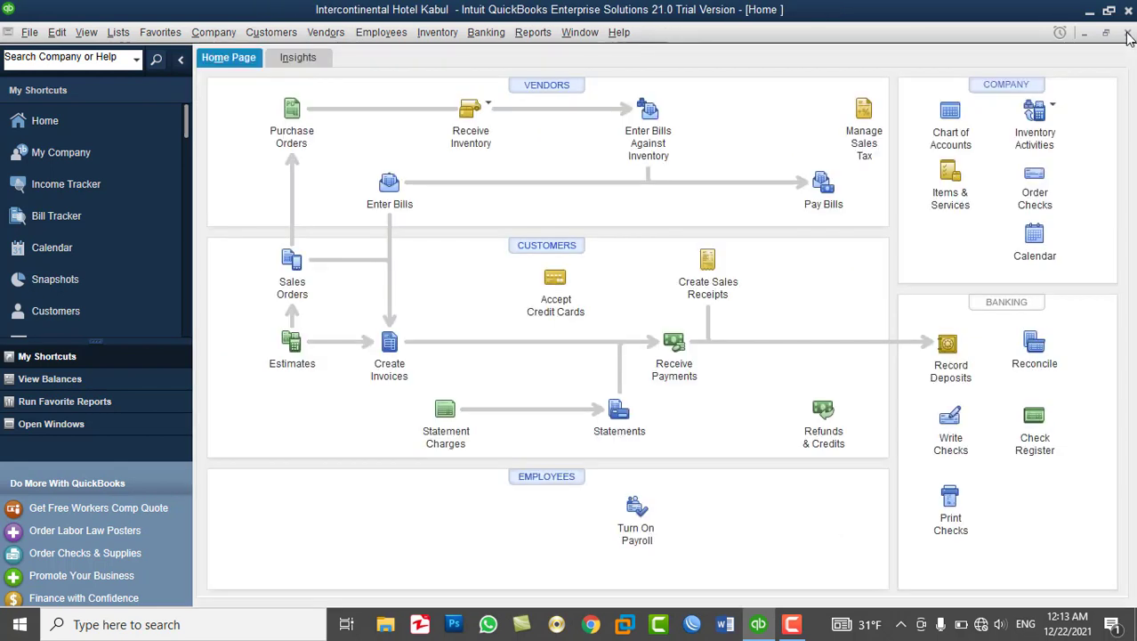
Review the branches in the Inventory Site List and close the list.
left_click(436, 33)
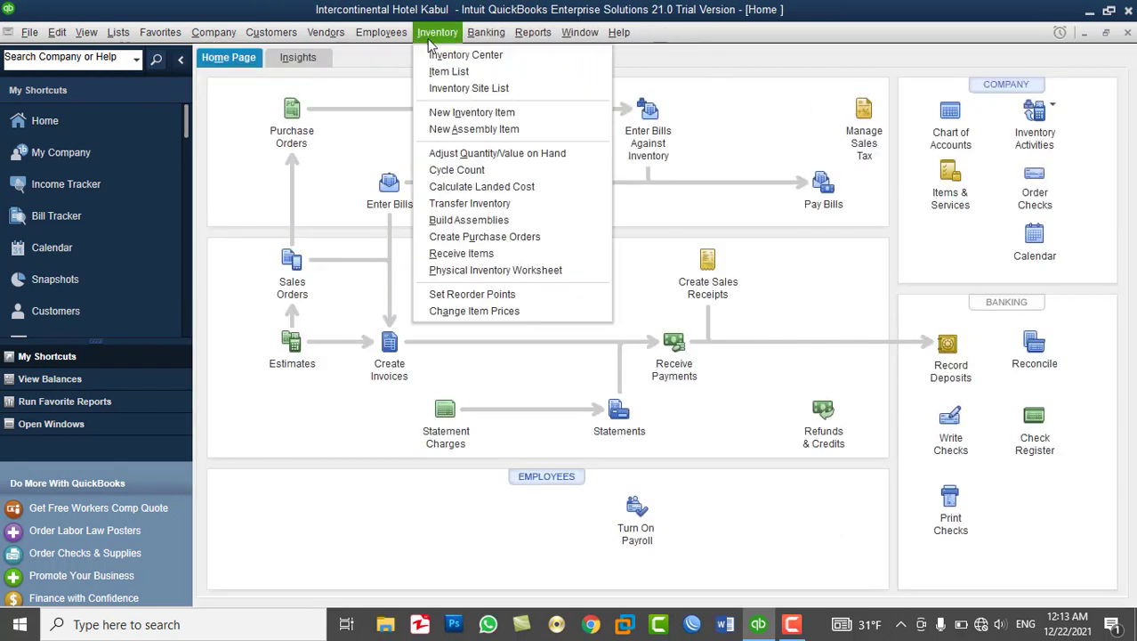
left_click(472, 88)
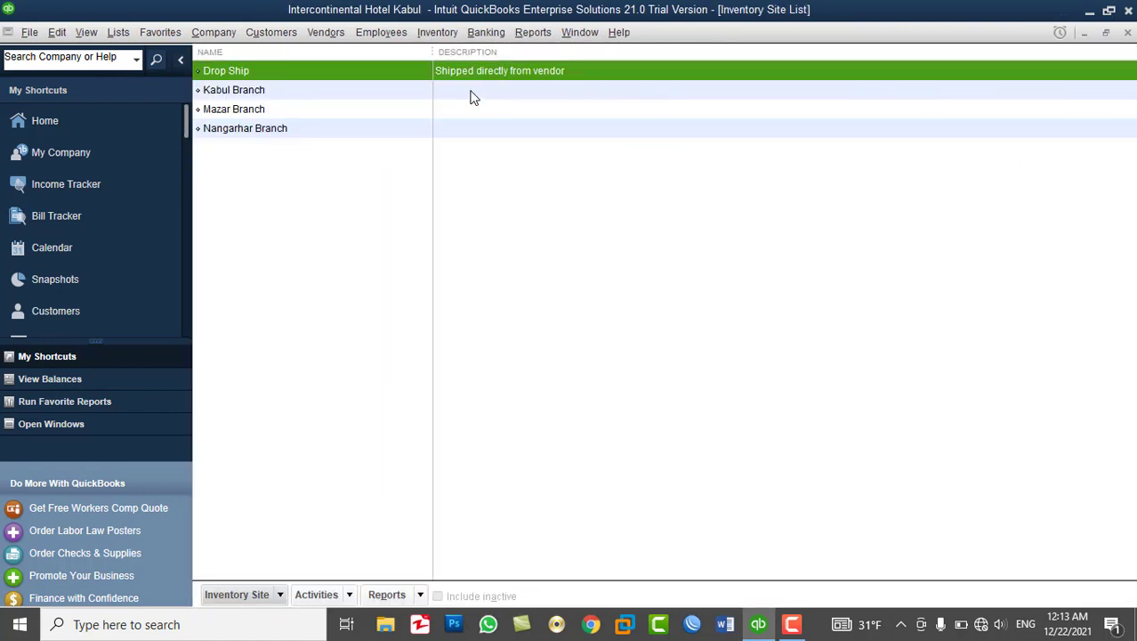
left_click(1127, 32)
Start a new inventory transfer dated 12/22/2021, keeping 1 as its reference number.
left_click(425, 34)
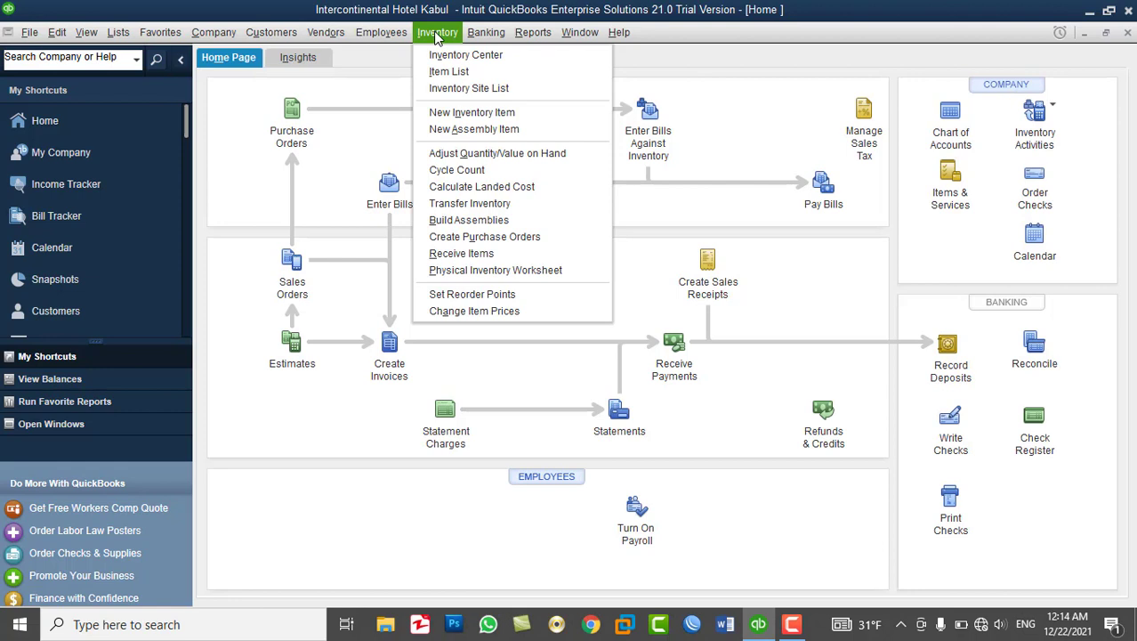
left_click(460, 205)
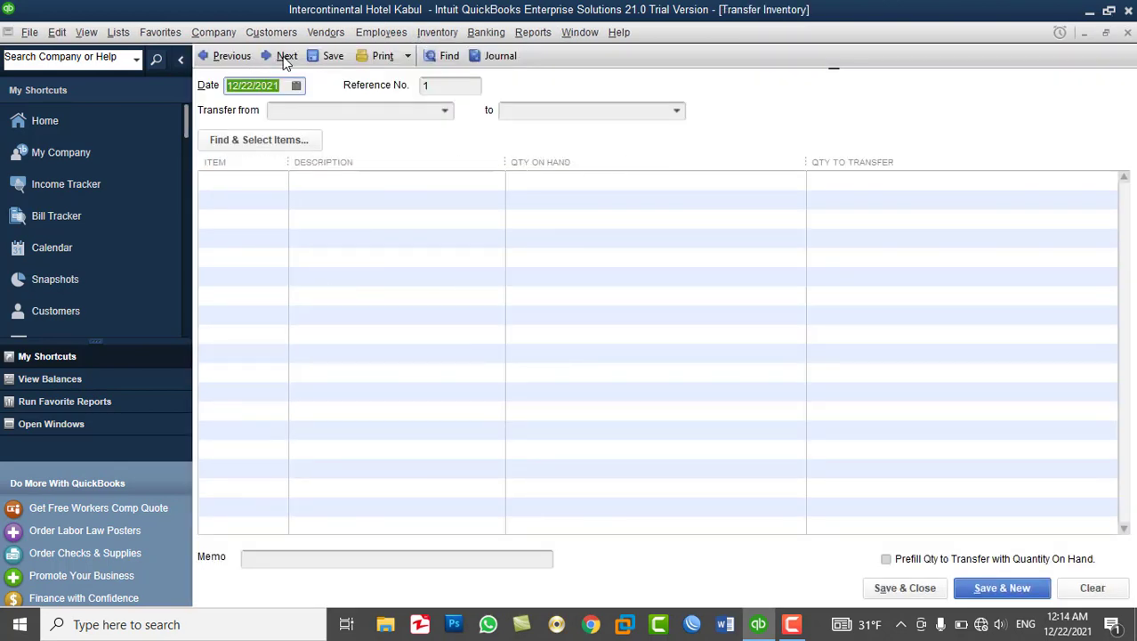
left_click(296, 85)
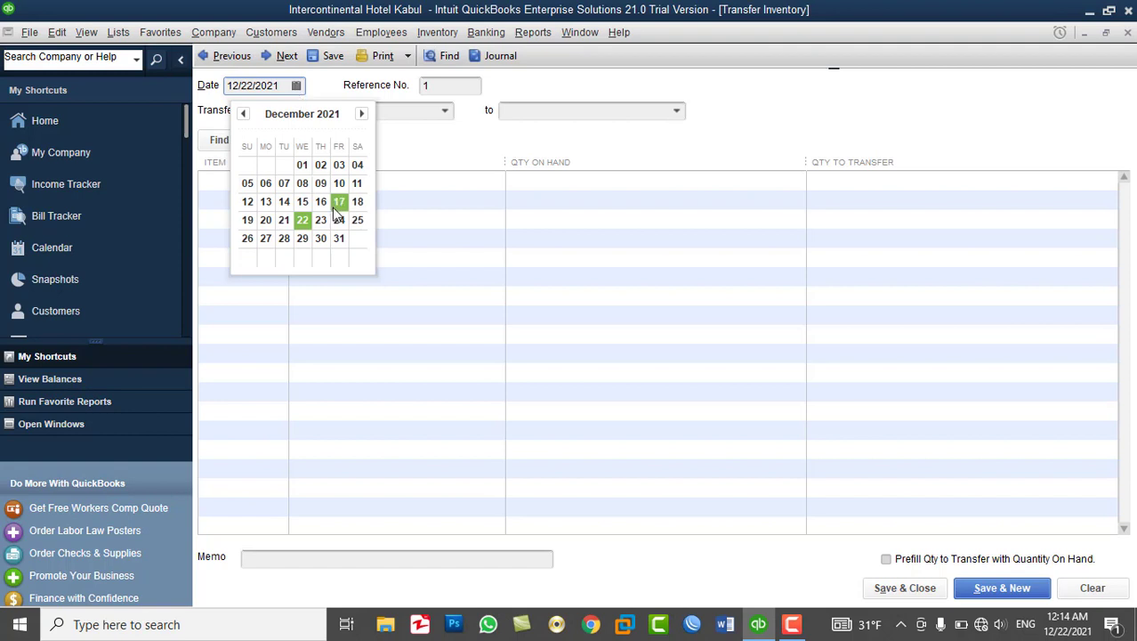
left_click(303, 220)
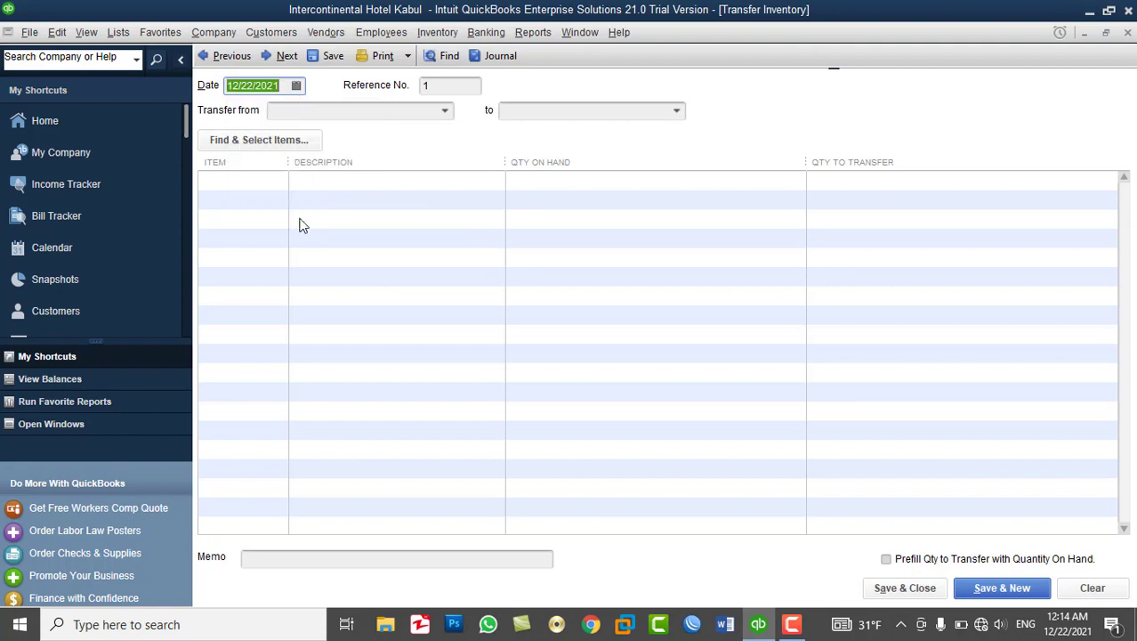
left_click(458, 84)
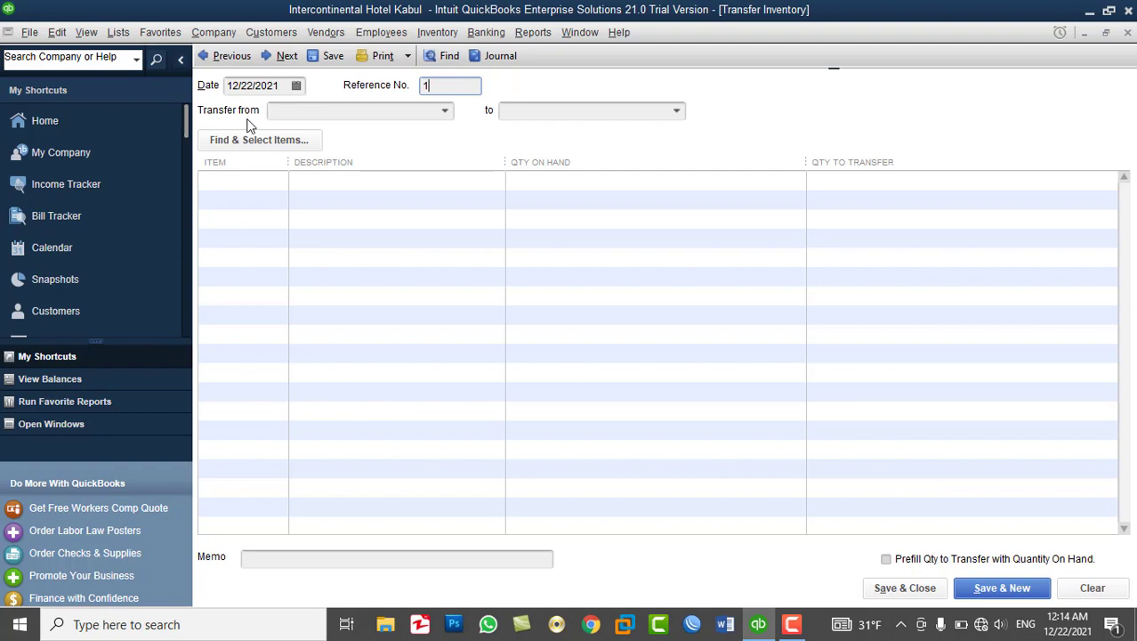
Set the transfer to move stock from Kabul Branch to Mazar Branch.
left_click(445, 111)
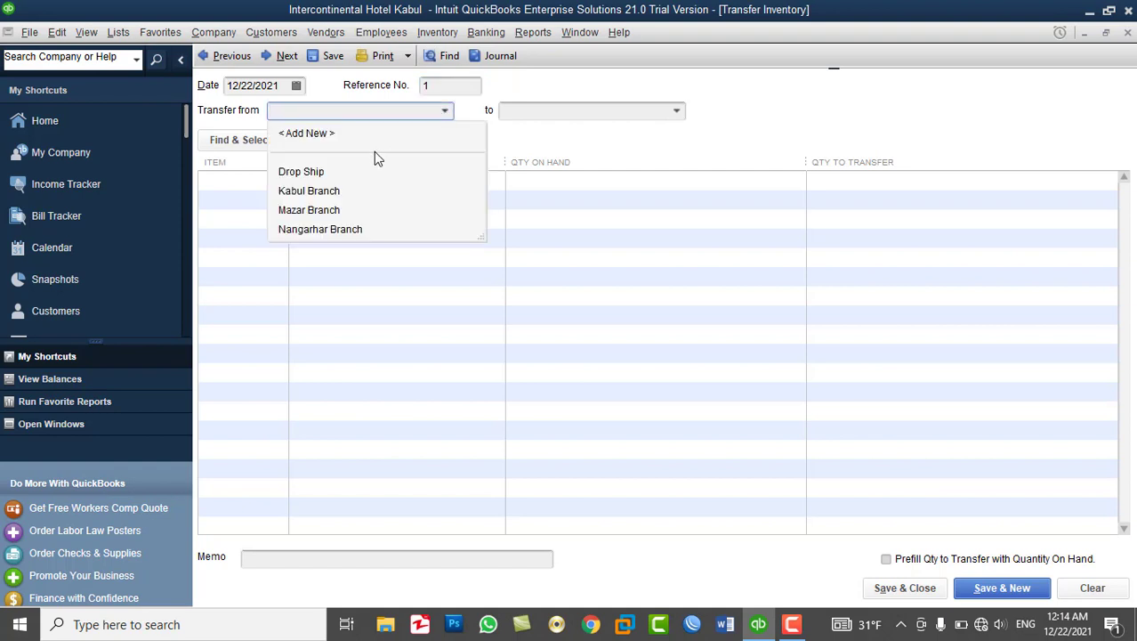
left_click(326, 193)
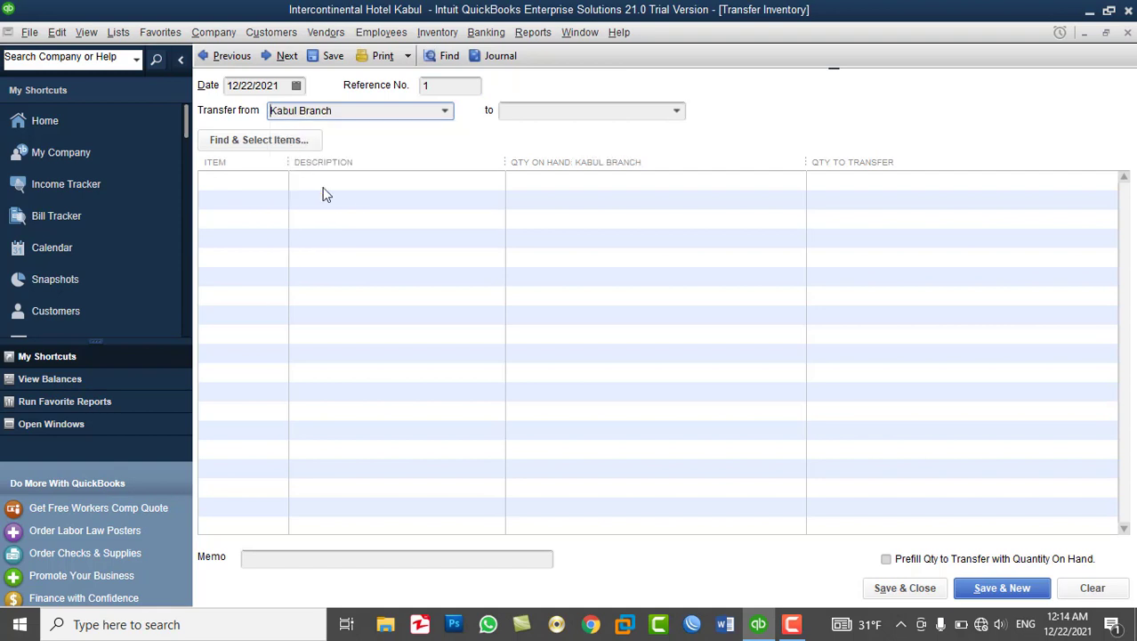
left_click(676, 114)
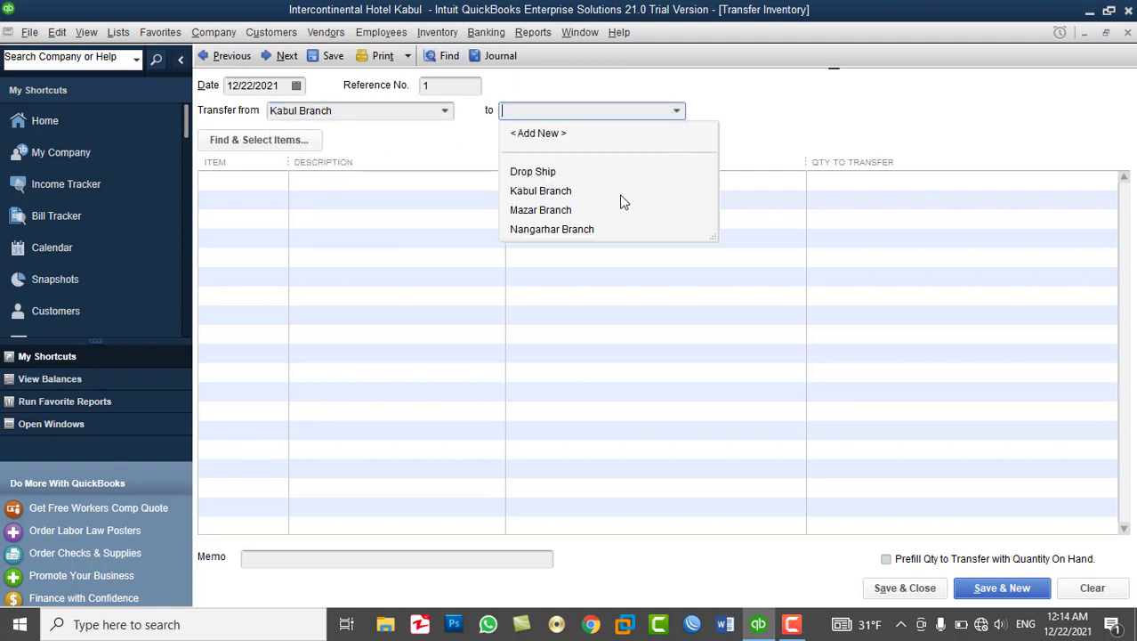
left_click(573, 212)
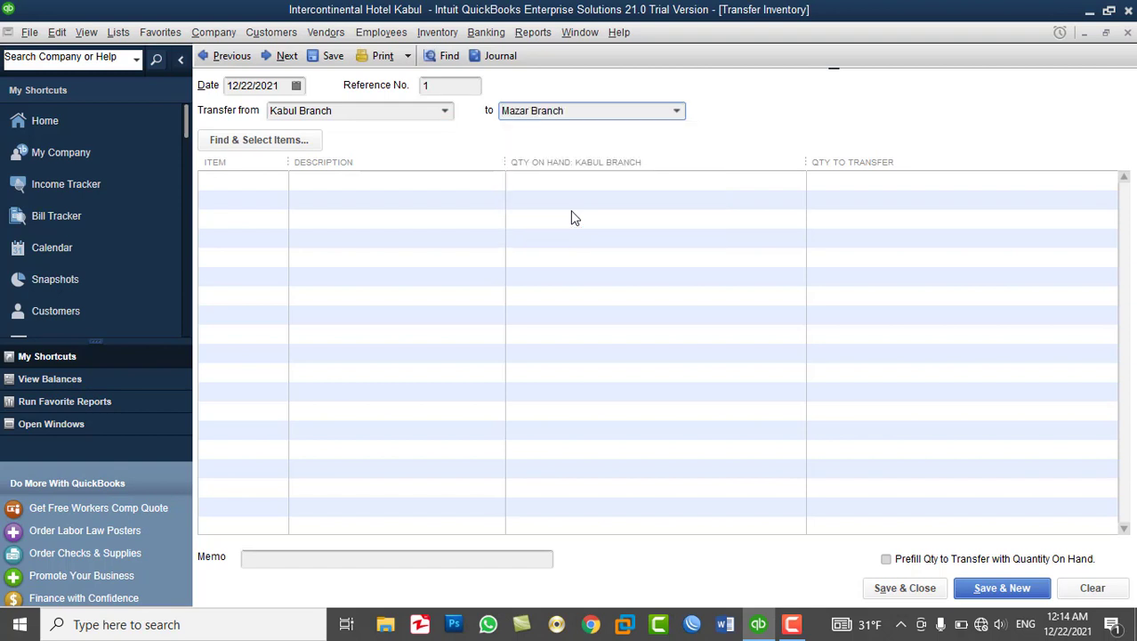
Add the DELL Latitude 5480 Battery, Keyboard, Laptop and Screen items to the transfer.
left_click(247, 144)
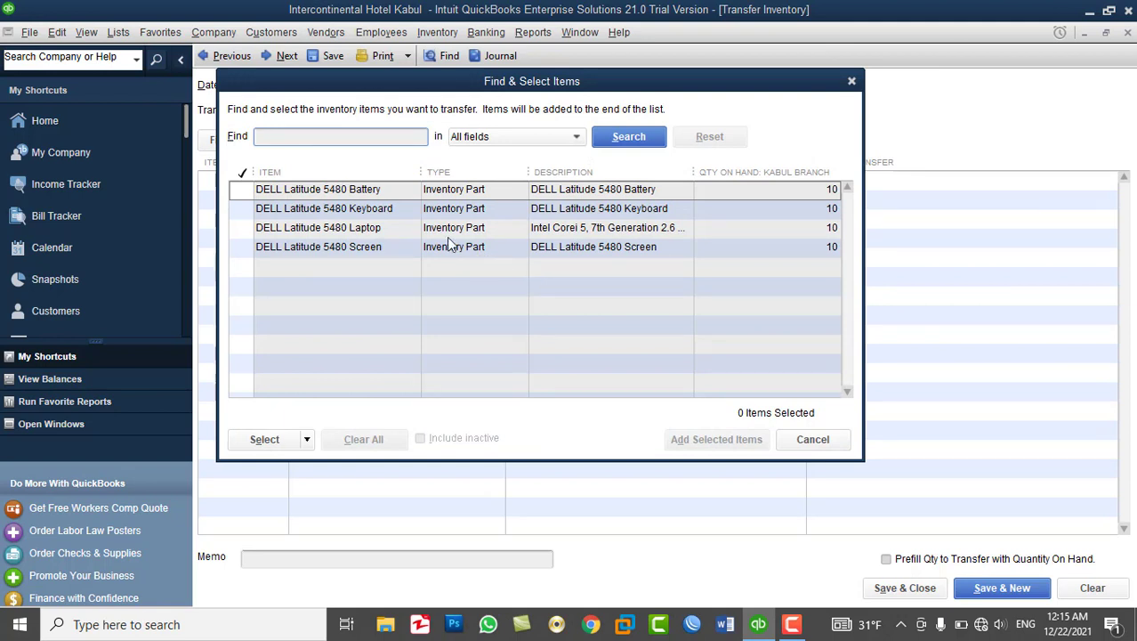
left_click(241, 190)
left_click(241, 209)
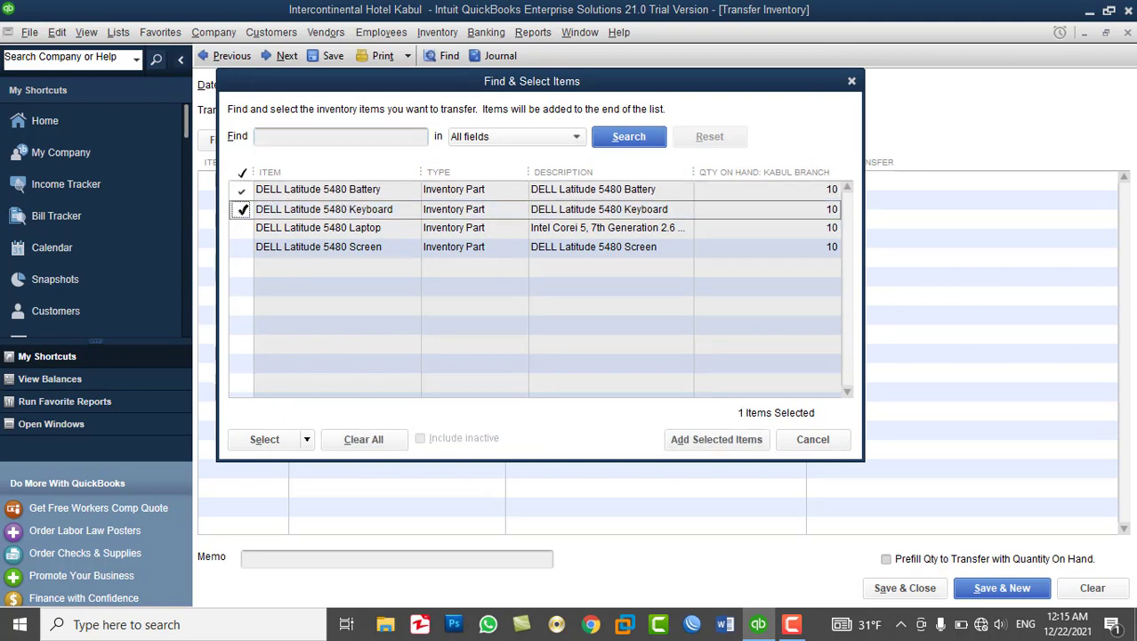
left_click(241, 228)
left_click(241, 247)
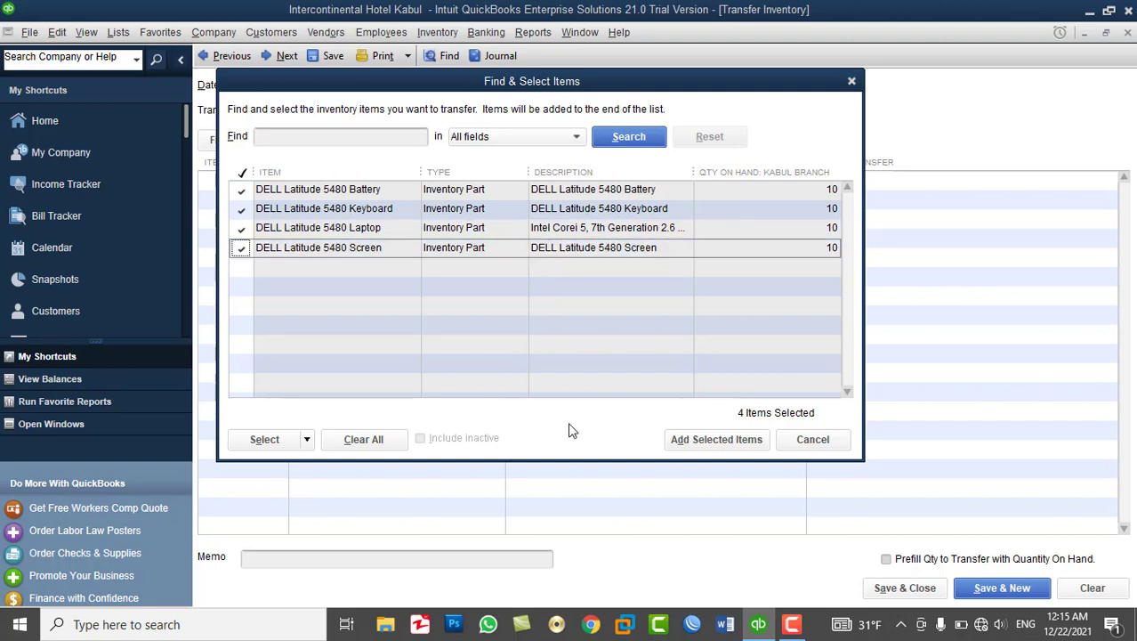
left_click(698, 440)
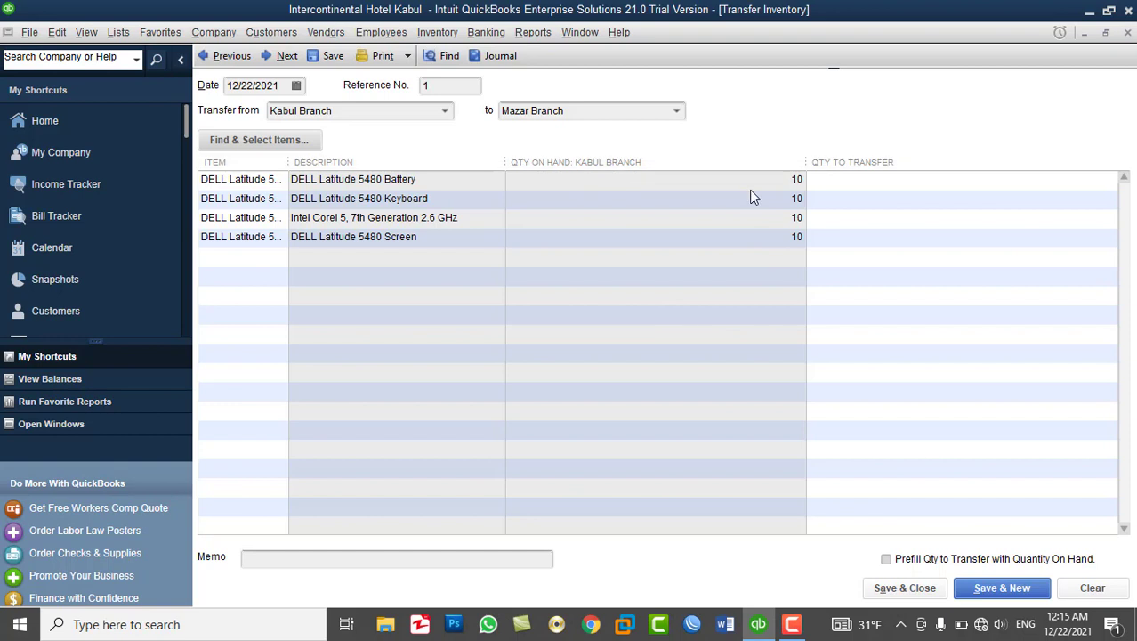
Enter a quantity to transfer of 2 for each of the four DELL Latitude 5480 items.
left_click(841, 182)
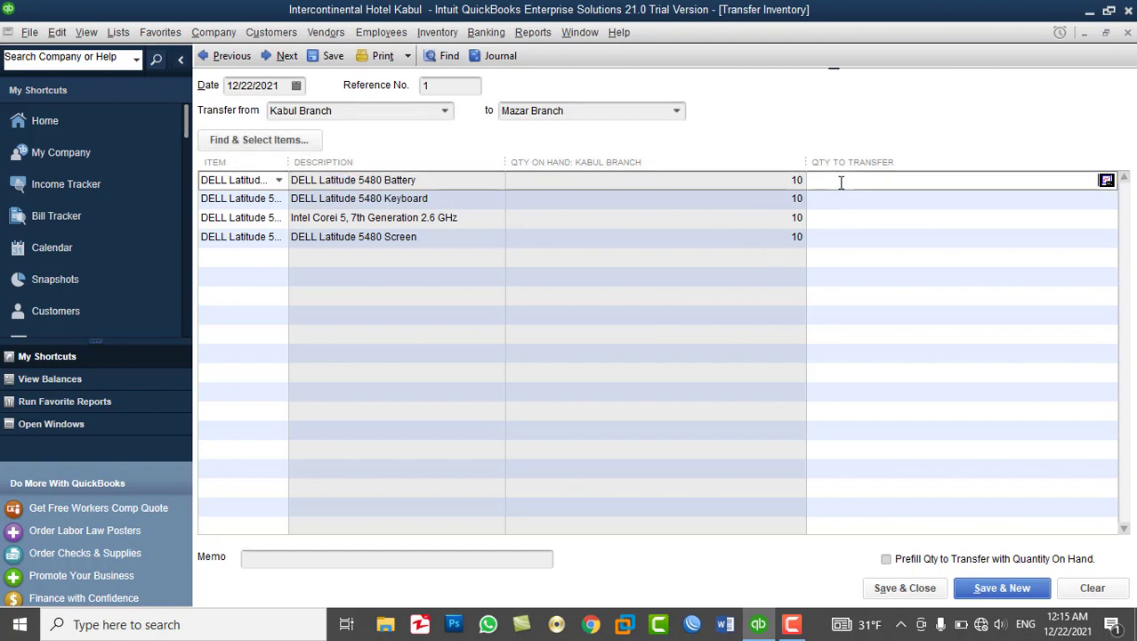
type("2")
key("Tab")
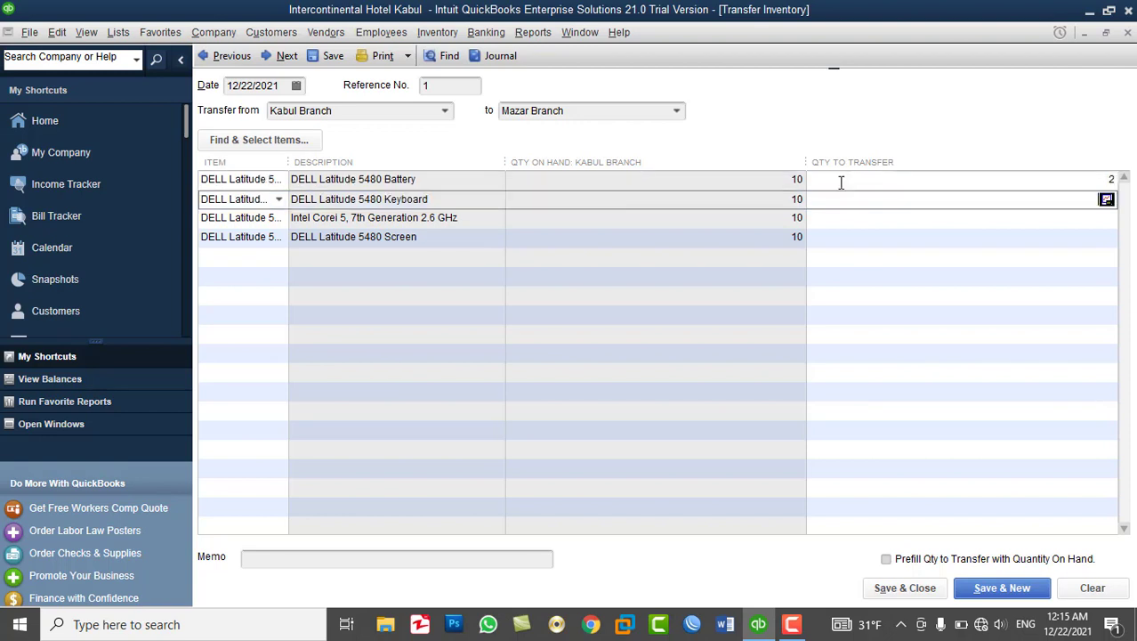
key("Tab")
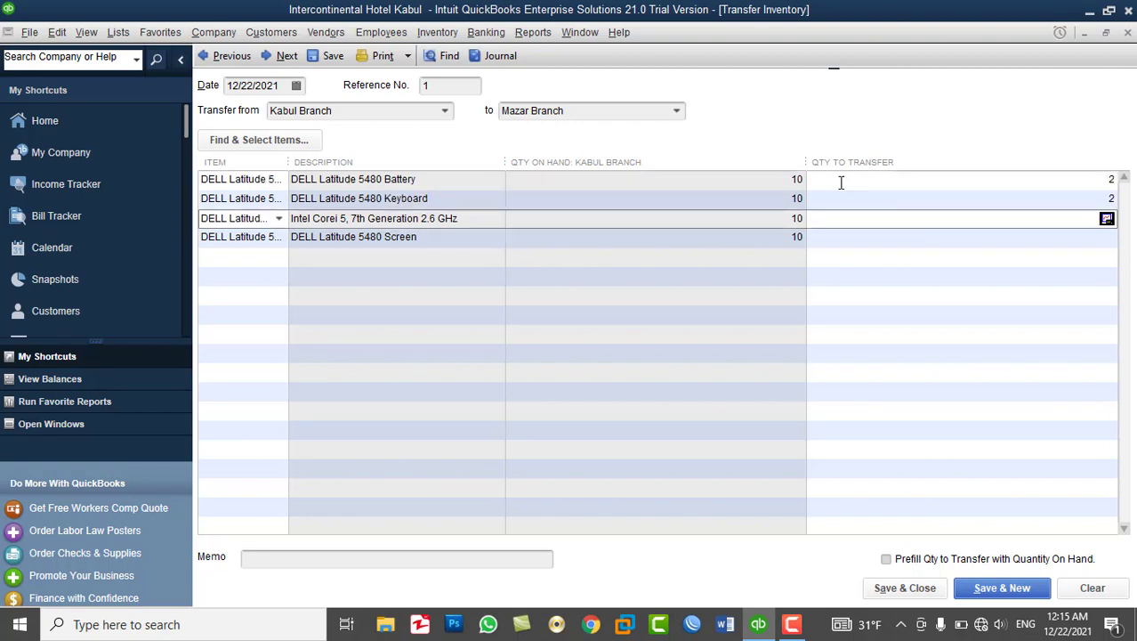
key("Tab")
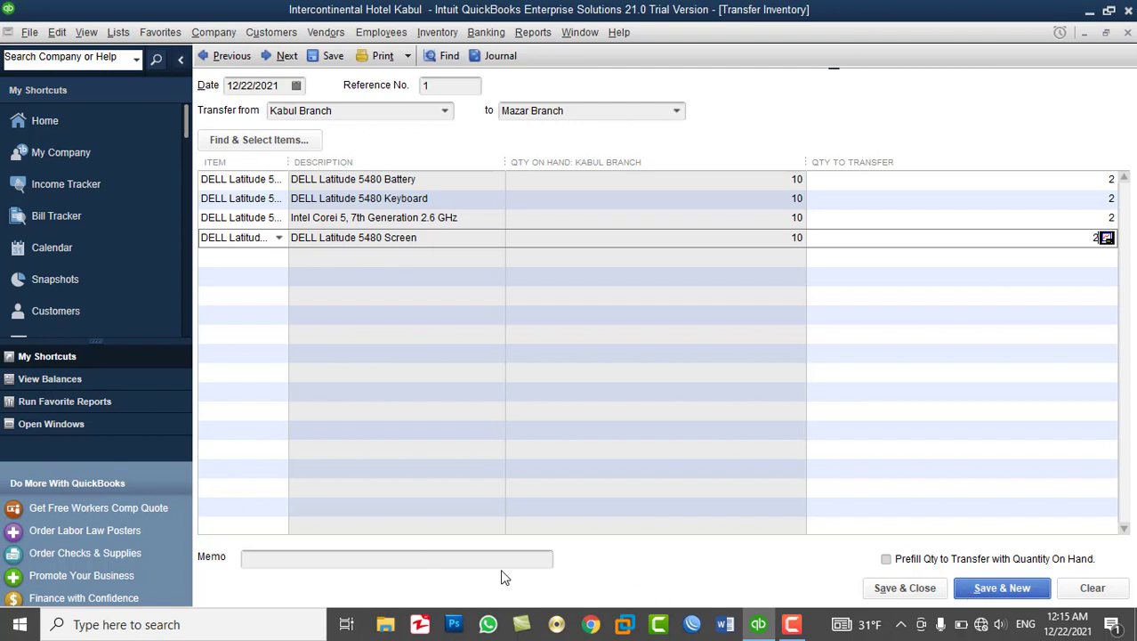
Save the Mazar Branch transfer and set up a new one moving stock from Kabul Branch to Nangarhar Branch.
left_click(977, 591)
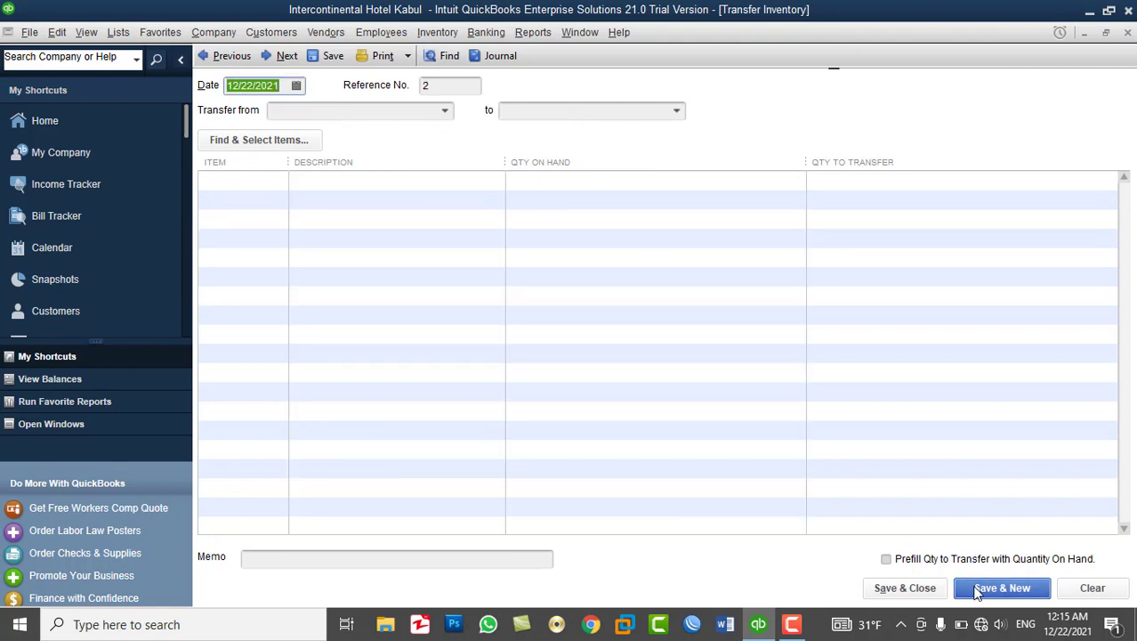
left_click(447, 112)
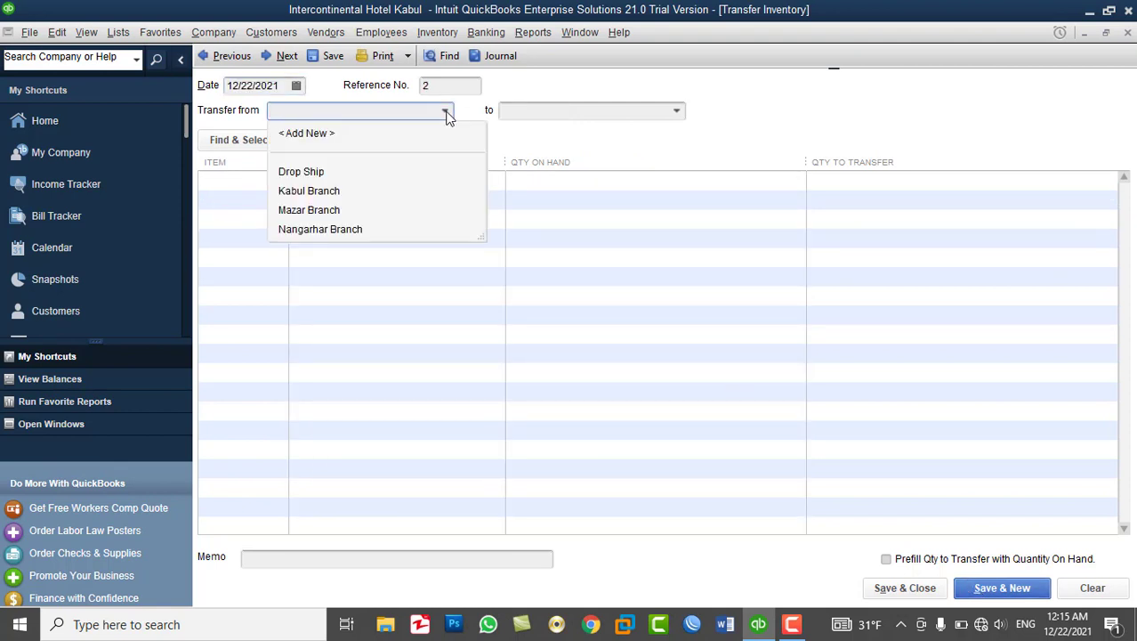
left_click(345, 191)
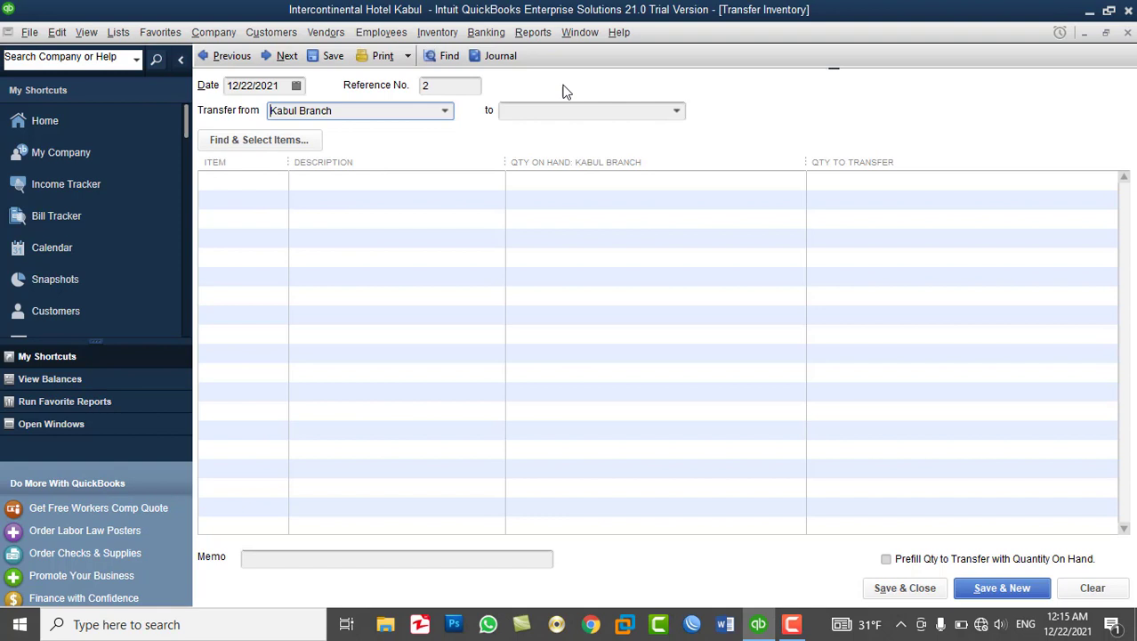
left_click(678, 110)
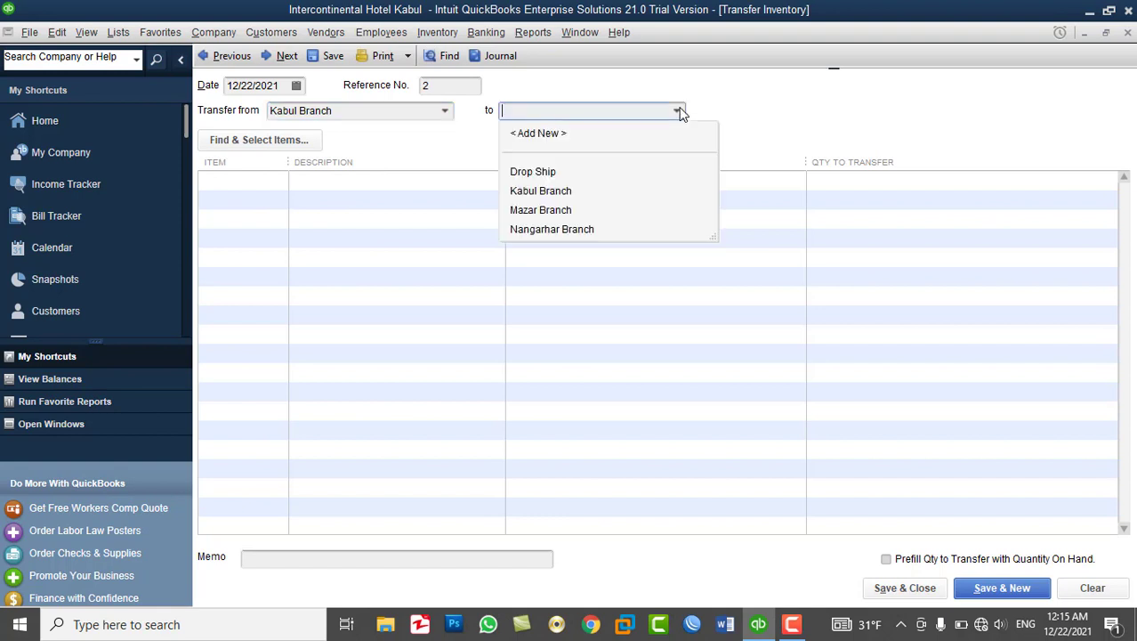
left_click(545, 233)
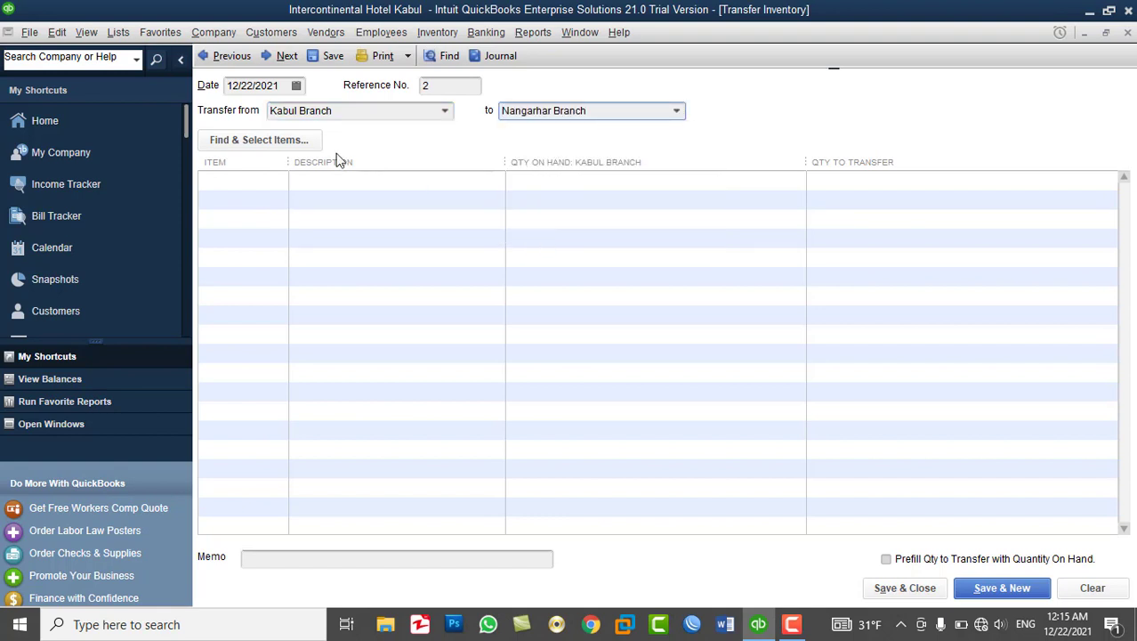
Add all four DELL Latitude 5480 items to the Nangarhar Branch transfer.
left_click(287, 141)
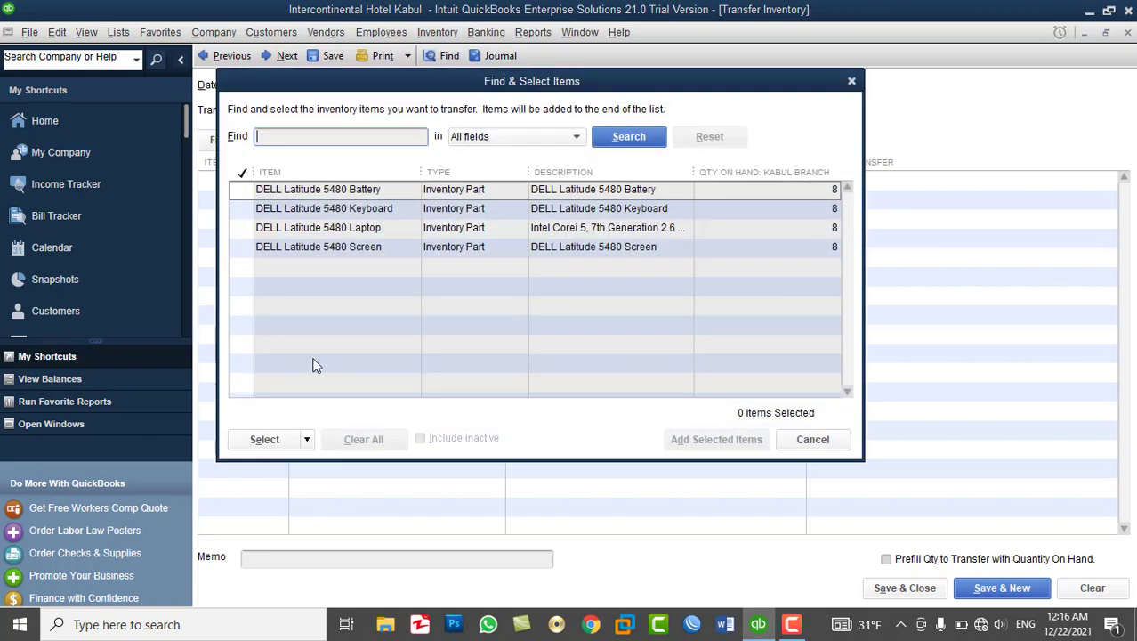
left_click(306, 438)
left_click(283, 458)
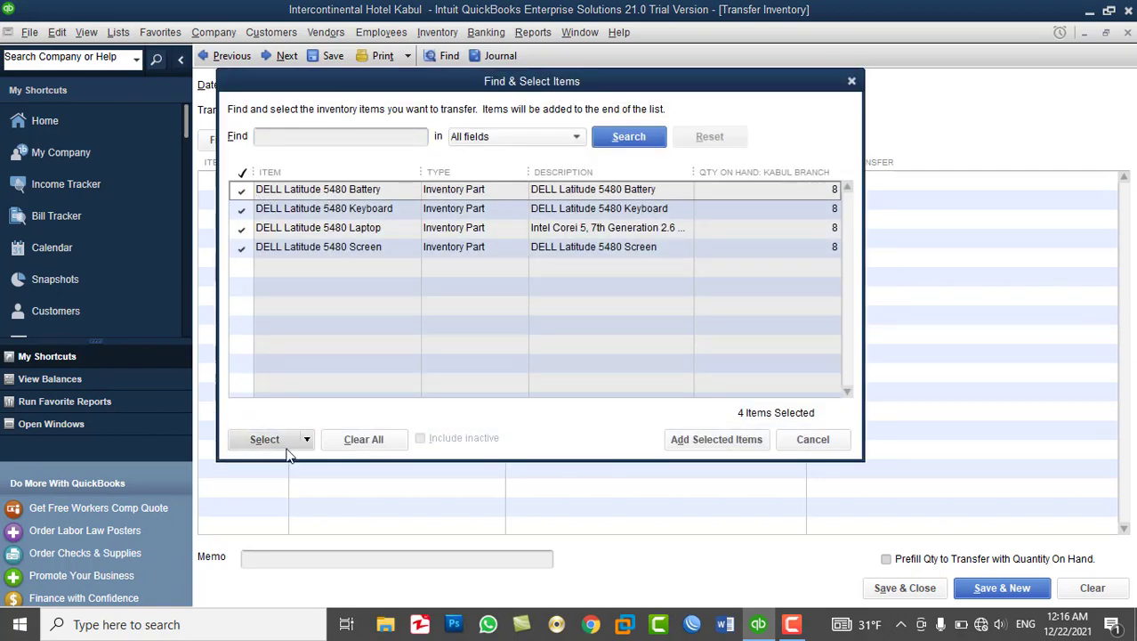
left_click(718, 439)
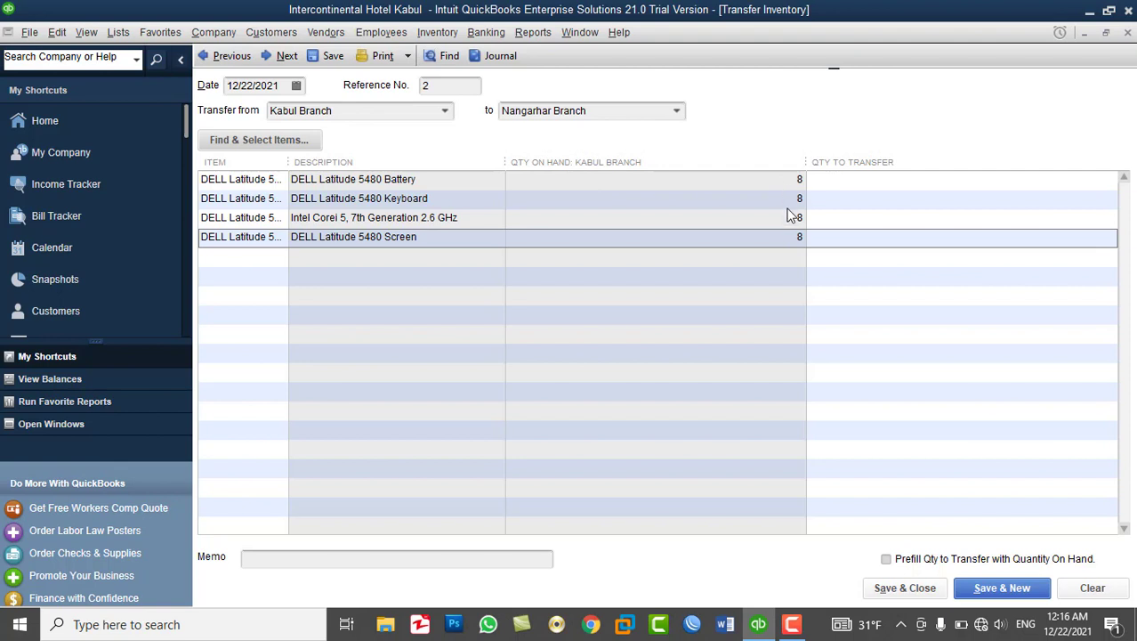
Enter a quantity to transfer of 4 for each of the four items and save the transfer.
left_click(841, 181)
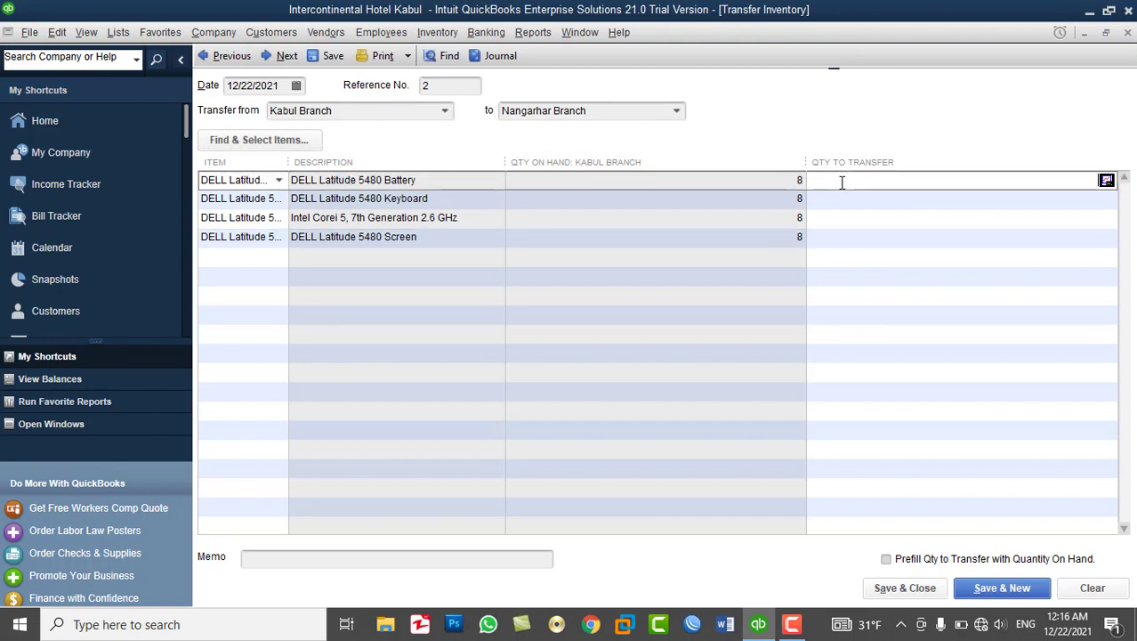
key("Down")
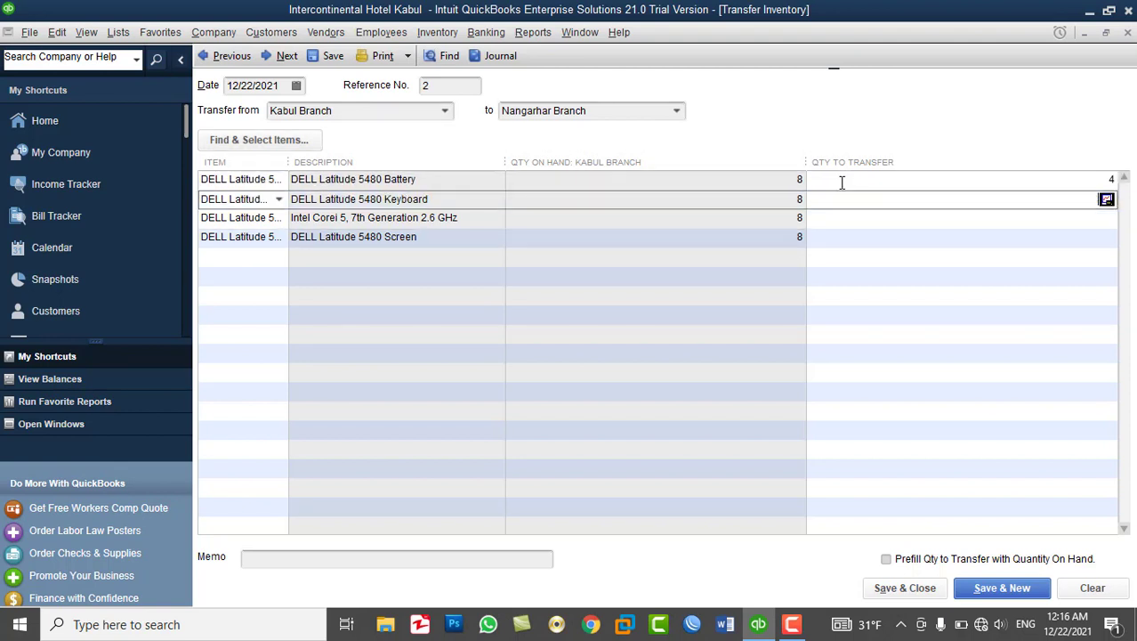
key("Down")
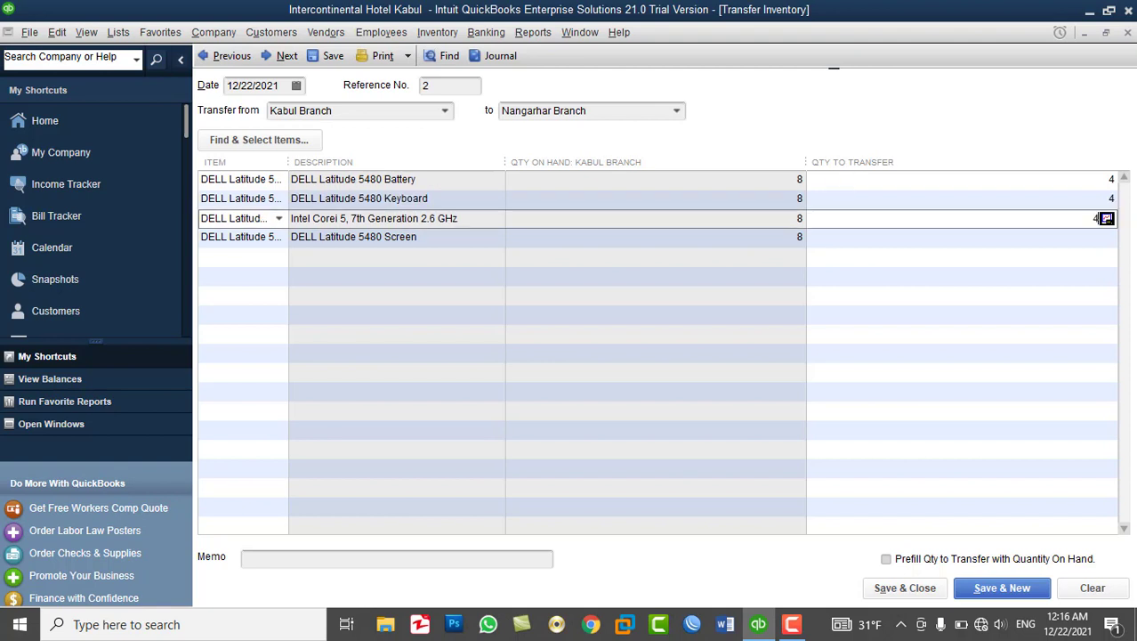
type("4")
key("Down")
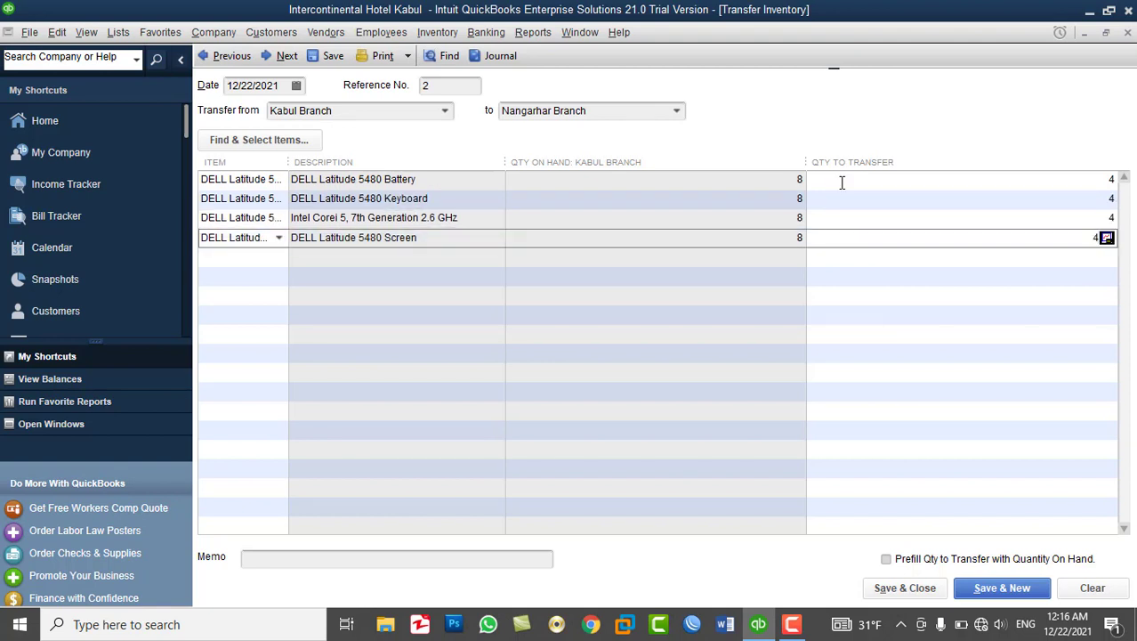
key("Down")
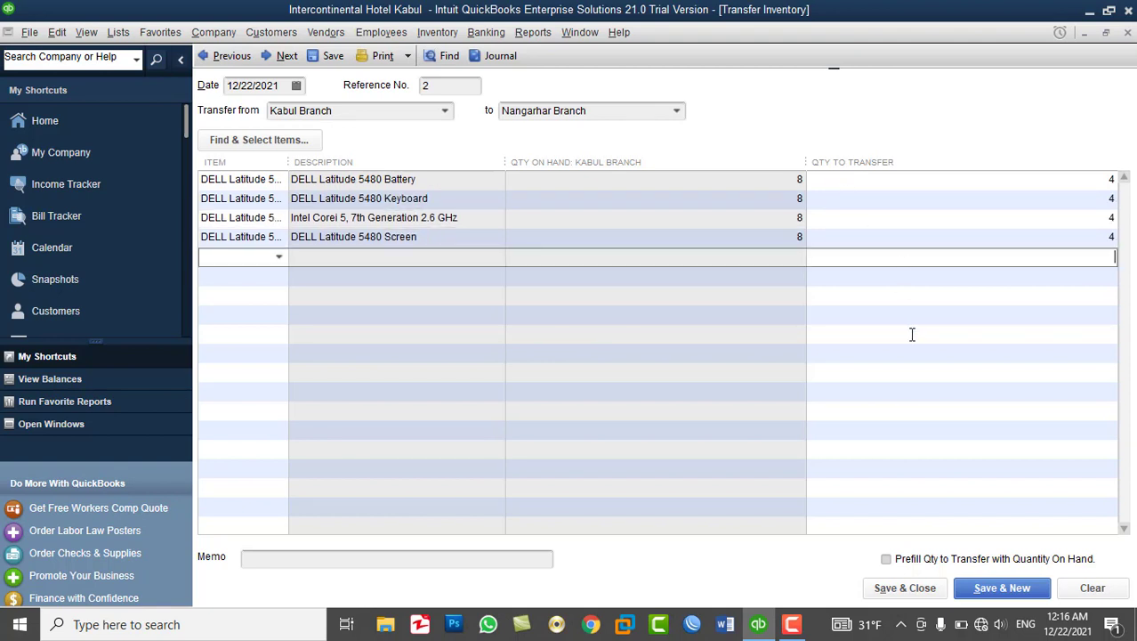
left_click(991, 583)
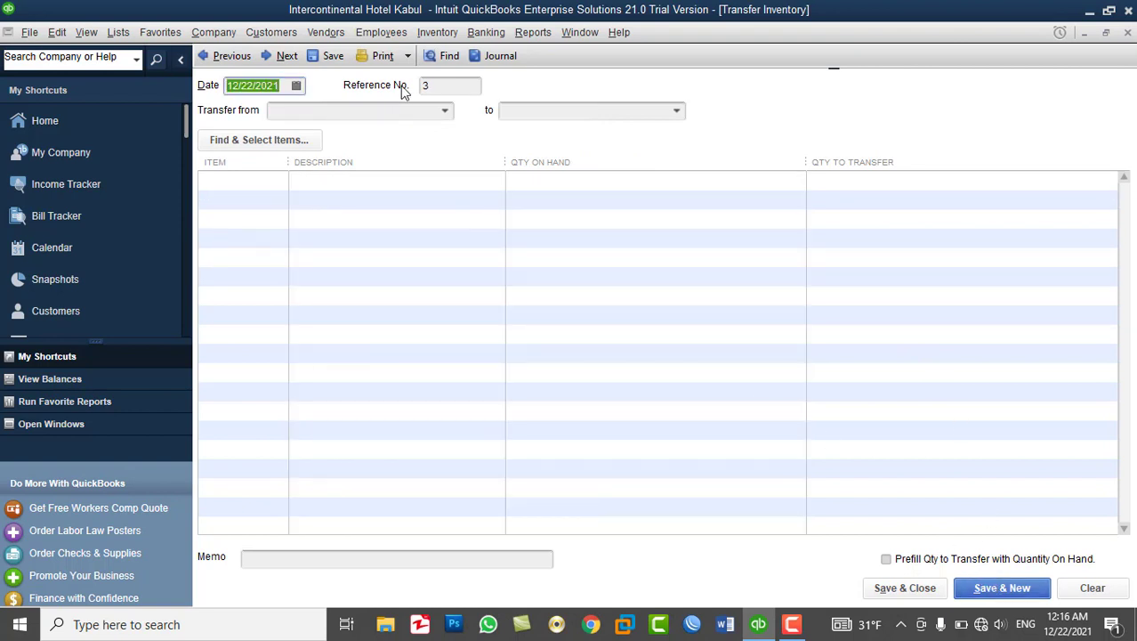
List all four DELL Latitude 5480 items in a new transfer from Kabul Branch to check their quantities on hand.
left_click(444, 110)
left_click(328, 189)
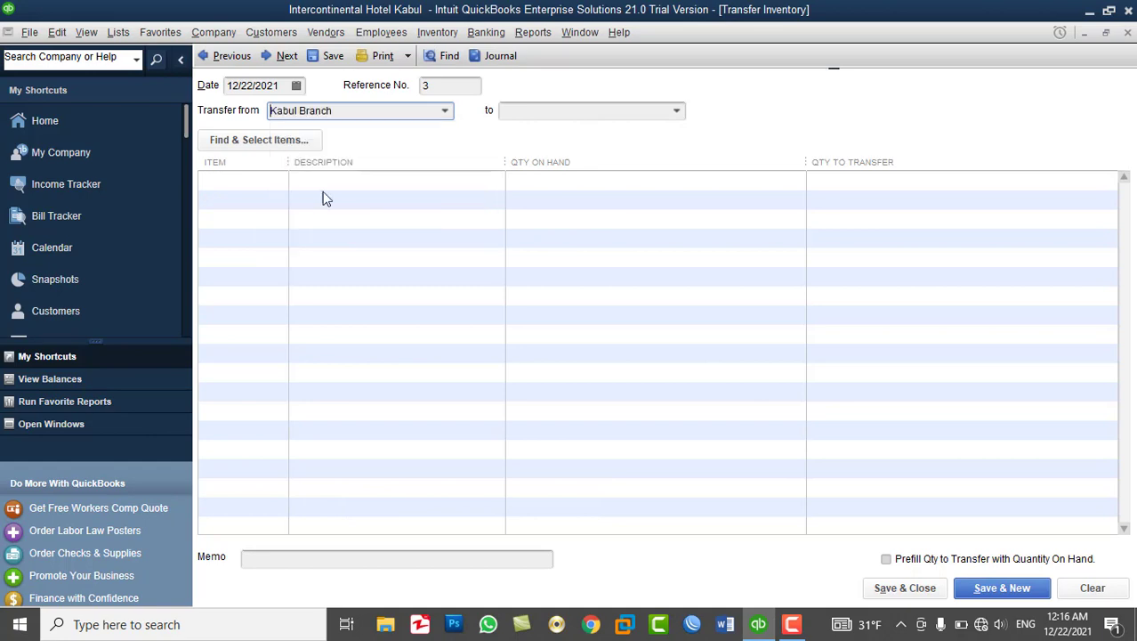
left_click(279, 142)
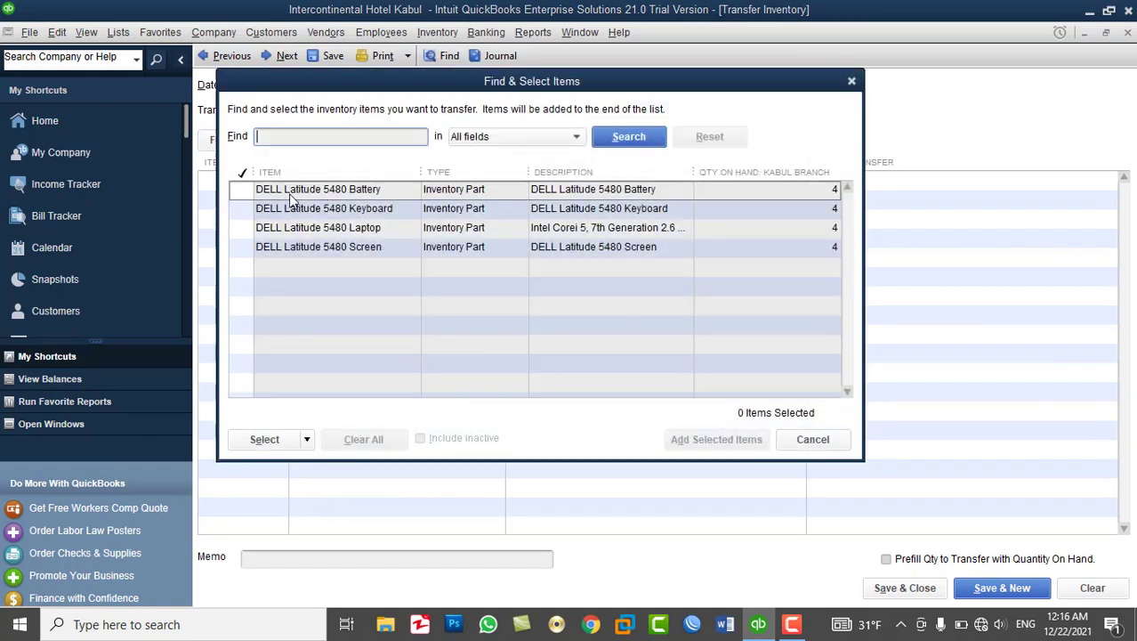
left_click(276, 433)
left_click(278, 461)
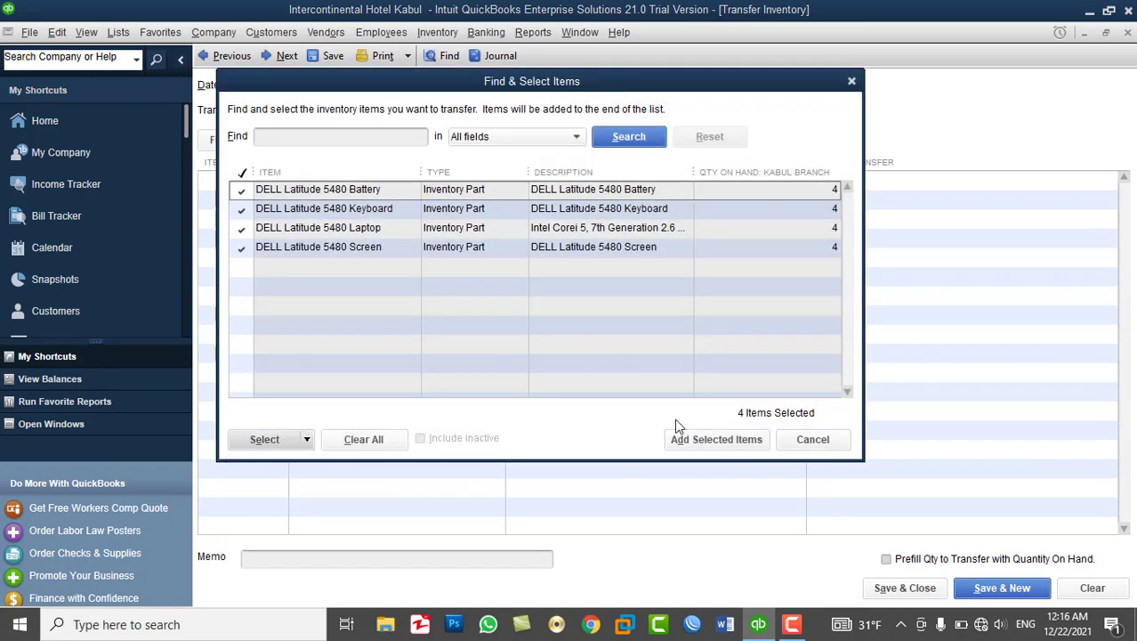
left_click(712, 437)
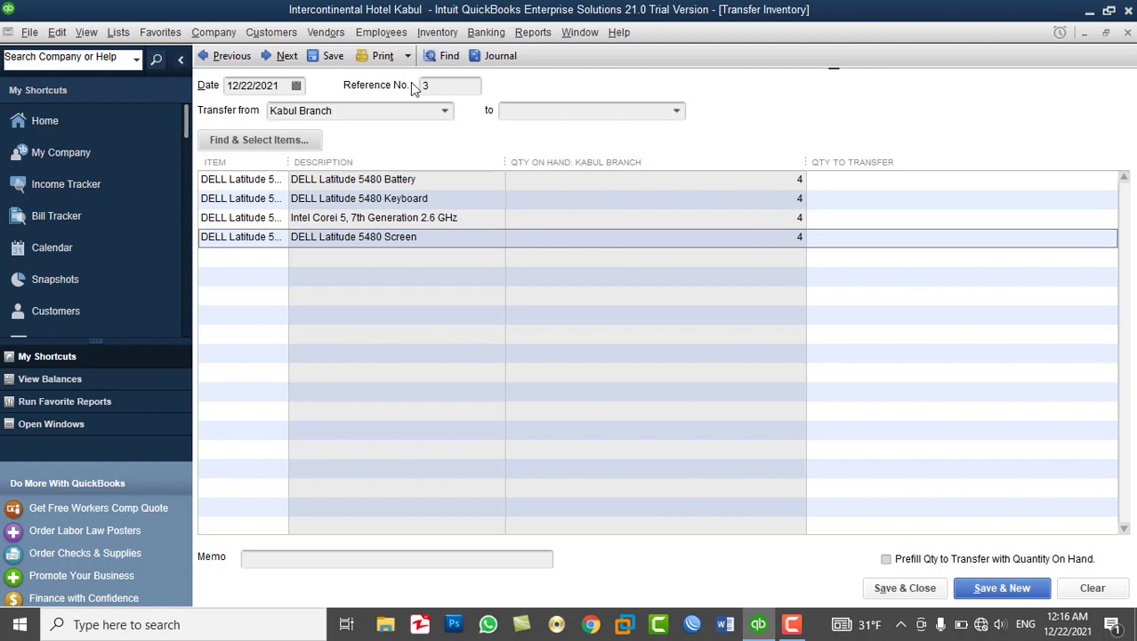
Check the items' on-hand quantities at Mazar Branch and Nangarhar Branch, then clear and close the unsaved transfer.
left_click(445, 110)
left_click(320, 206)
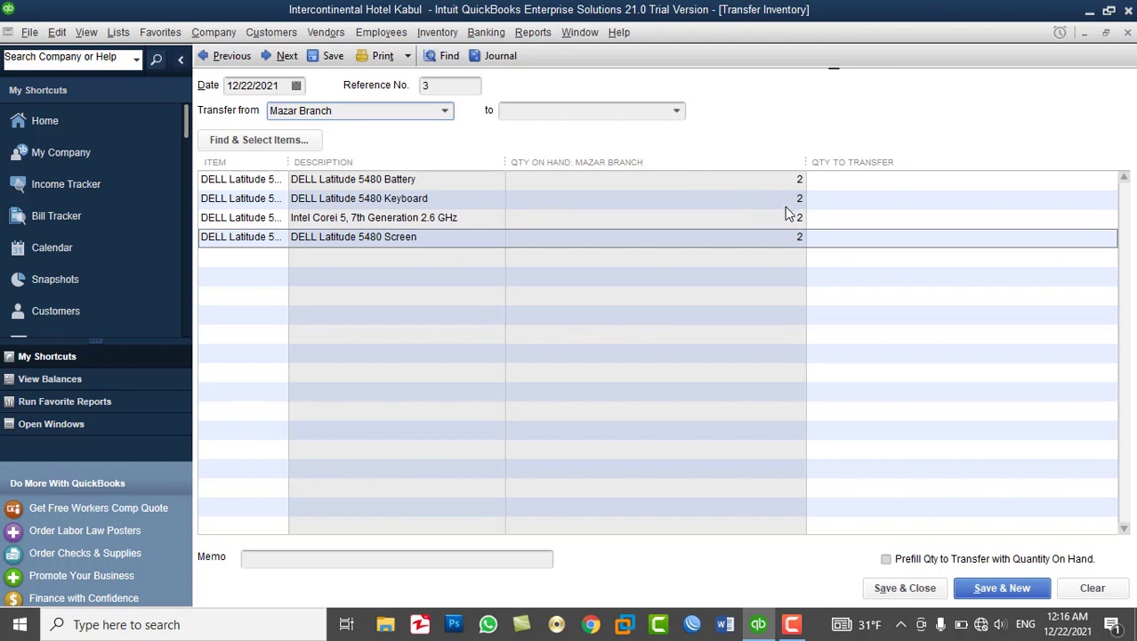
left_click(445, 113)
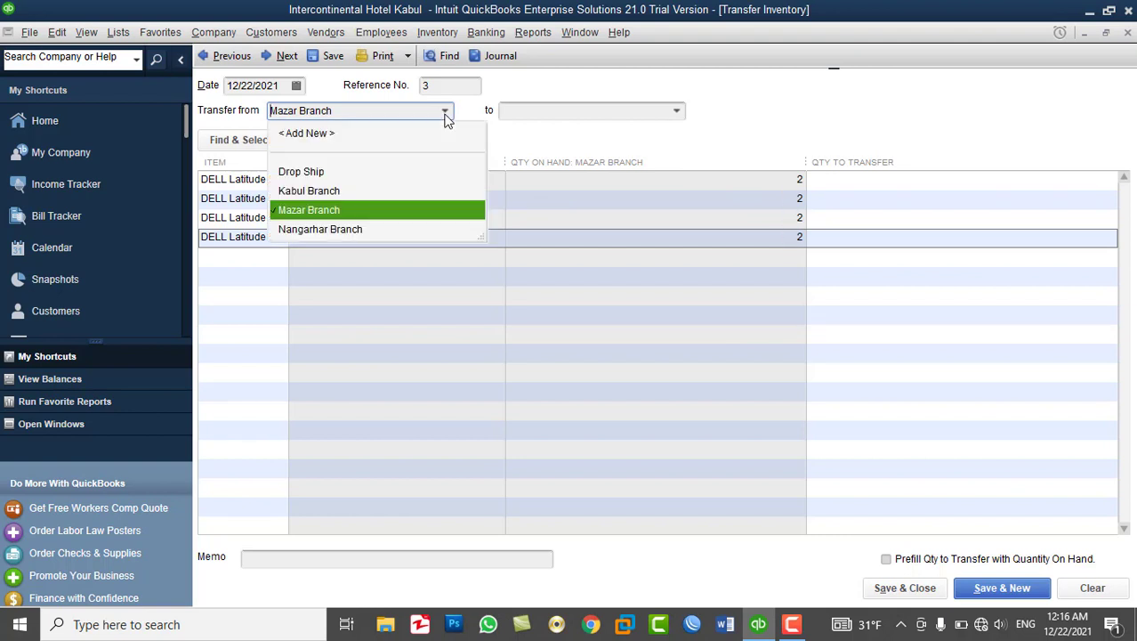
left_click(364, 231)
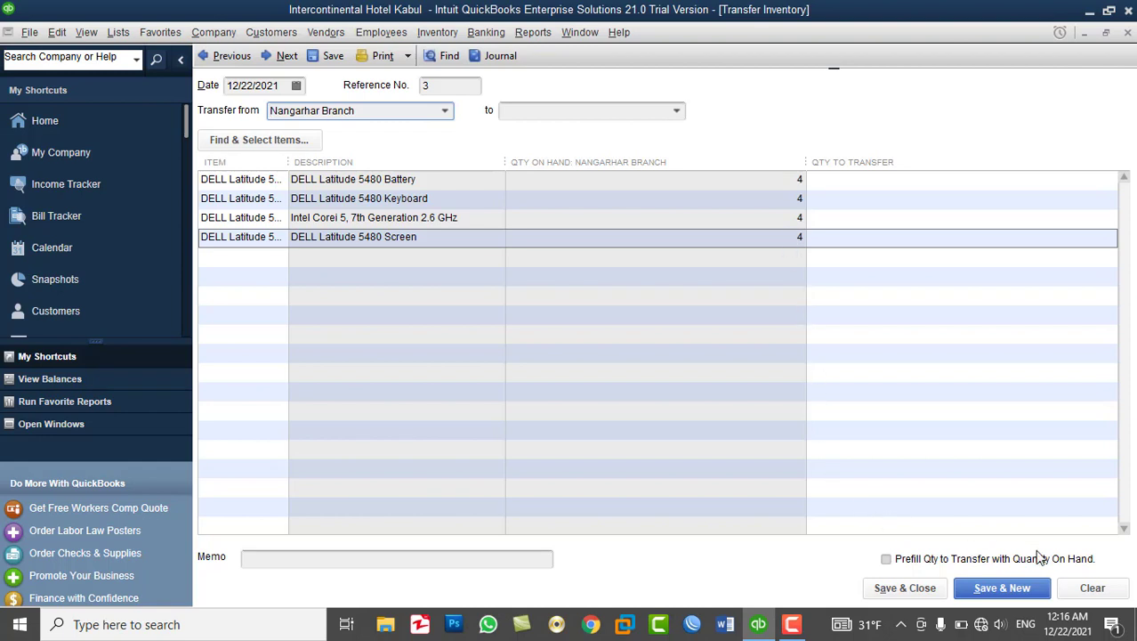
left_click(1091, 588)
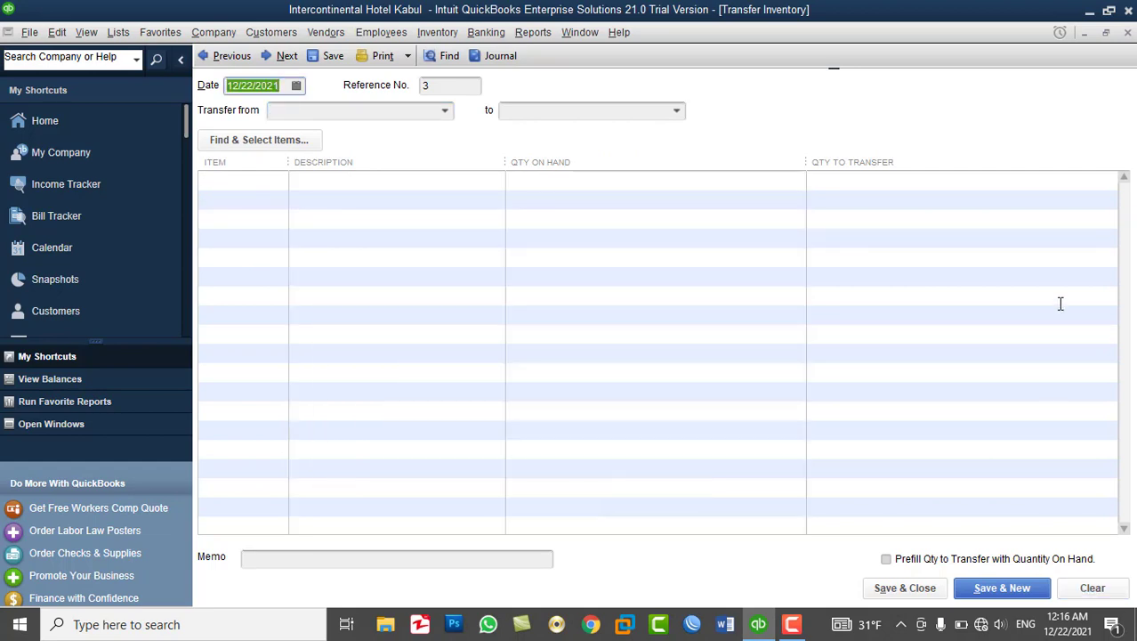
left_click(1127, 33)
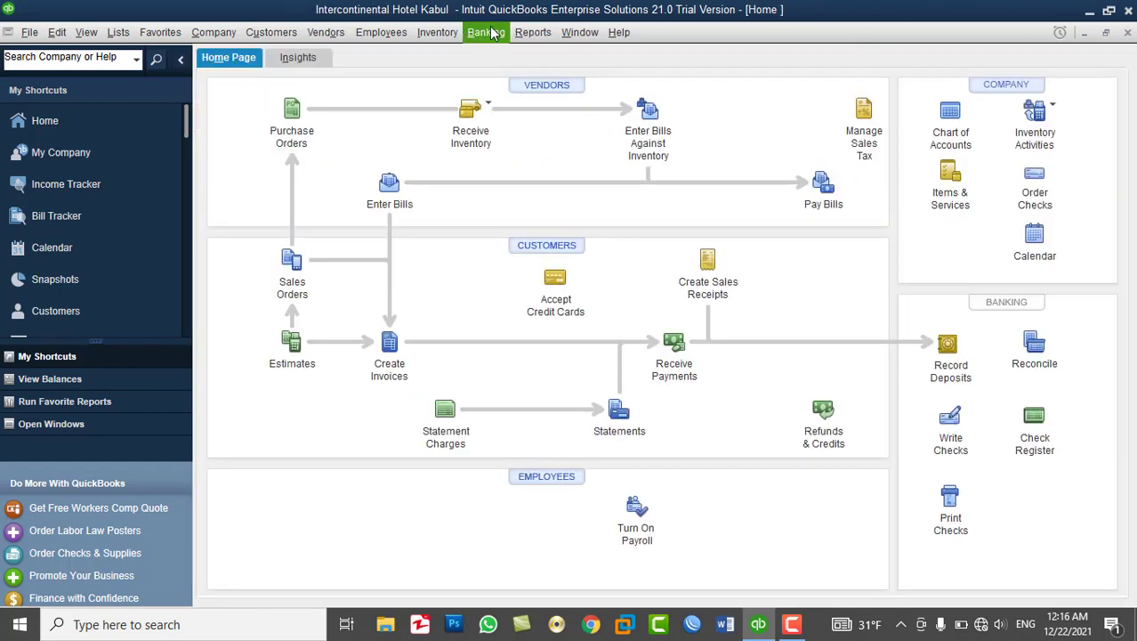
Open the Physical Inventory Worksheet and examine the transactions behind the DELL Latitude 5480 Battery's quantity on hand.
left_click(452, 34)
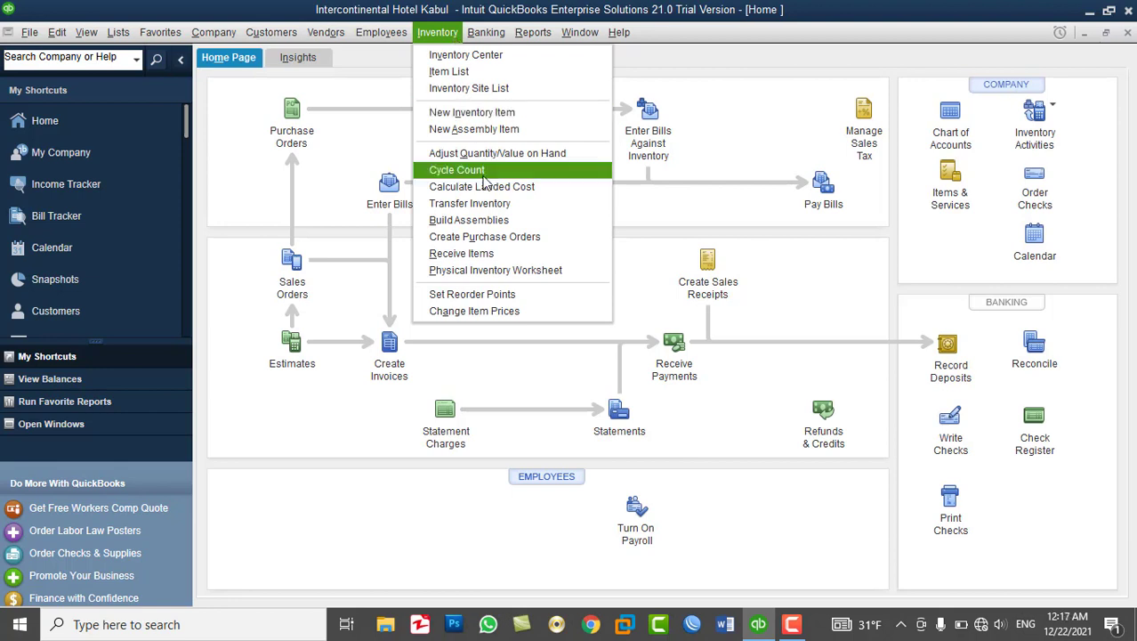
left_click(484, 275)
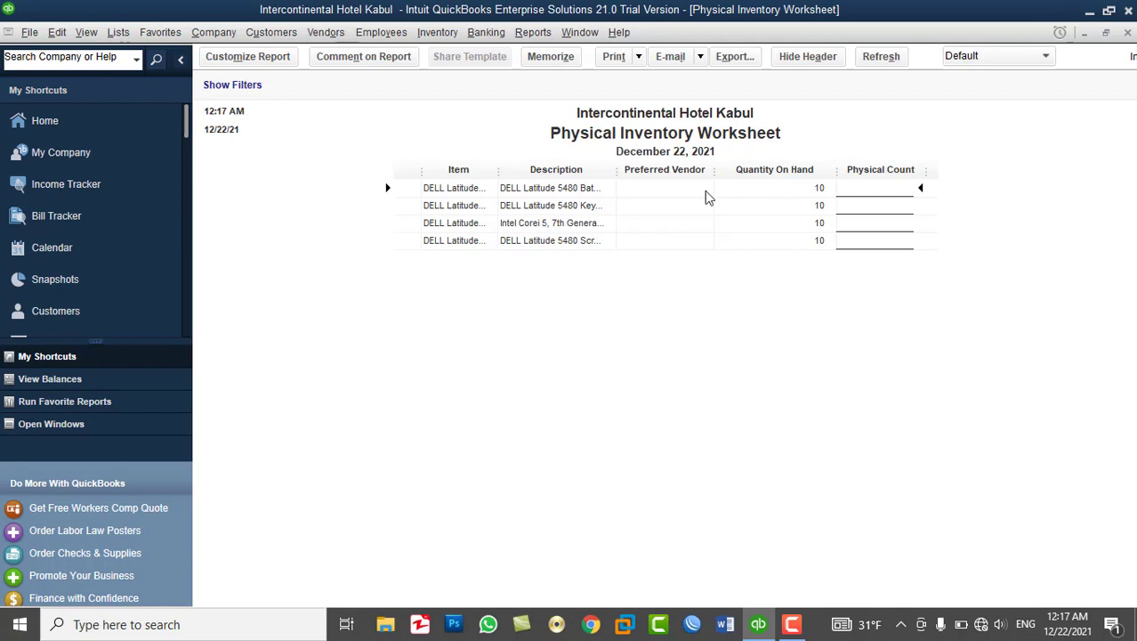
double_click(769, 186)
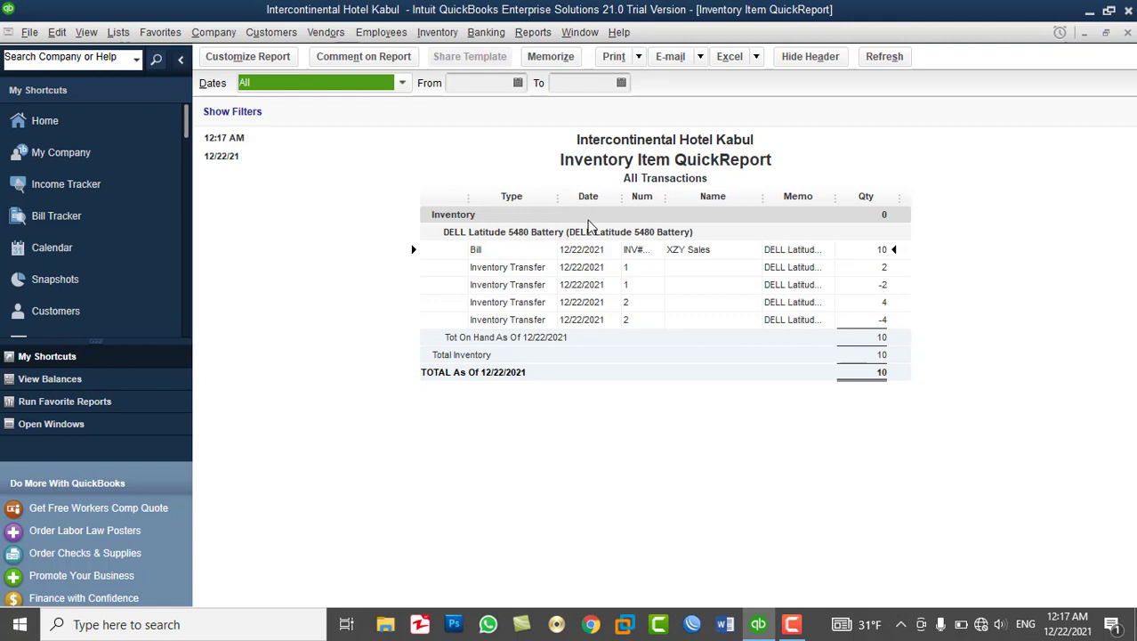
left_click(564, 201)
left_click_drag(564, 201, 583, 201)
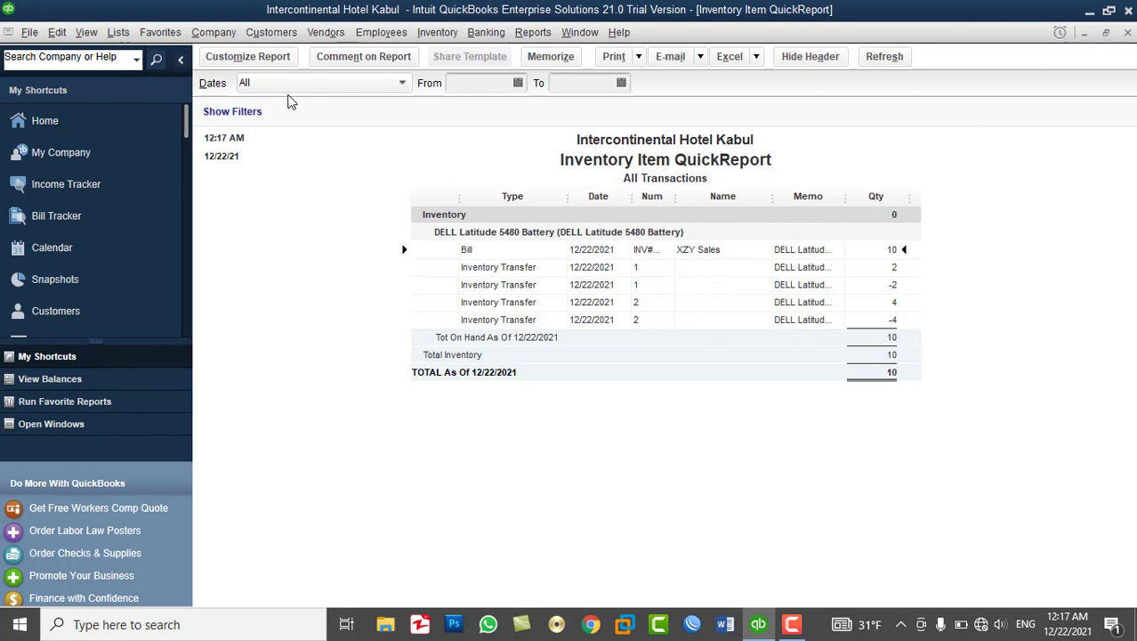
Look through the columns available for the item QuickReport, cancel the customization and close both reports.
left_click(248, 57)
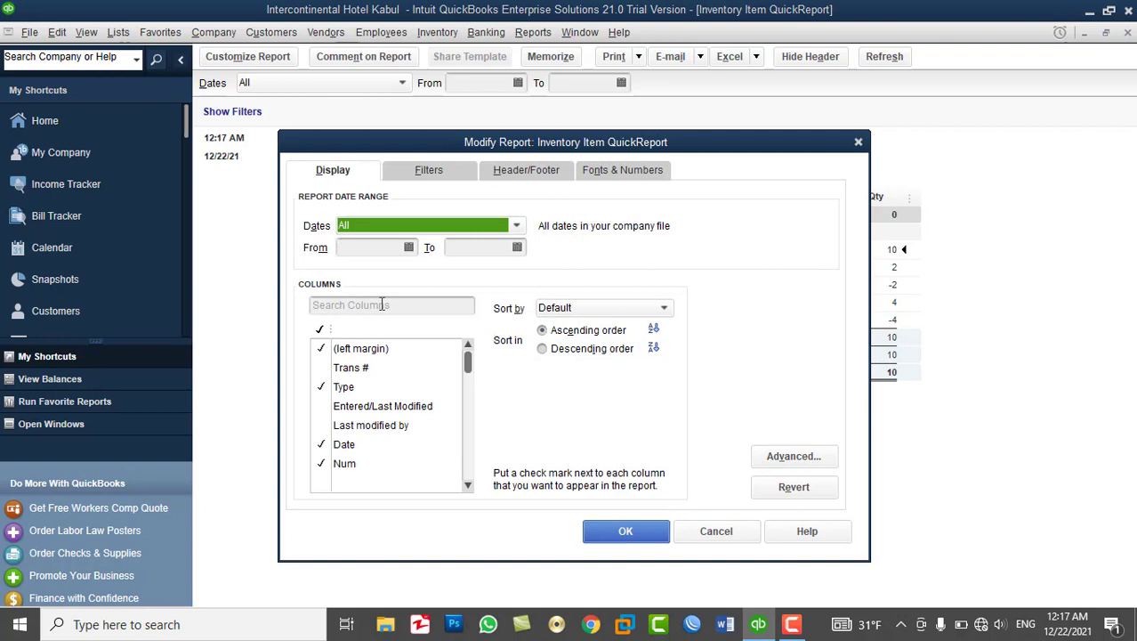
left_click_drag(469, 487, 469, 487)
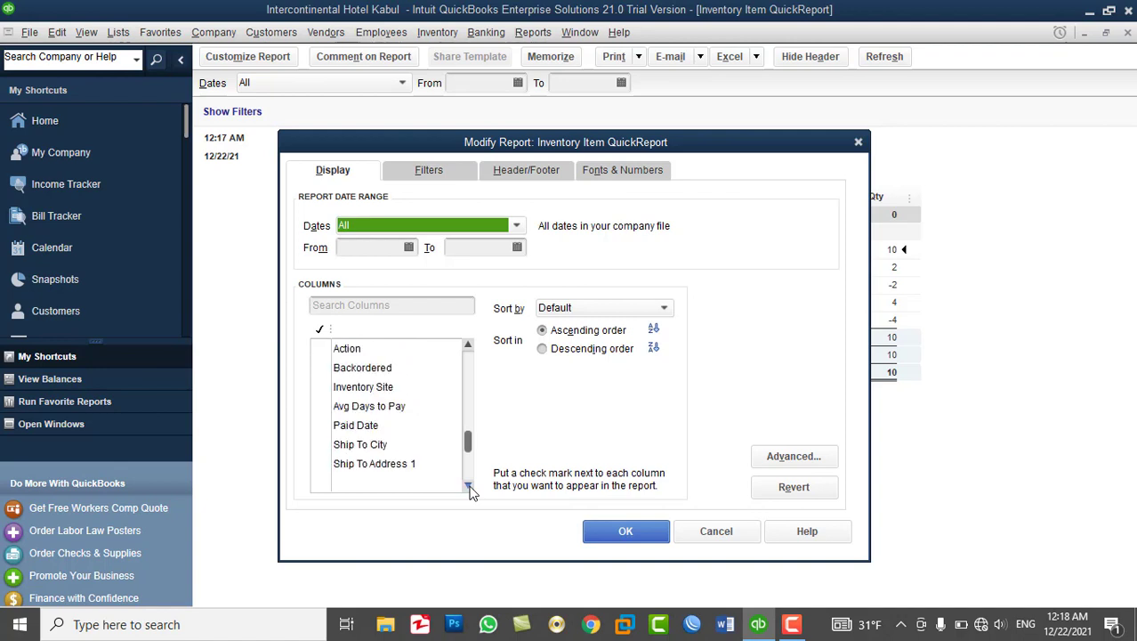
left_click_drag(469, 487, 469, 489)
left_click(741, 535)
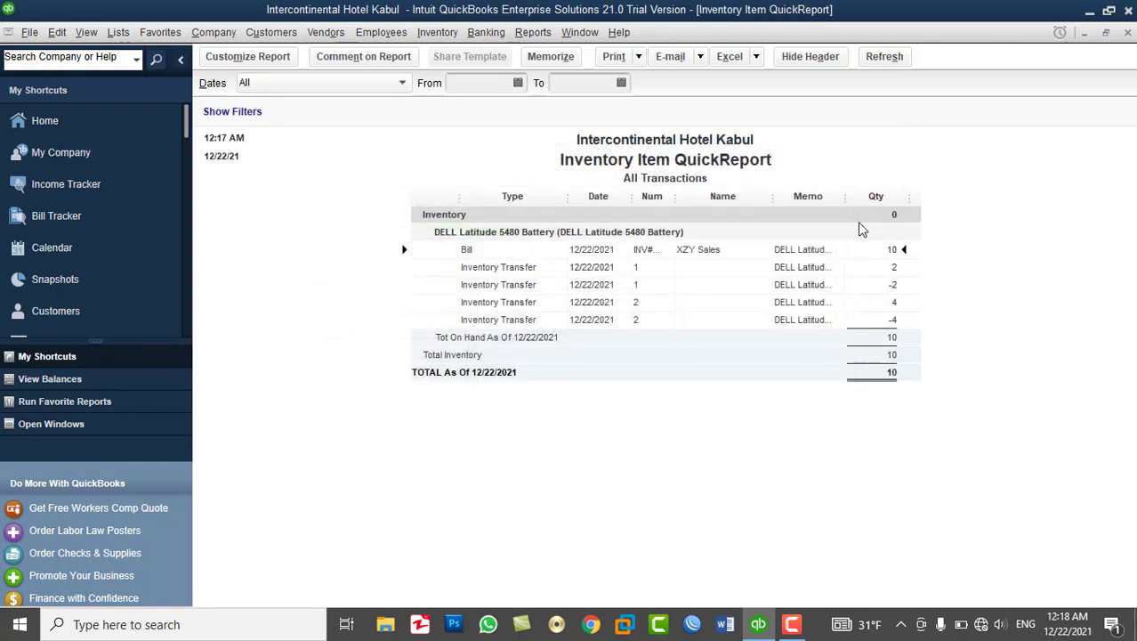
left_click(1126, 34)
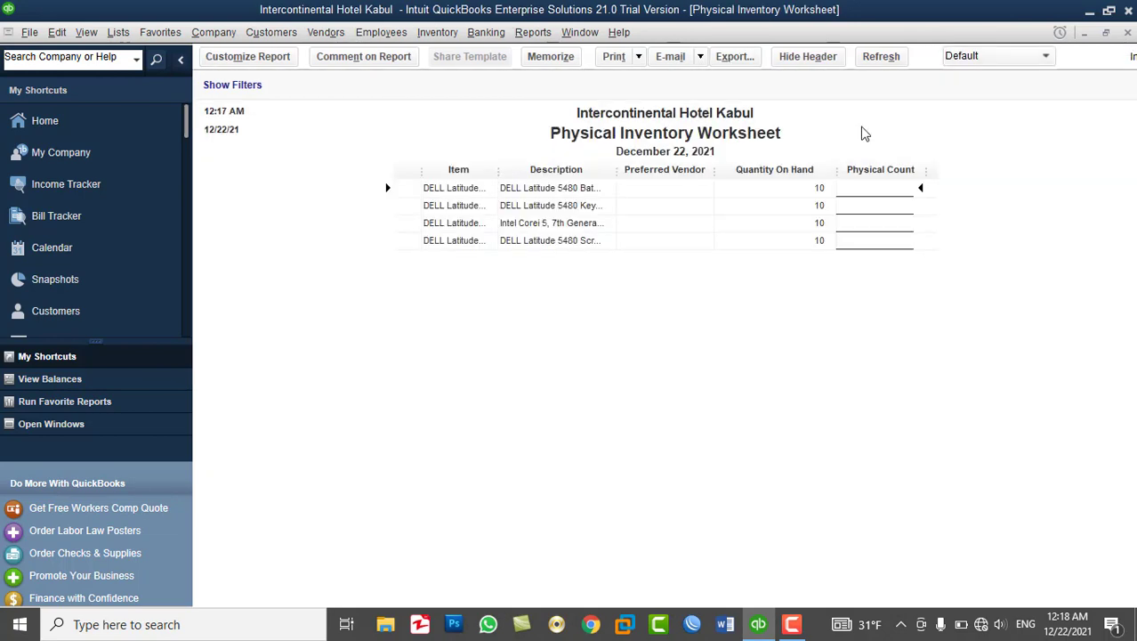
left_click(1126, 34)
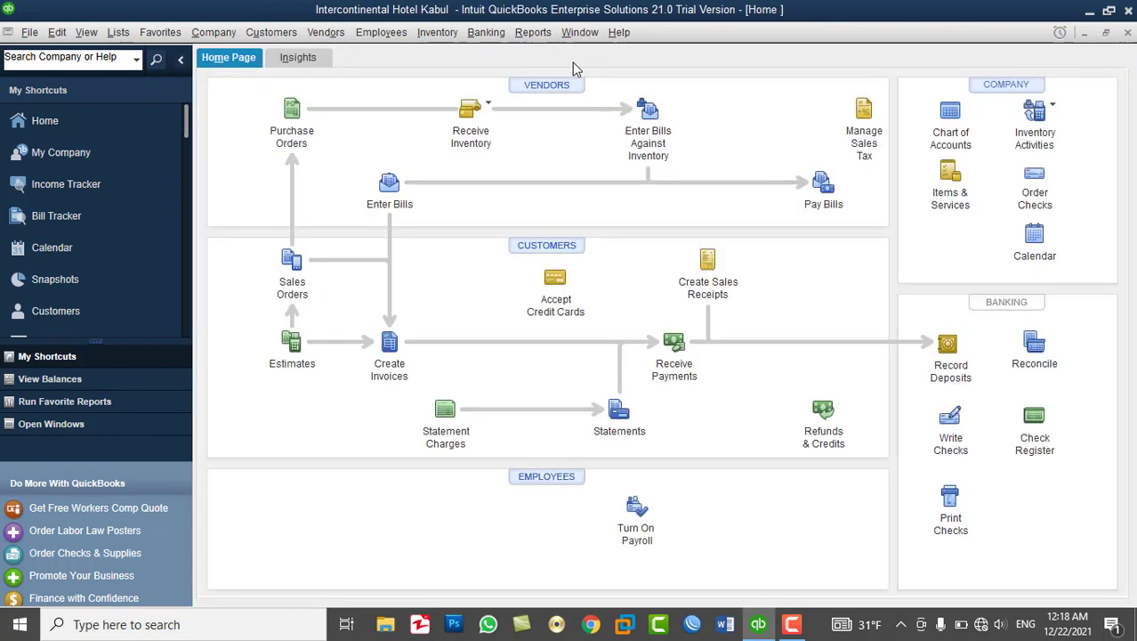
Open the Quantity on Hand by Site report and review each item's stock at the three branches.
left_click(449, 35)
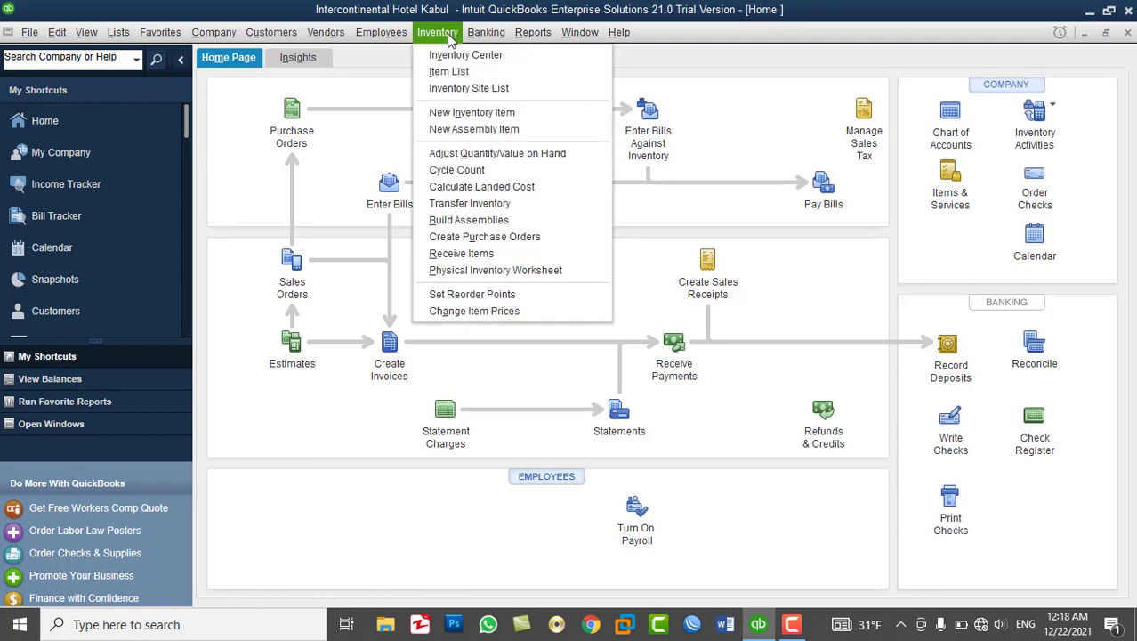
mouse_move(533, 36)
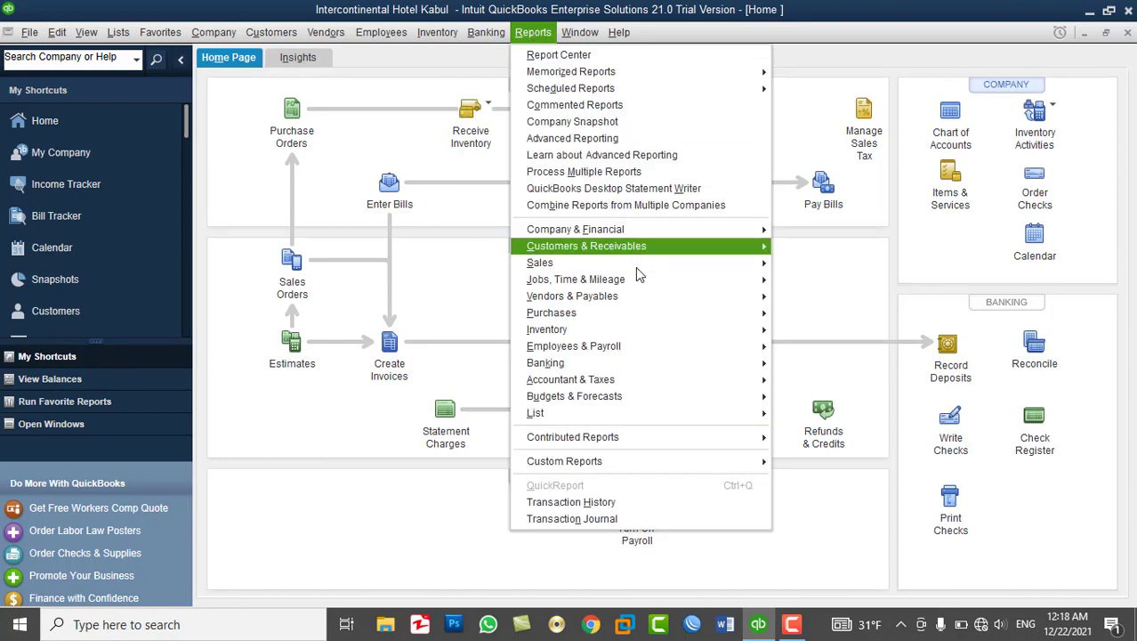
mouse_move(621, 333)
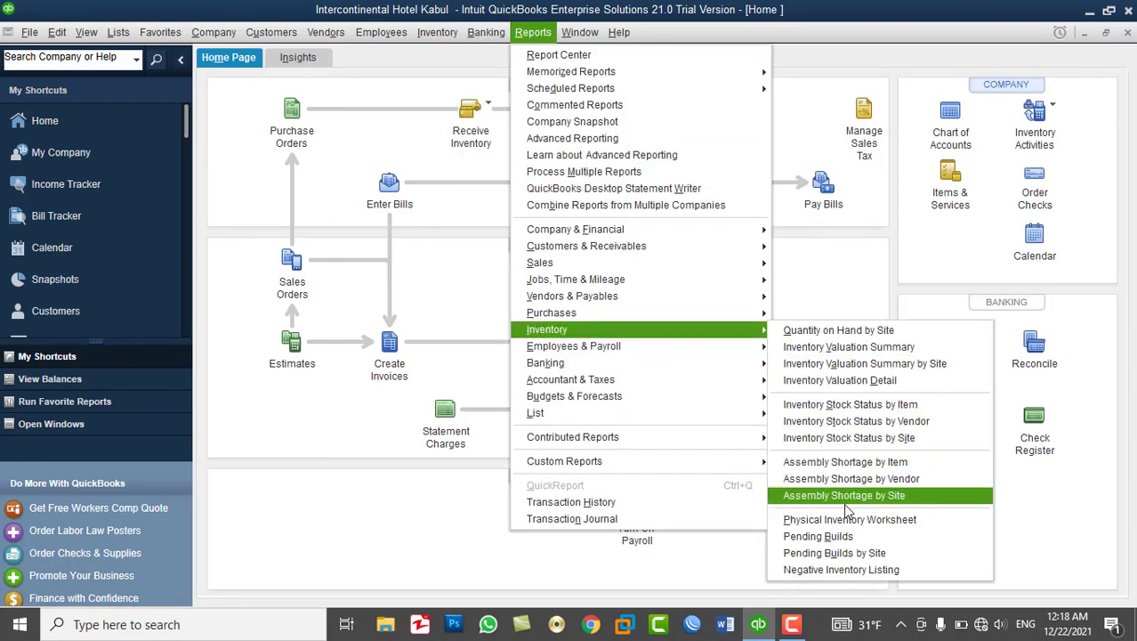
left_click(838, 331)
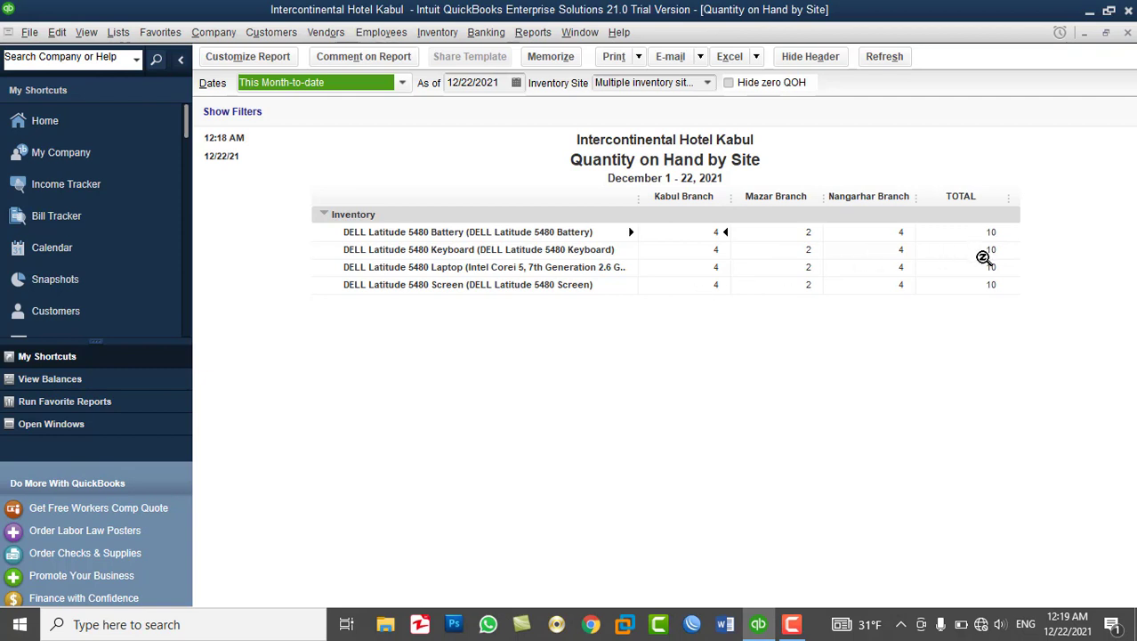
Start a new invoice for the customer PowerLink Computer Accessories.
left_click(274, 35)
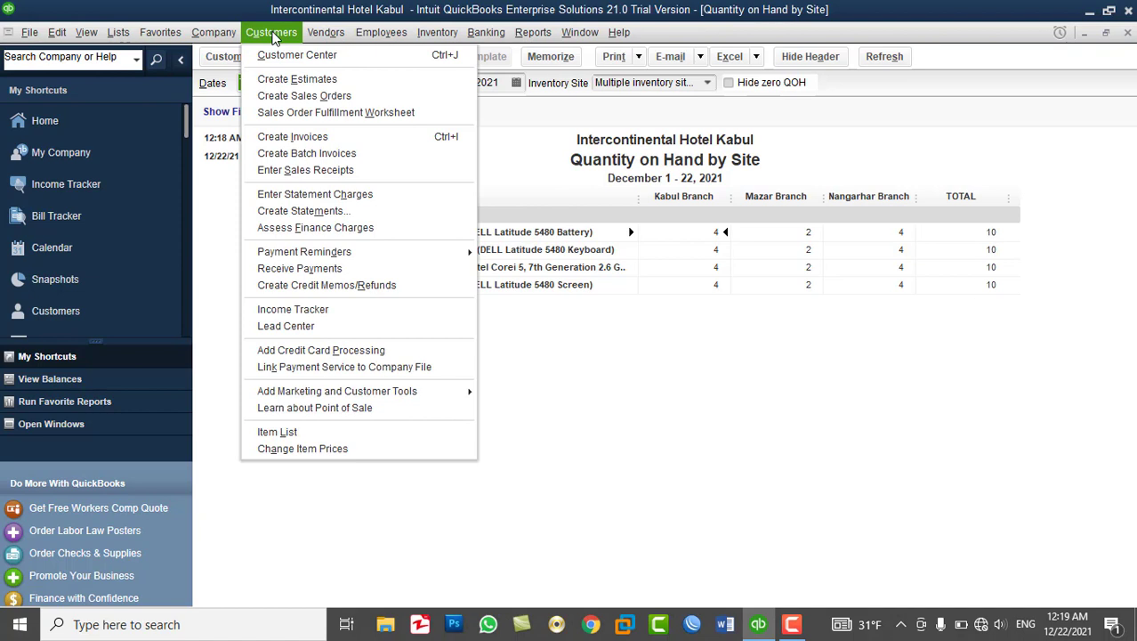
left_click(316, 140)
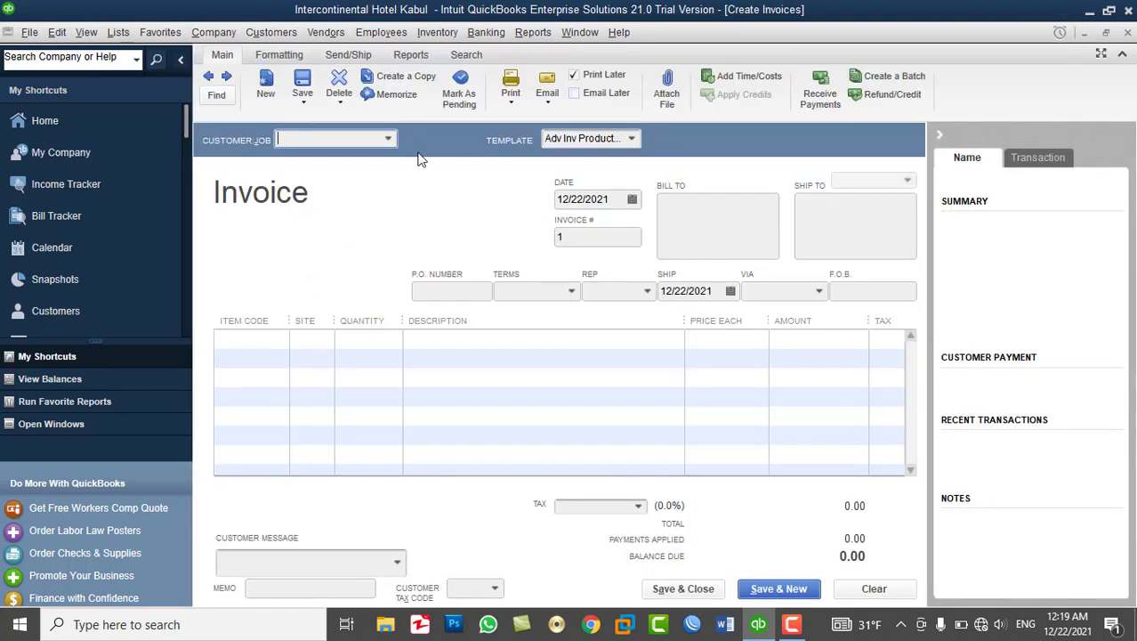
left_click(389, 140)
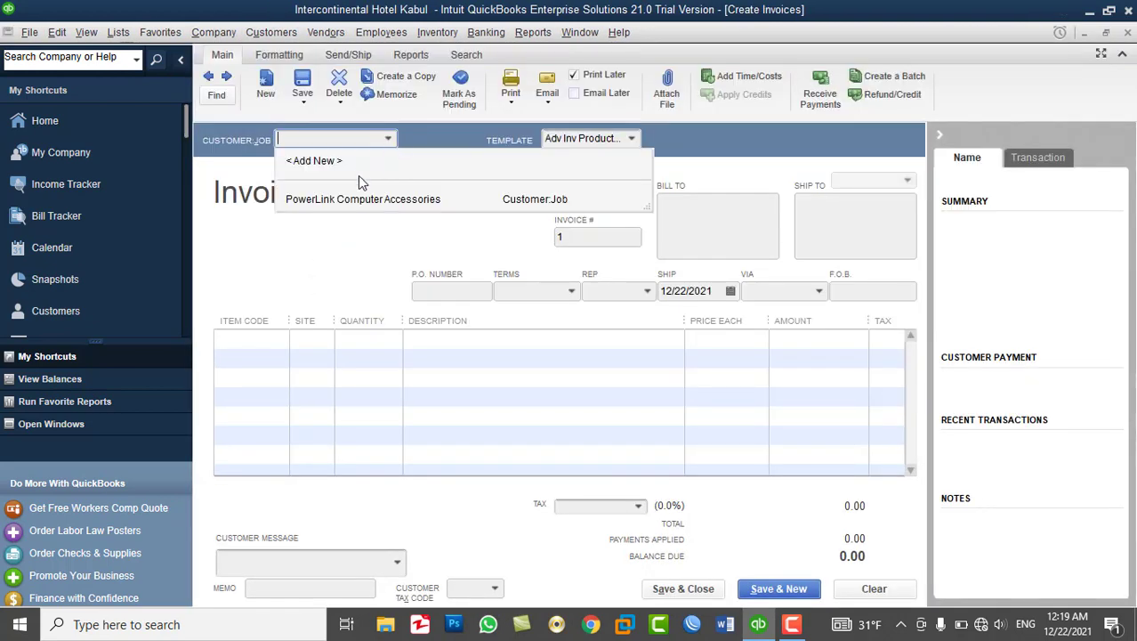
left_click(356, 199)
Add the DELL Latitude 5480 Battery, Keyboard, Laptop and Screen as four line items on the invoice.
left_click(278, 338)
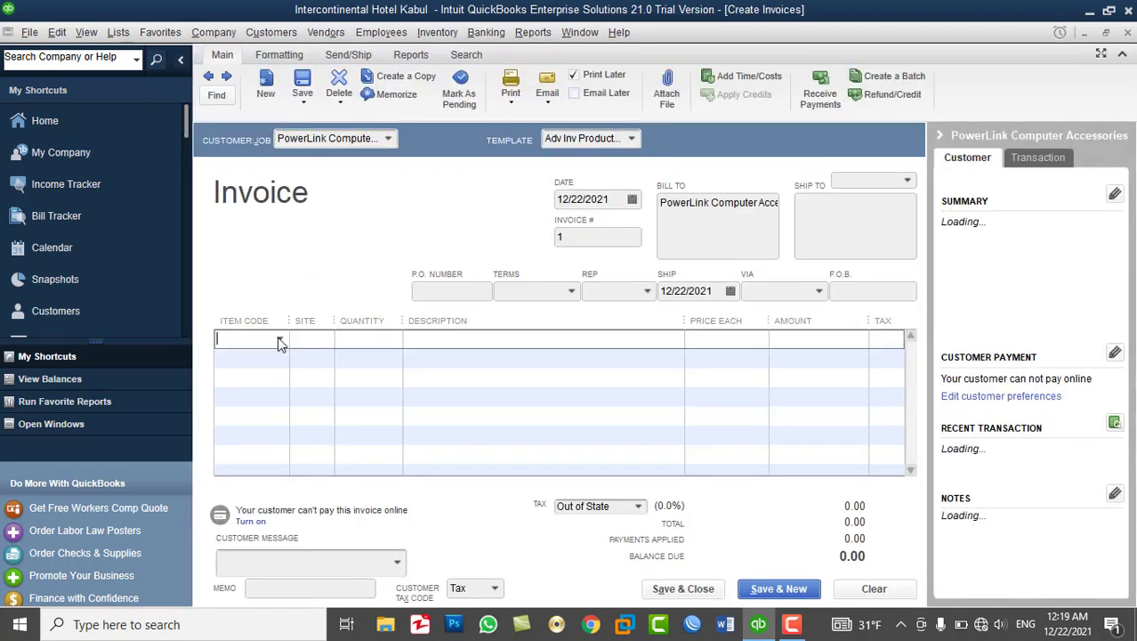
left_click(281, 339)
left_click(270, 414)
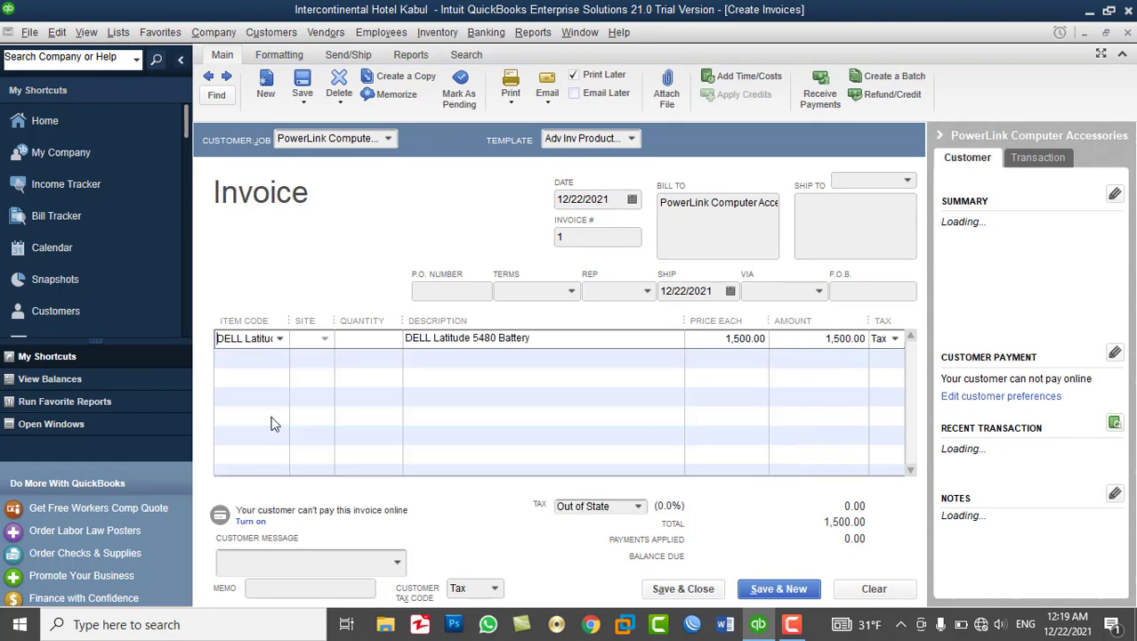
left_click(272, 360)
left_click(281, 357)
left_click(272, 450)
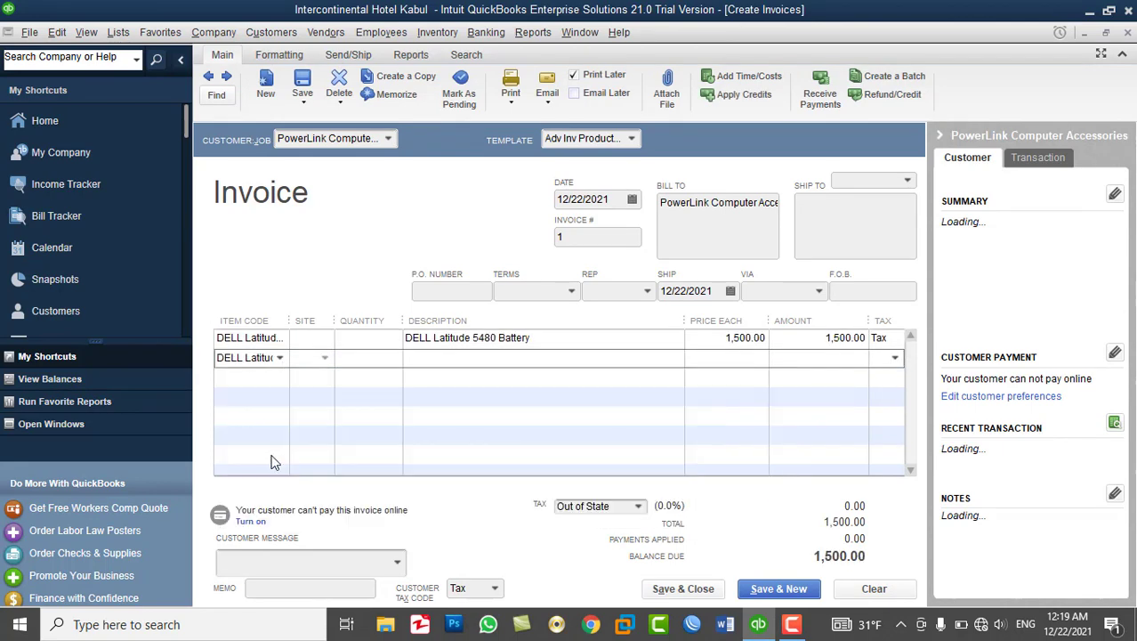
left_click(271, 376)
left_click(279, 376)
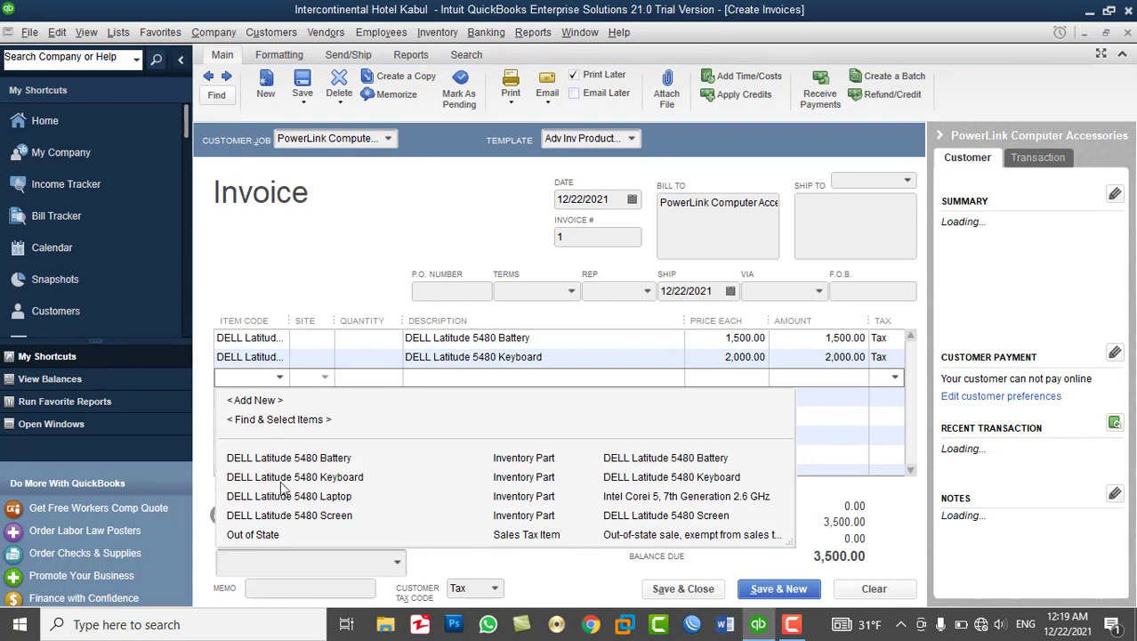
left_click(283, 496)
left_click(276, 397)
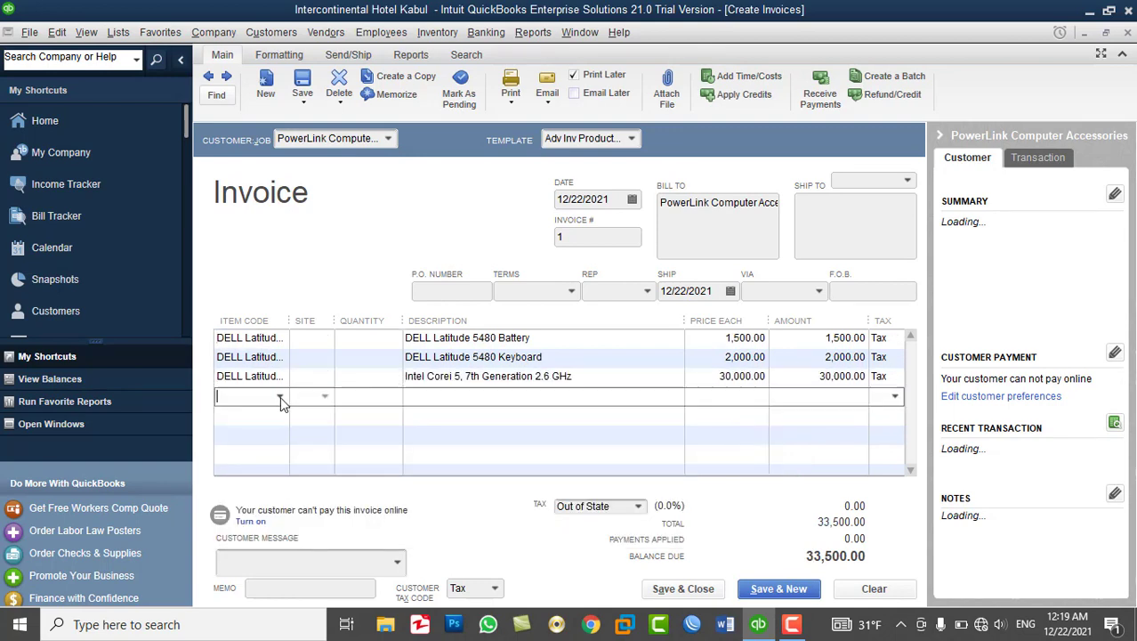
left_click(279, 397)
left_click(291, 534)
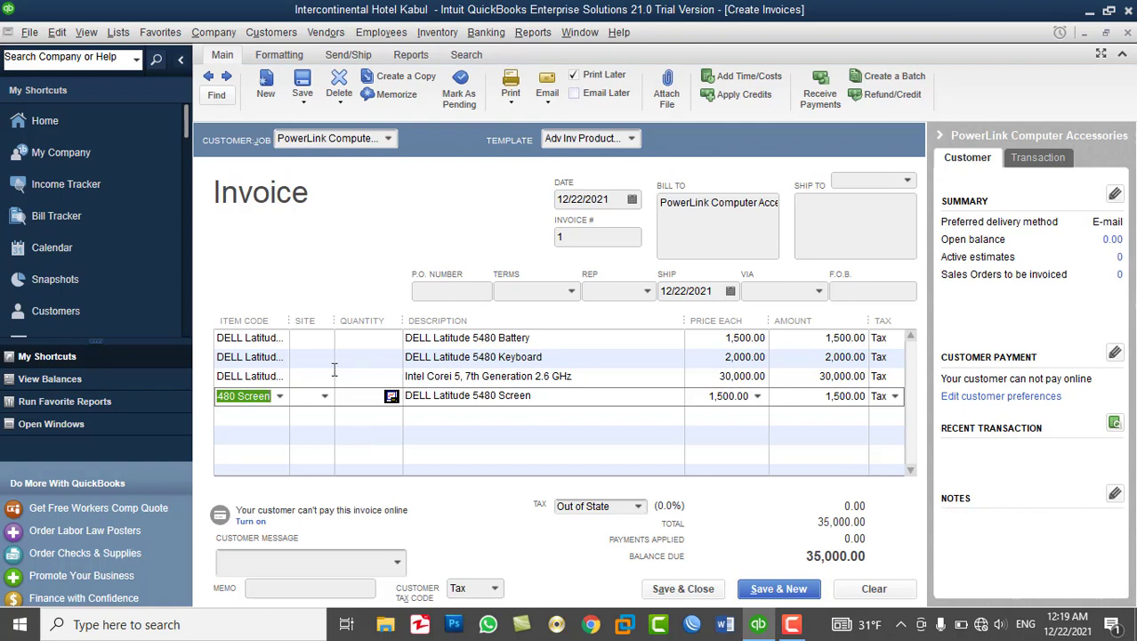
Set the site to Kabul Branch on the battery line and apply it to all inventory items on the invoice.
left_click(316, 338)
left_click(325, 340)
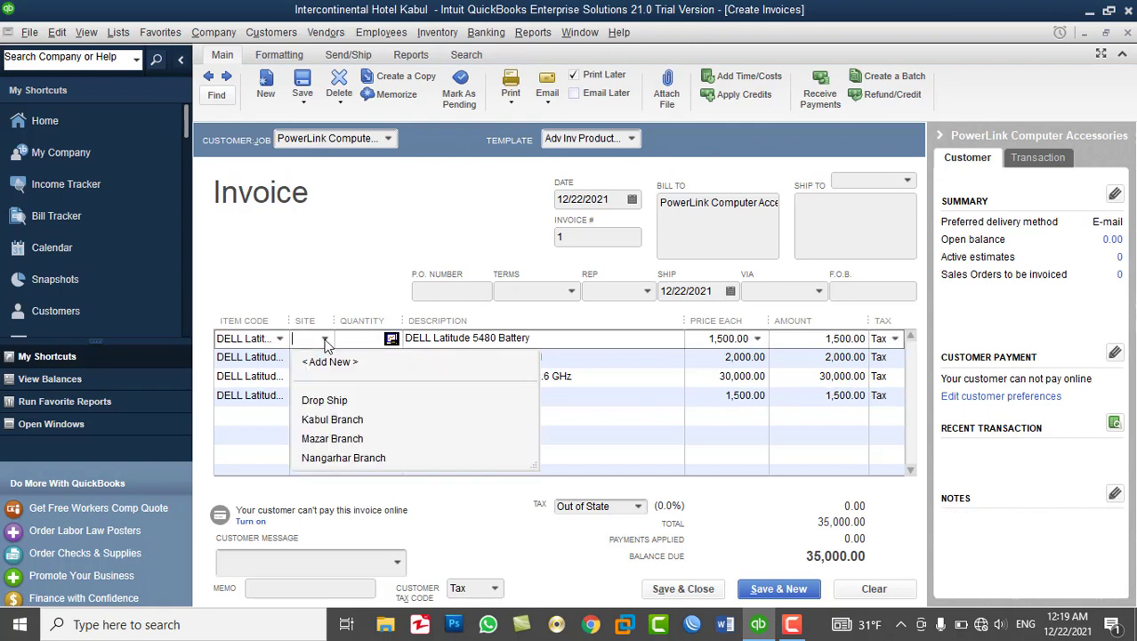
left_click(332, 419)
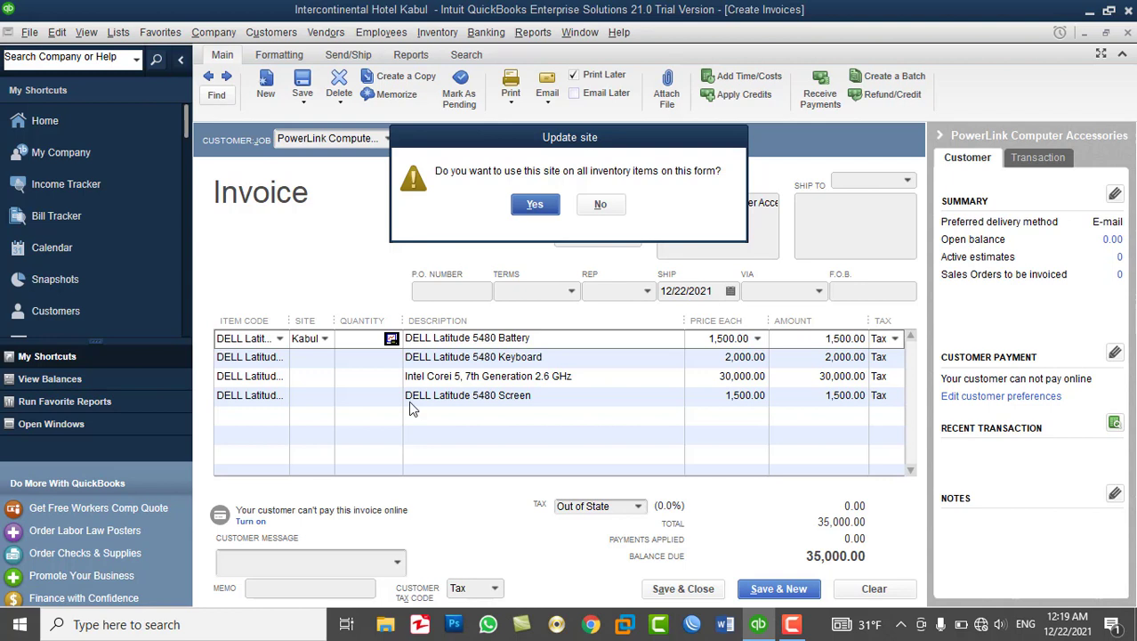
left_click(534, 206)
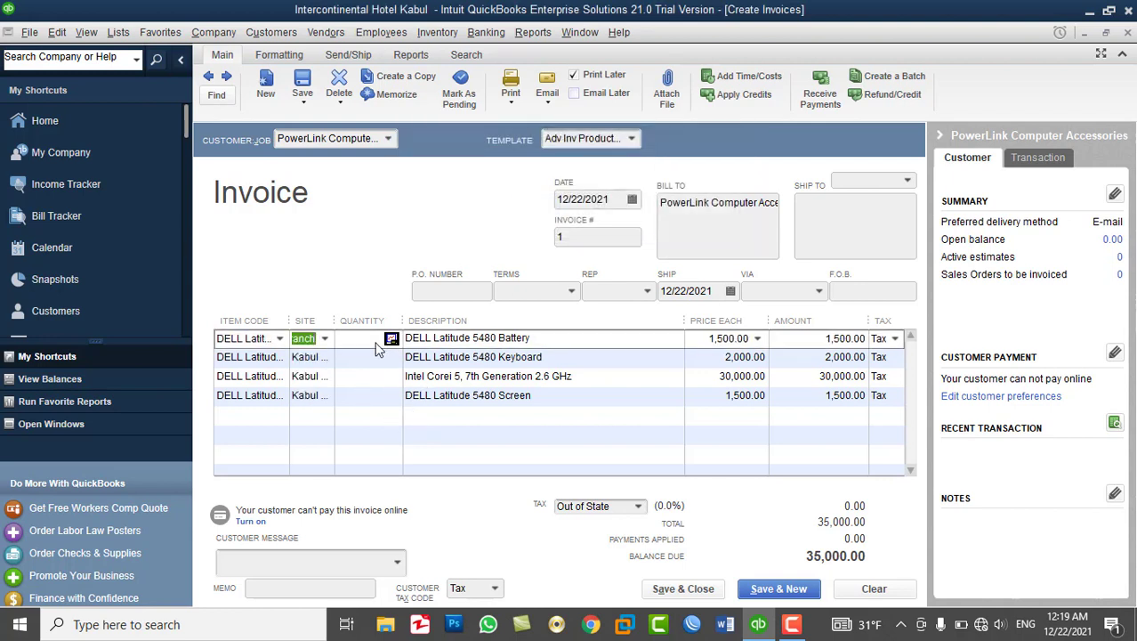
Set the quantity of all four items to 2, then save and close the invoice, ignoring all spelling suggestions.
left_click(365, 343)
type("2")
key("Down")
type("2")
key("Down")
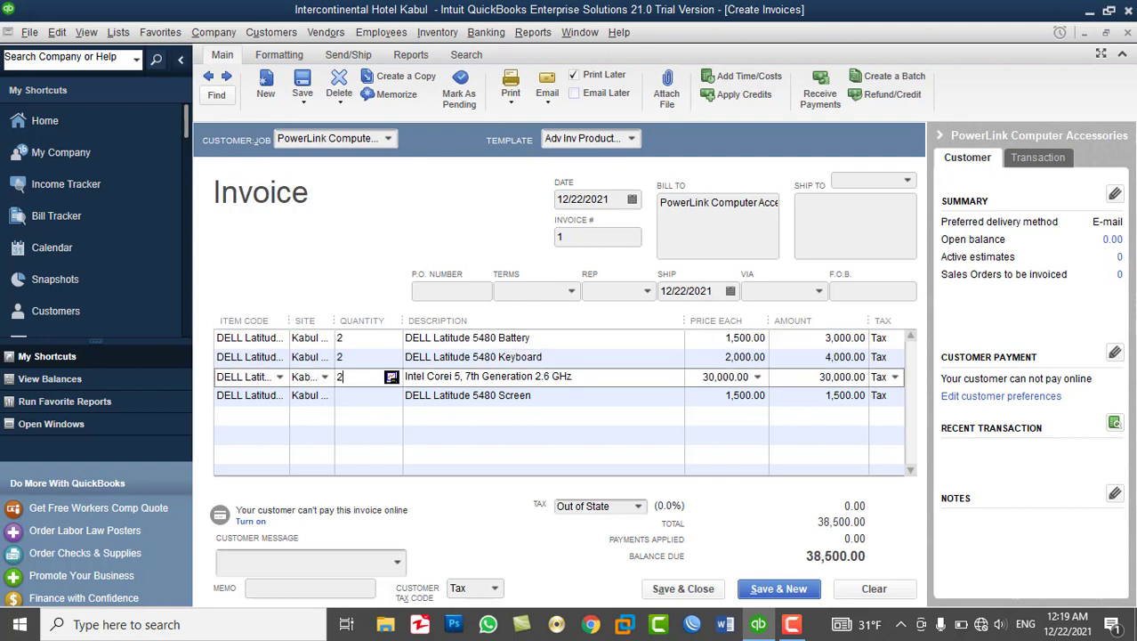
key("Down")
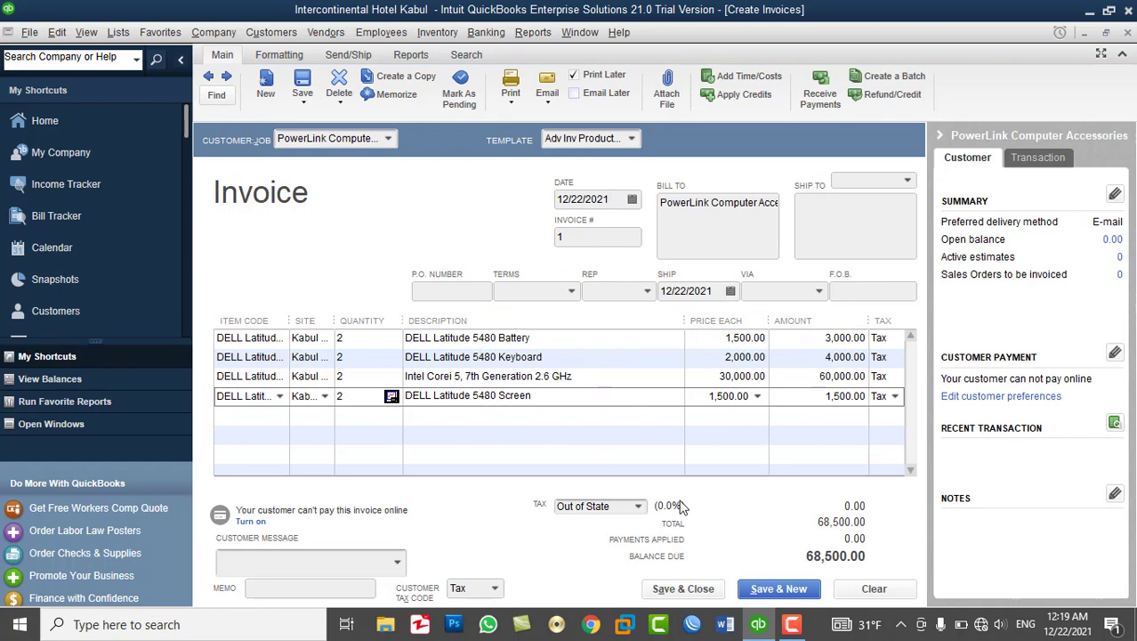
left_click(689, 595)
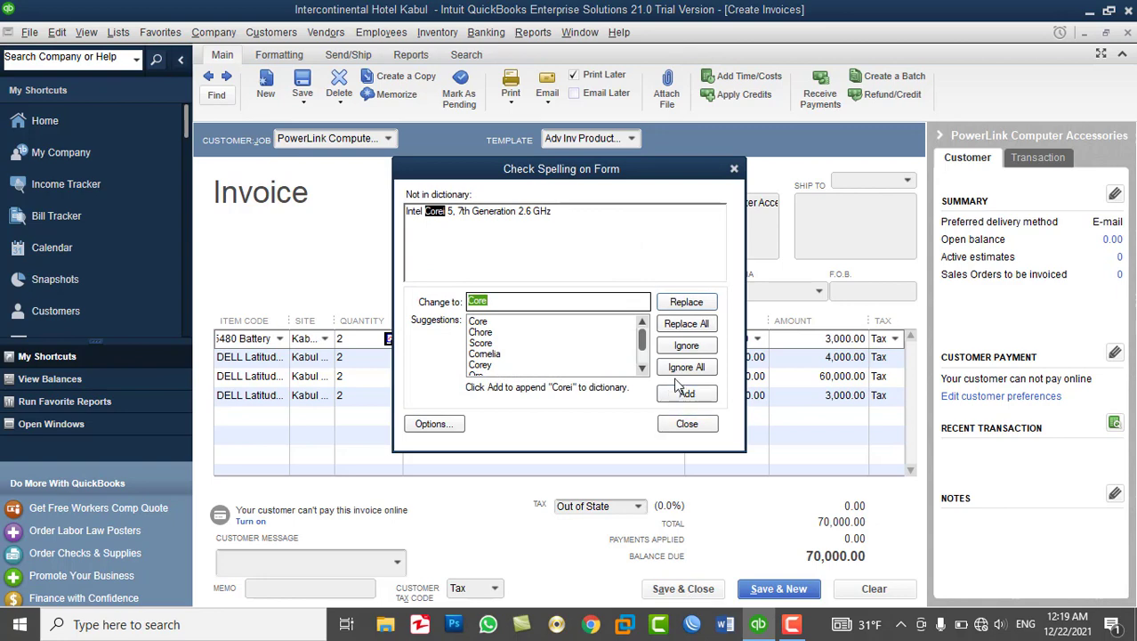
left_click(678, 367)
left_click(678, 367)
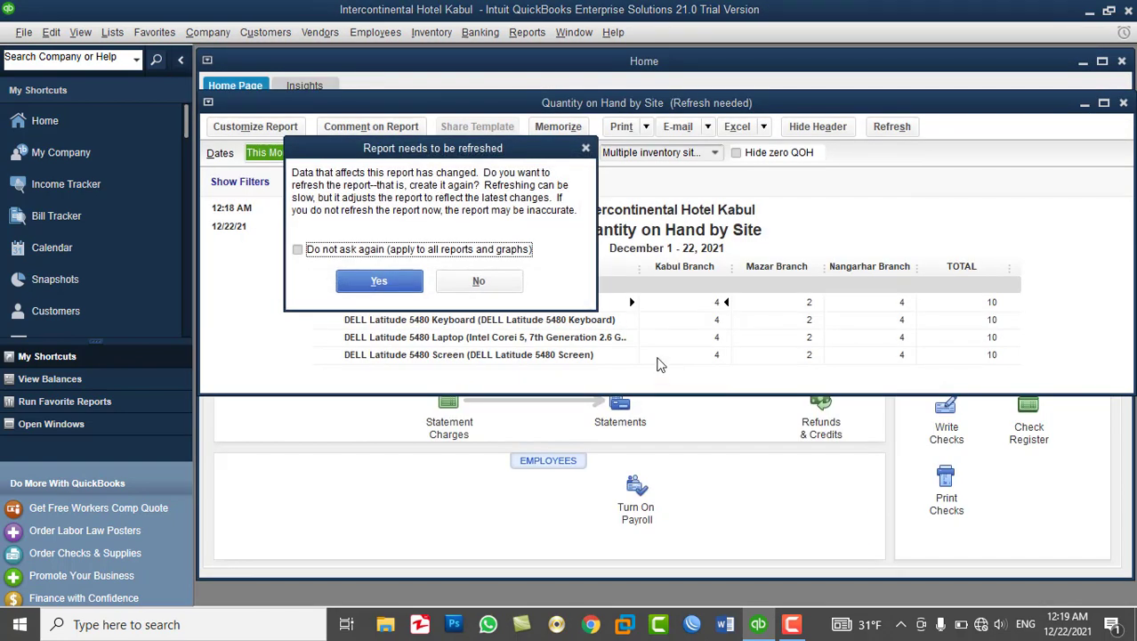
Refresh the Quantity on Hand by Site report, check the quantities after the sale and close it.
left_click(401, 282)
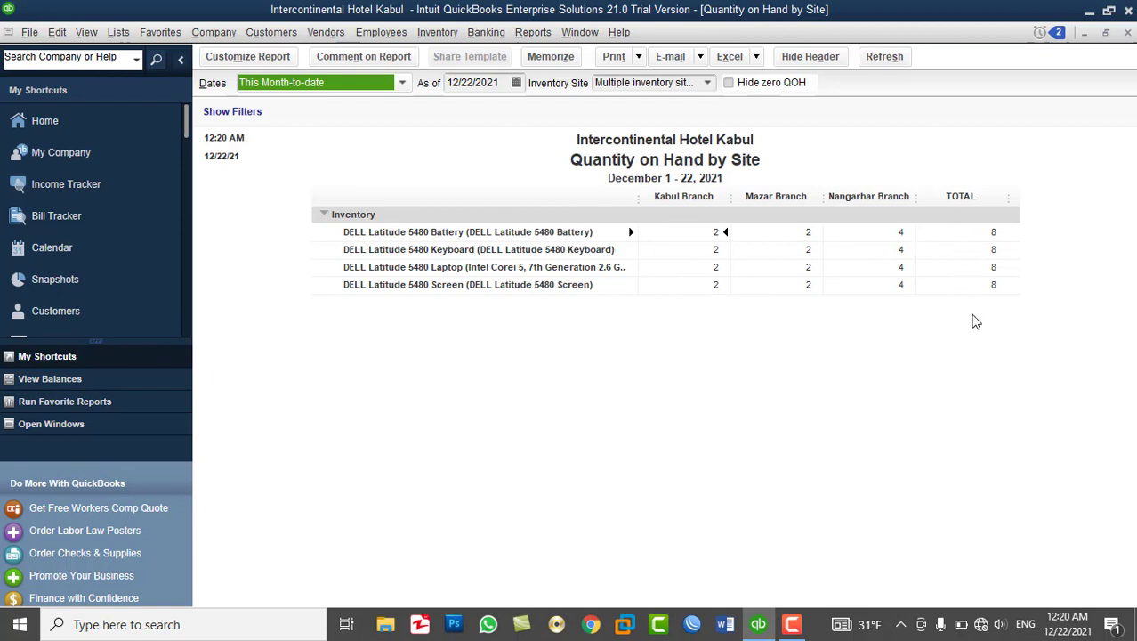
left_click(1127, 34)
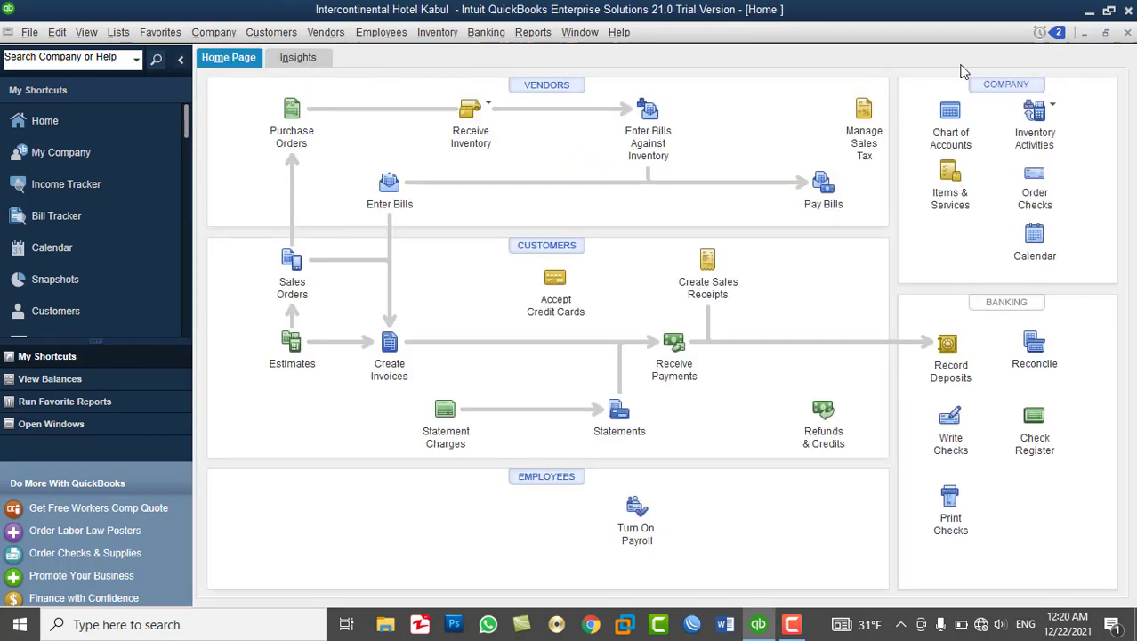
Open the Inventory Stock Status by Site report, review all three branches, then close it and minimize QuickBooks.
left_click(537, 33)
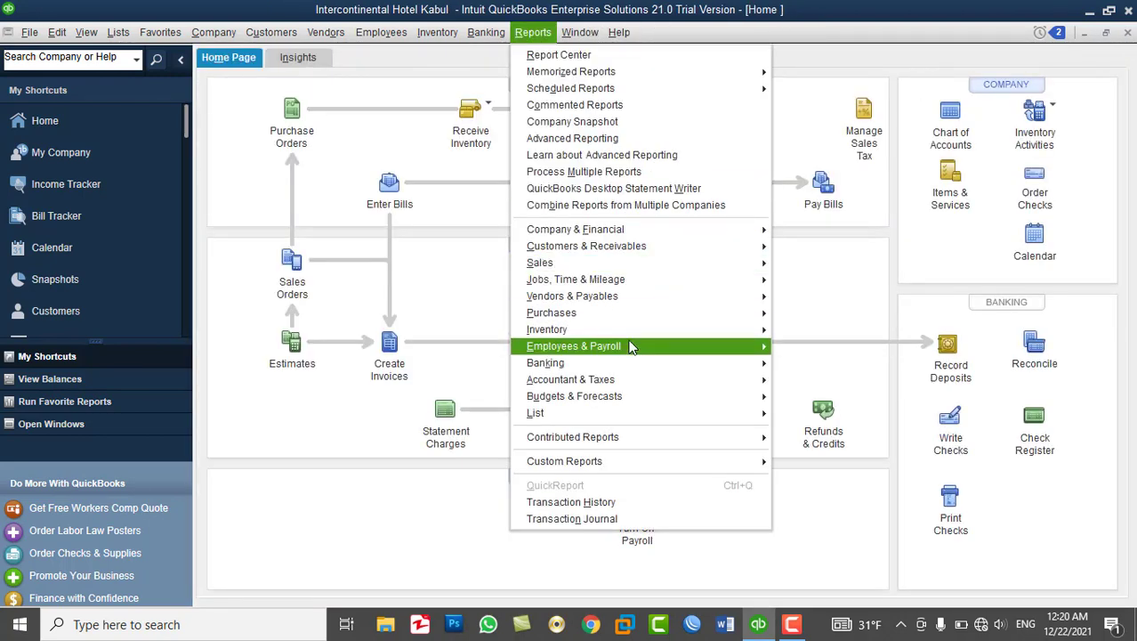
mouse_move(635, 383)
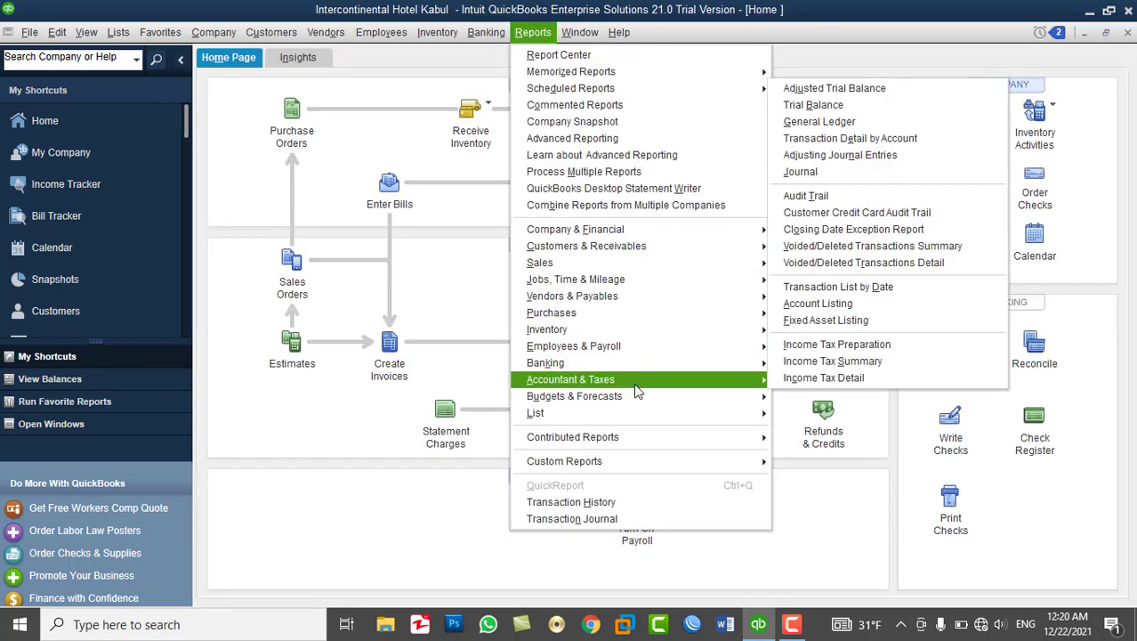
mouse_move(634, 331)
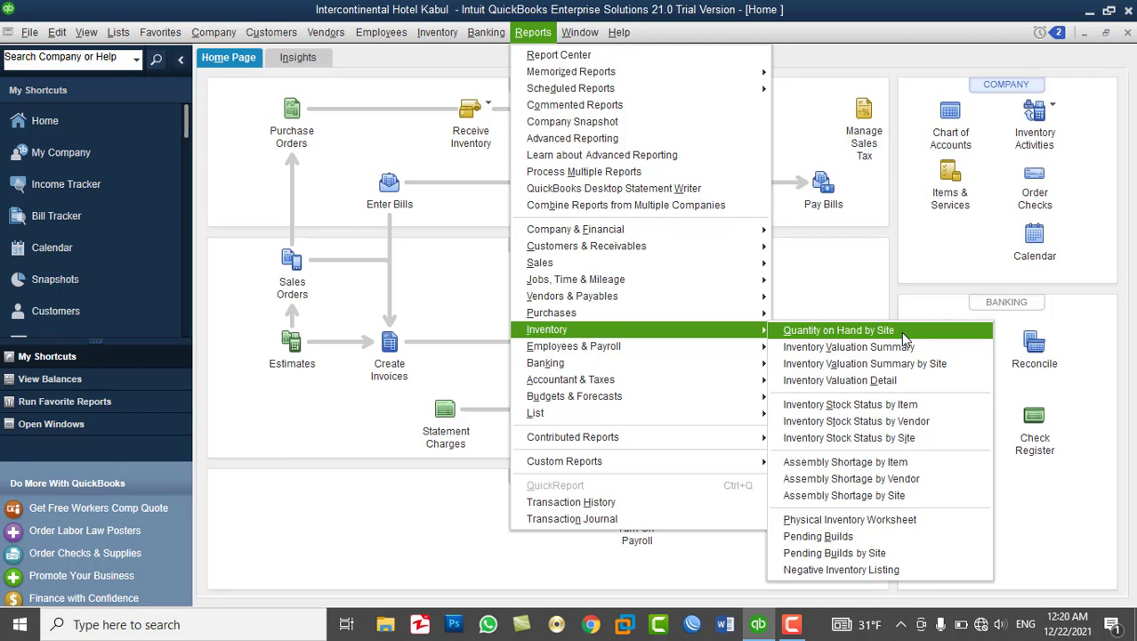
left_click(936, 441)
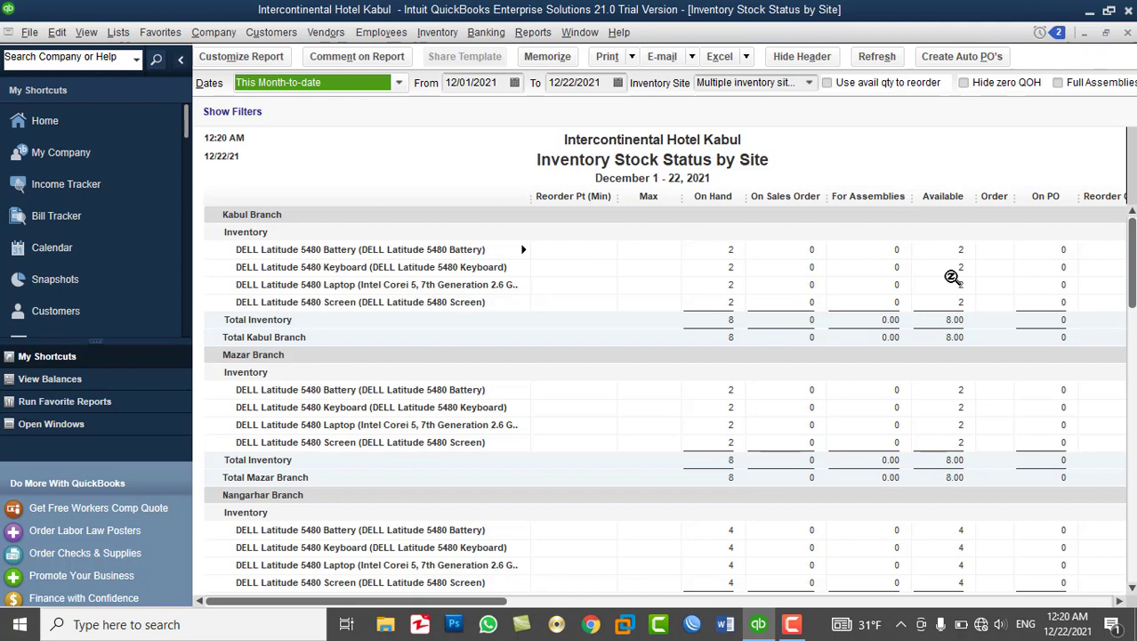
left_click_drag(483, 603, 653, 483)
left_click_drag(1133, 302, 1133, 553)
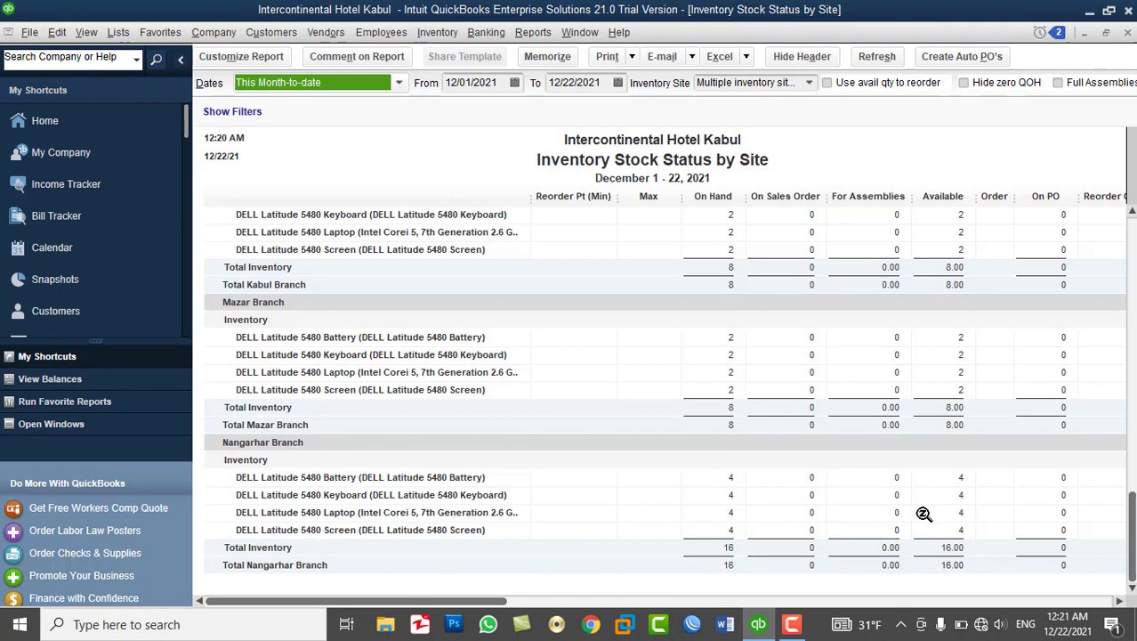
left_click(1127, 33)
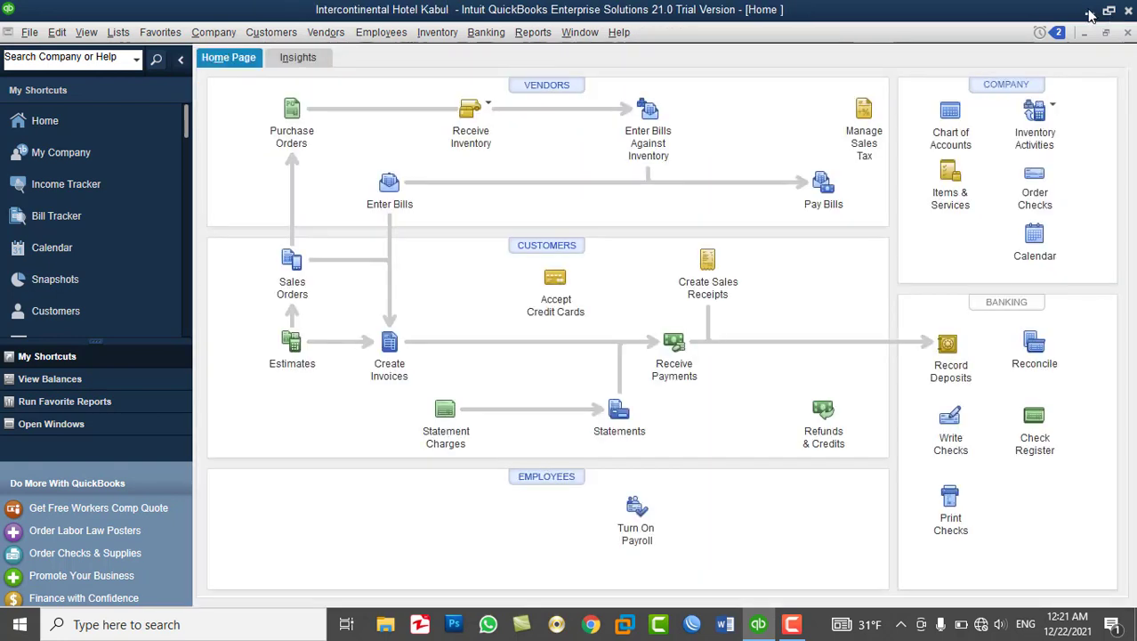
left_click(1090, 15)
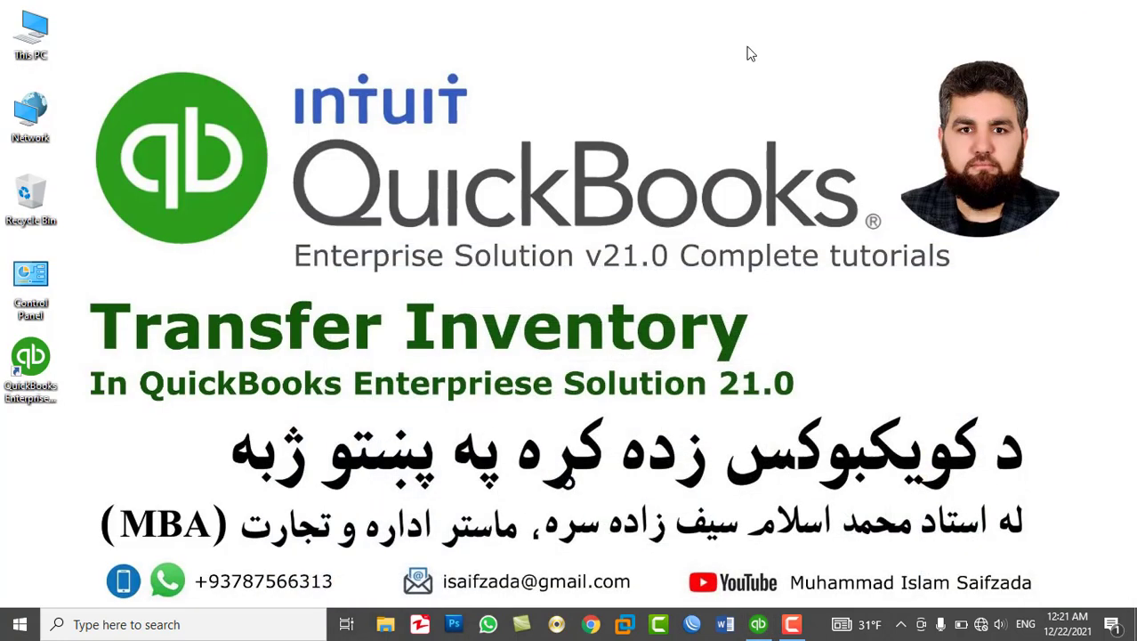
right_click(563, 50)
left_click(598, 90)
left_click_drag(75, 288, 824, 415)
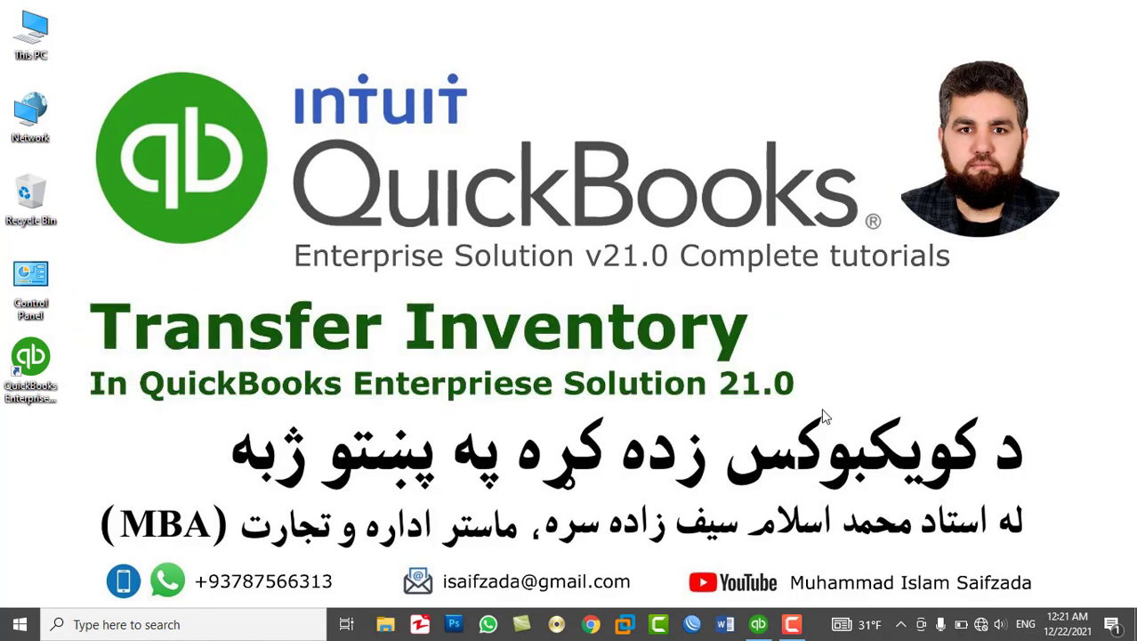